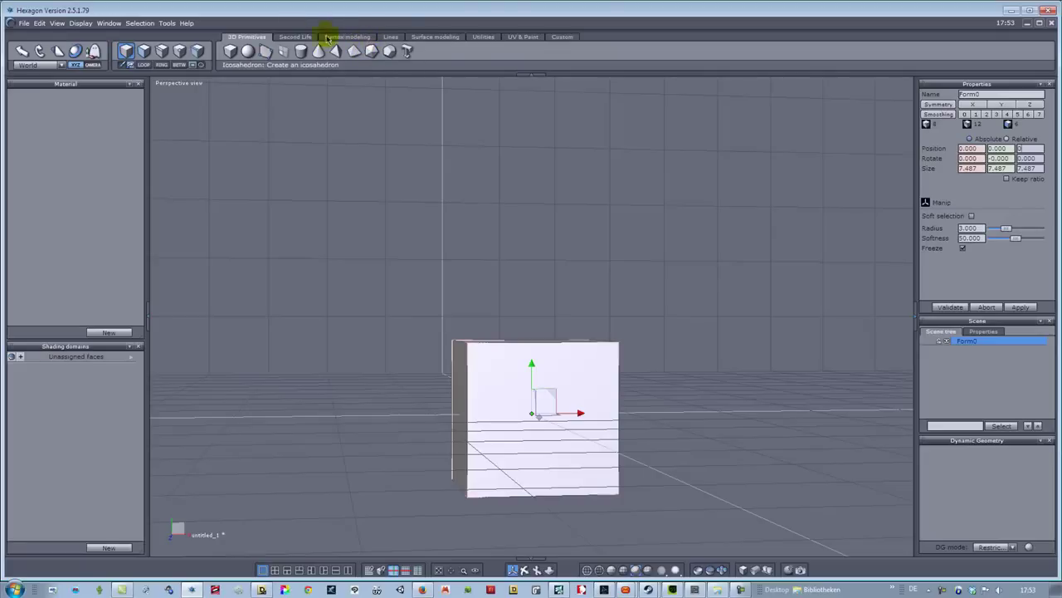
# Apply a cubic UV projection to the cube, check it in the UV view, and validate the mapping
pyautogui.click(514, 38)
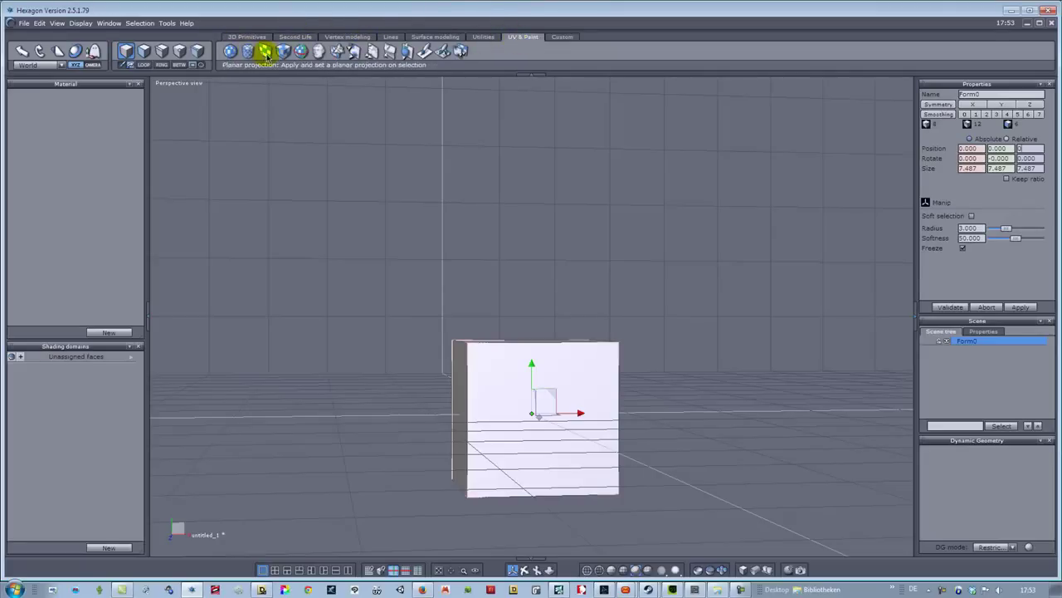
pyautogui.click(284, 53)
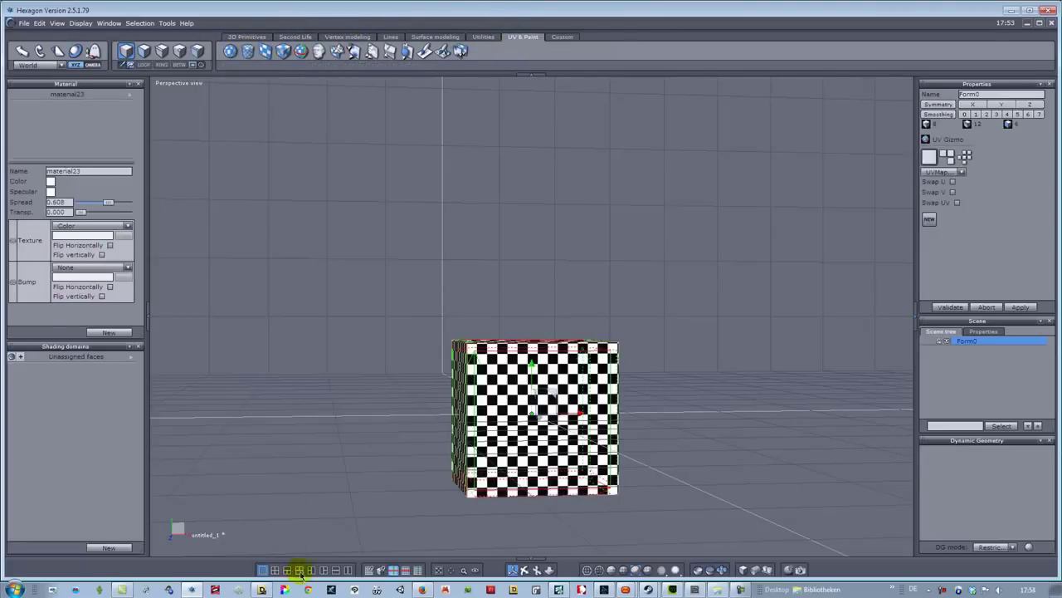
pyautogui.click(349, 570)
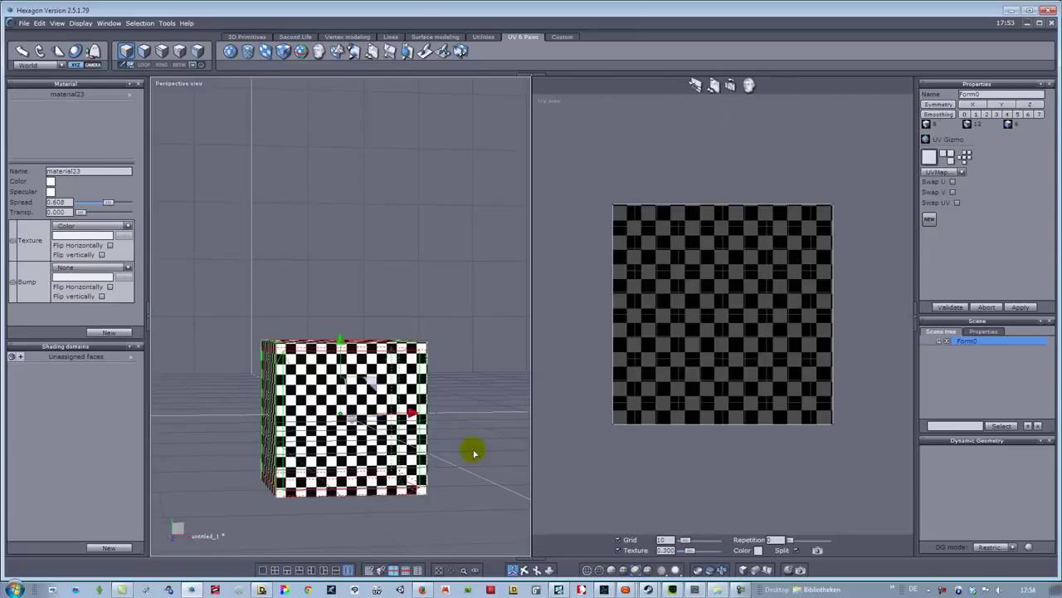
pyautogui.click(950, 307)
pyautogui.click(263, 569)
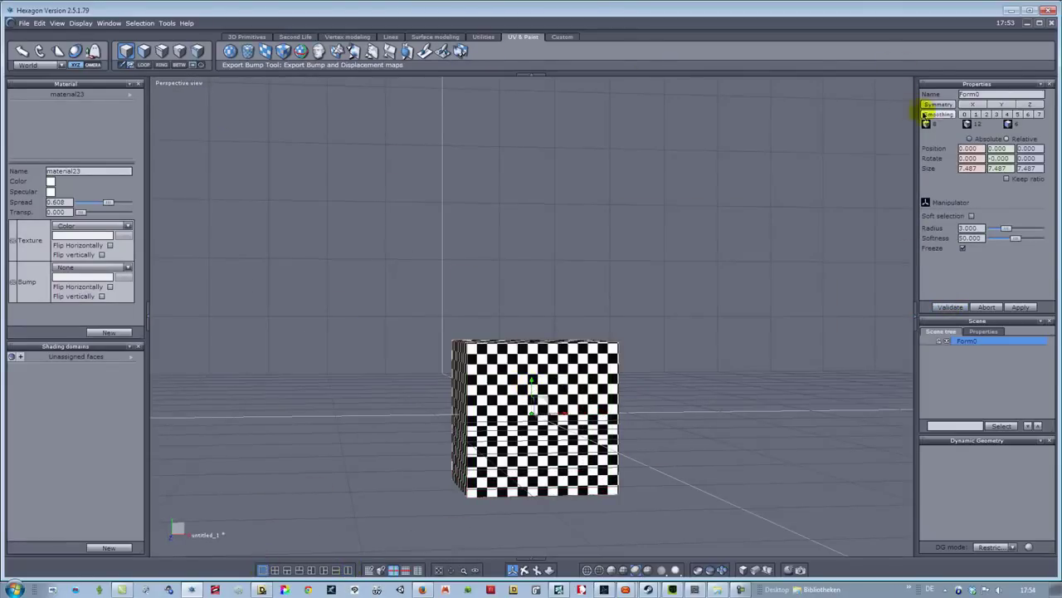
# Smooth the cube into a sphere at smoothing level 2 and collapse its dynamic geometry
pyautogui.click(978, 115)
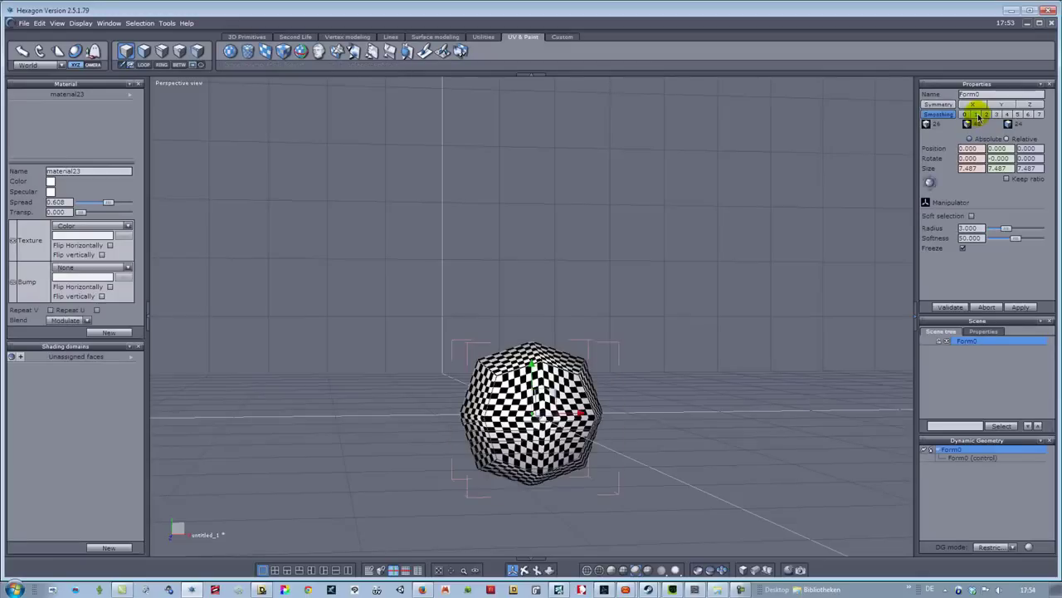
pyautogui.click(986, 115)
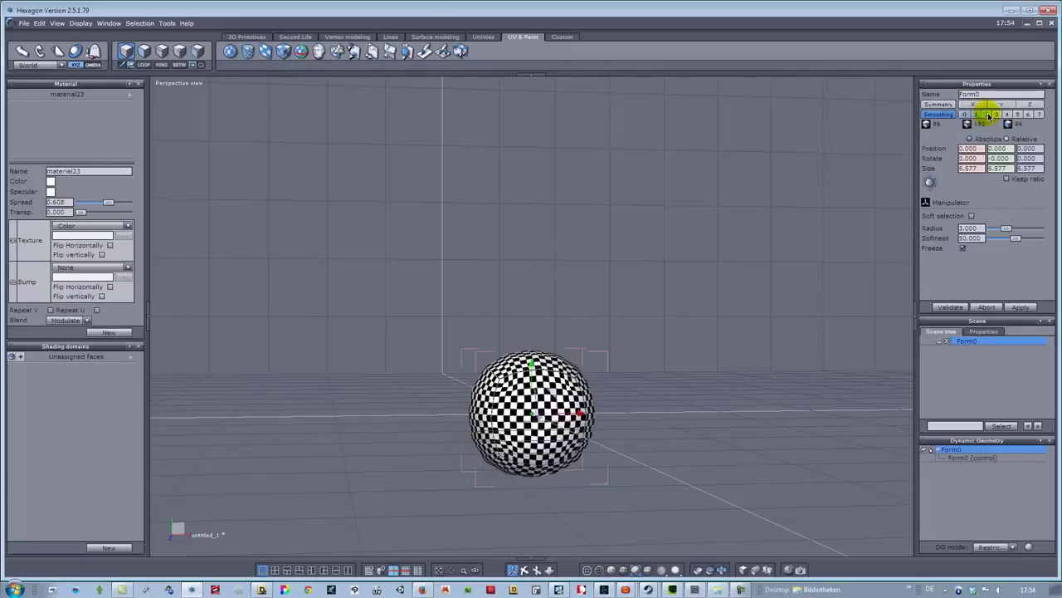
pyautogui.click(950, 308)
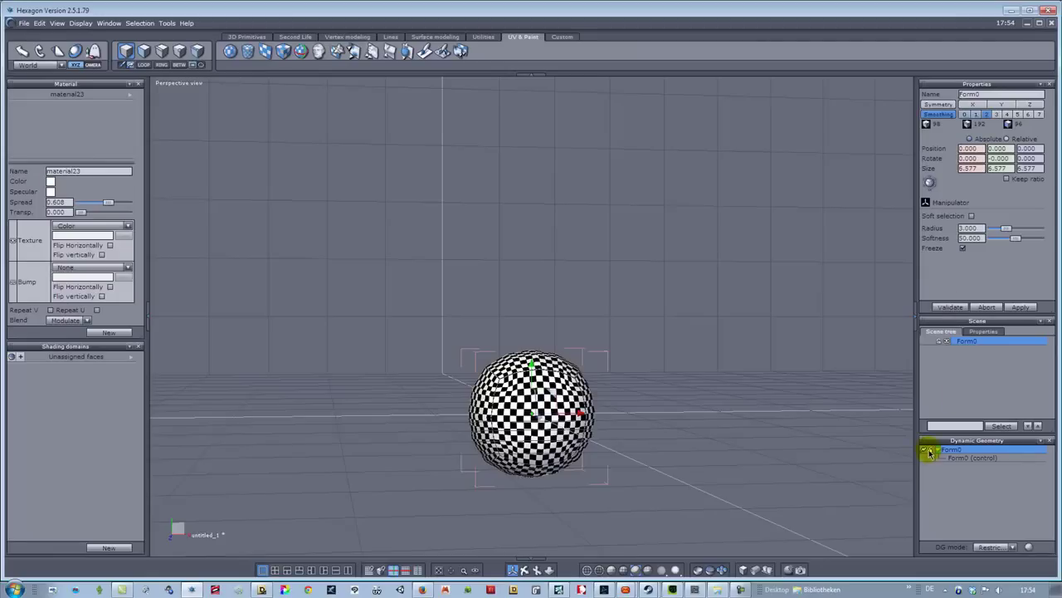
pyautogui.click(925, 449)
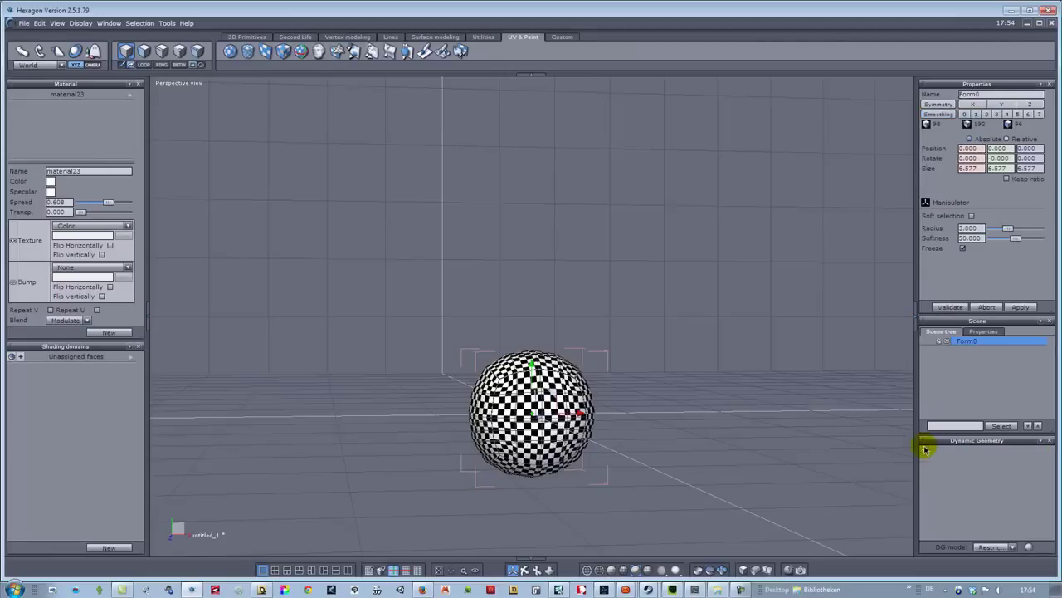
# Export the sphere as a Wavefront OBJ file named kugel in the Lotto folder
pyautogui.click(22, 23)
pyautogui.moveTo(71, 140)
pyautogui.click(230, 159)
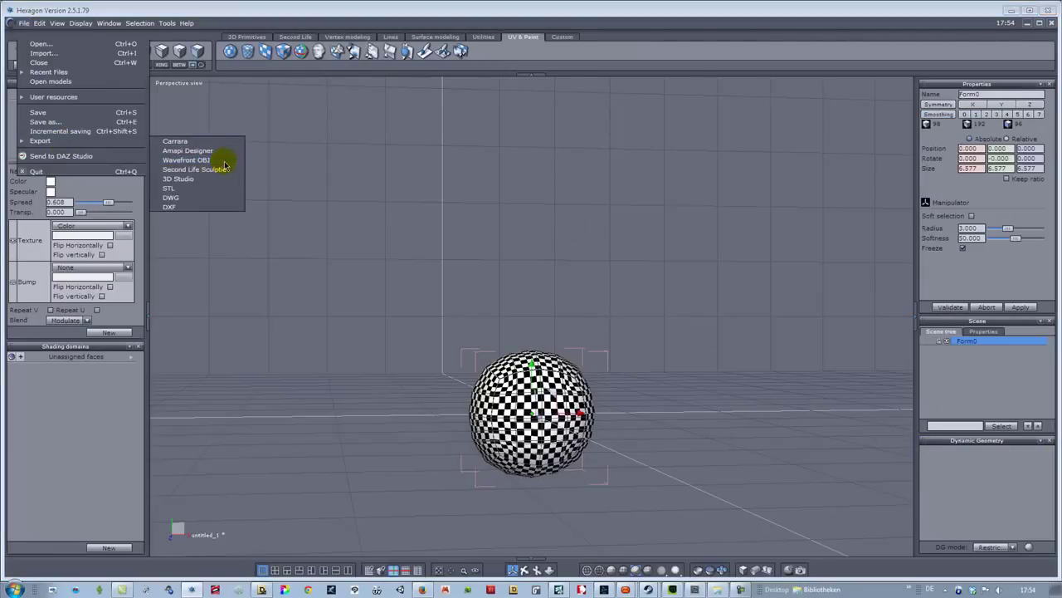
pyautogui.doubleClick(390, 199)
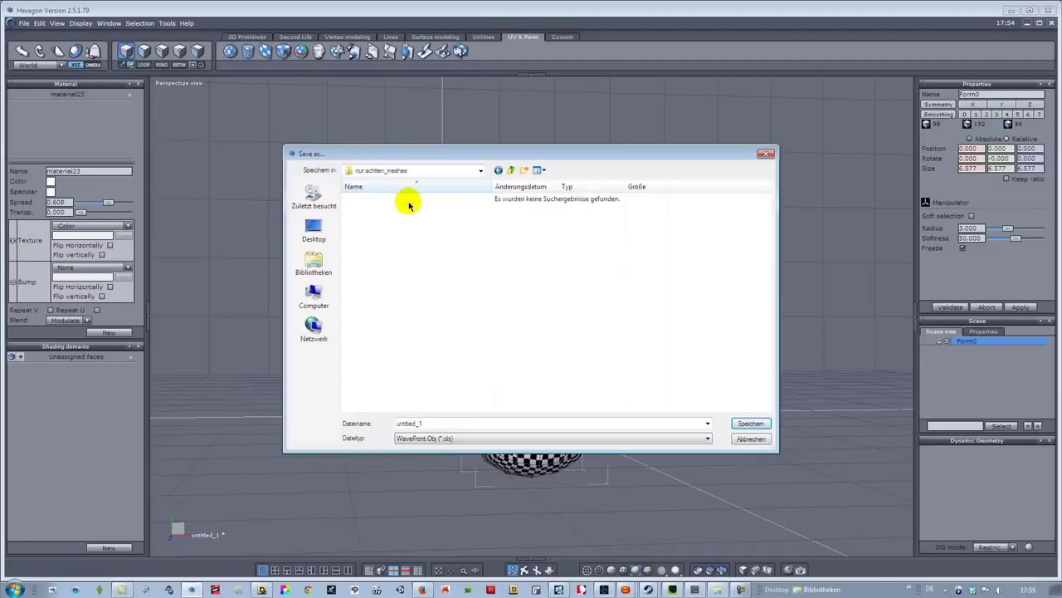
pyautogui.click(499, 170)
pyautogui.click(468, 423)
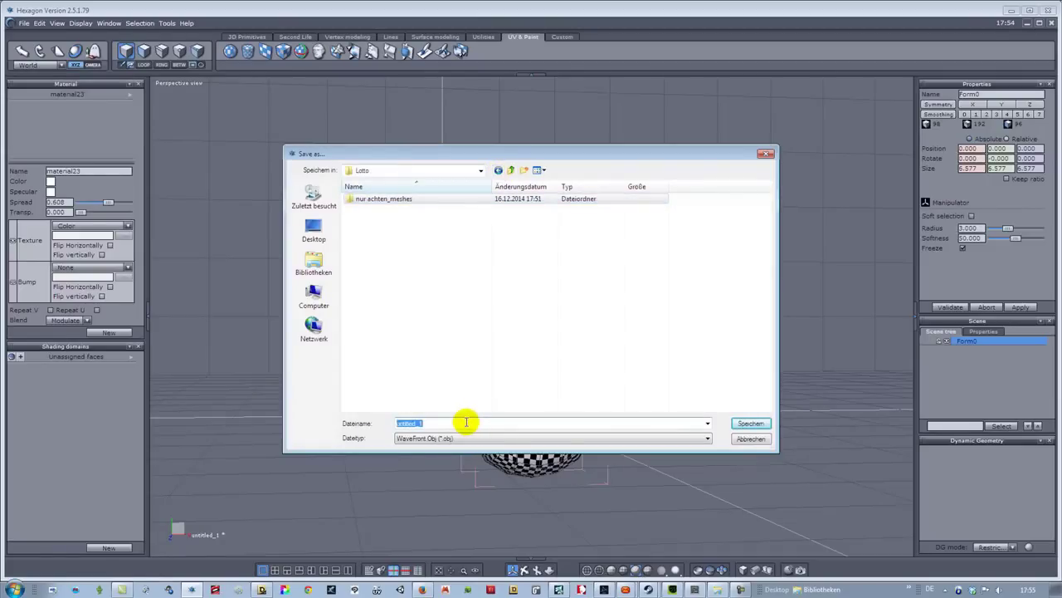
pyautogui.write('kugel')
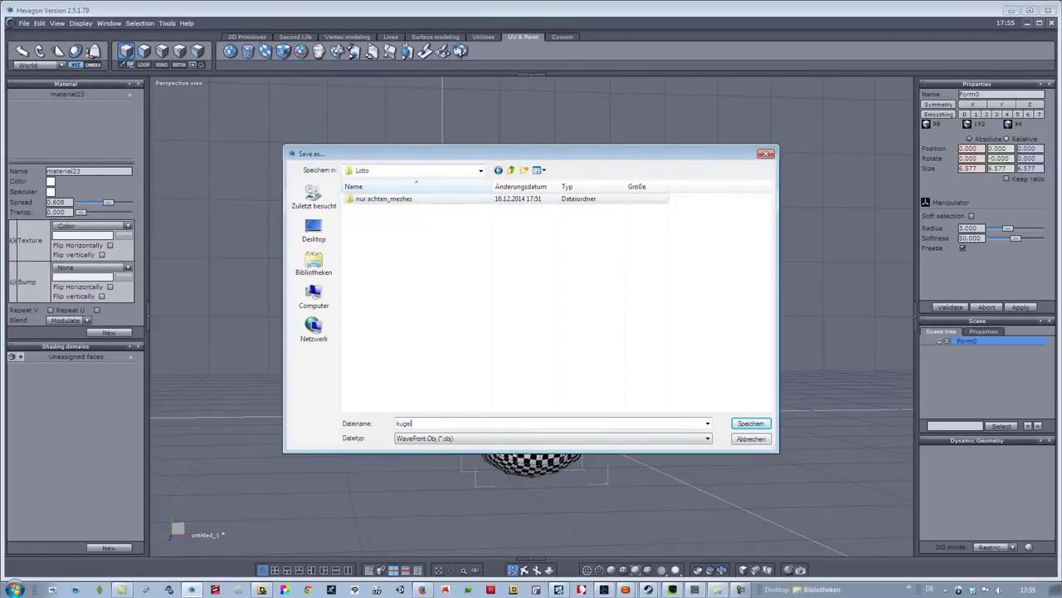
pyautogui.press('Return')
pyautogui.click(628, 371)
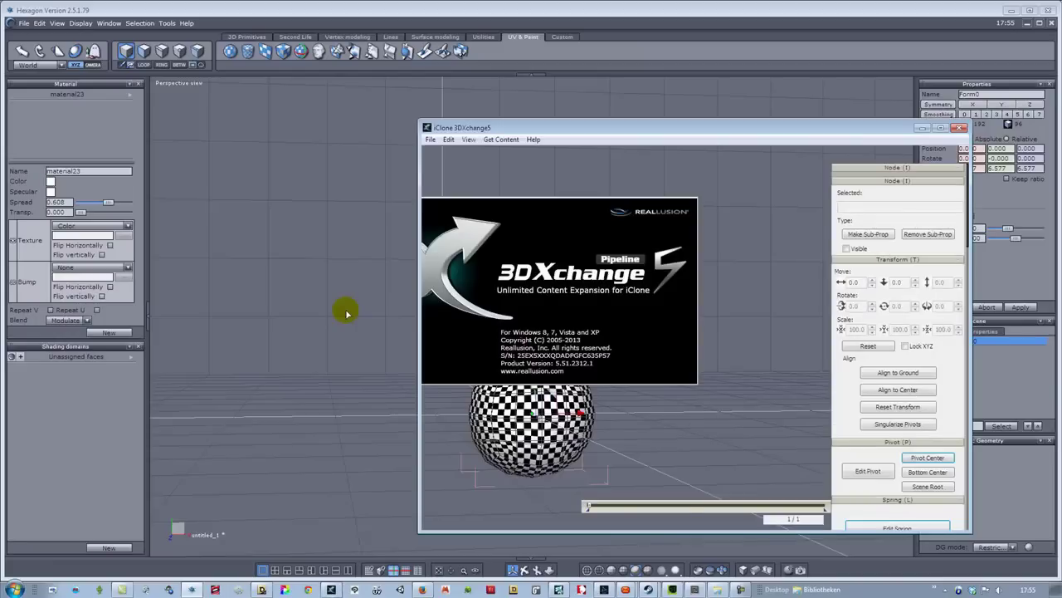
# Open kugel.obj in iClone 3DXchange5 and maximize that program's window
pyautogui.click(431, 139)
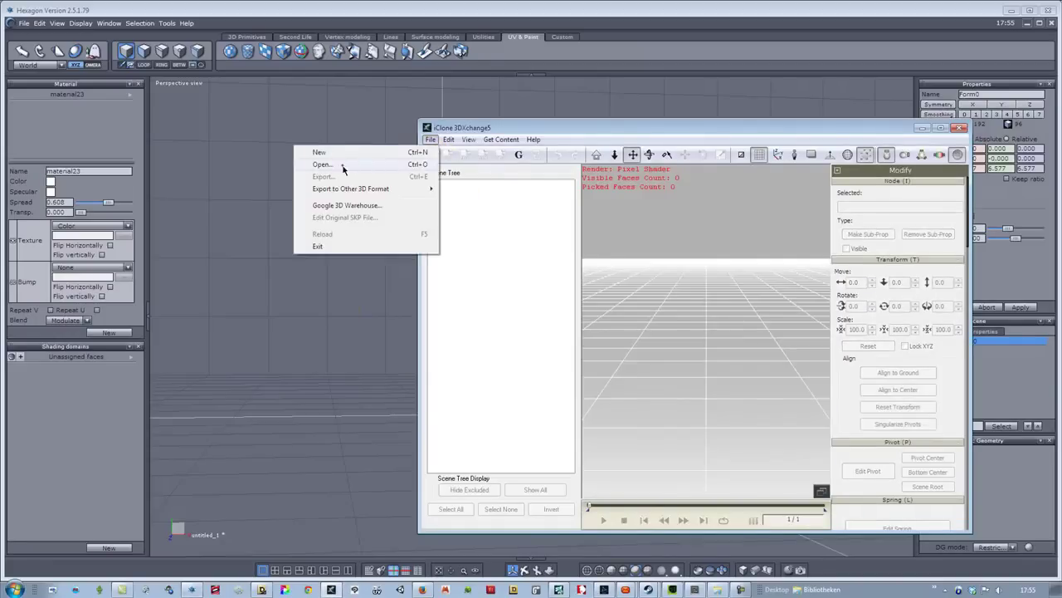
pyautogui.click(344, 166)
pyautogui.click(586, 282)
pyautogui.doubleClick(693, 279)
pyautogui.click(633, 270)
pyautogui.click(821, 404)
pyautogui.click(940, 128)
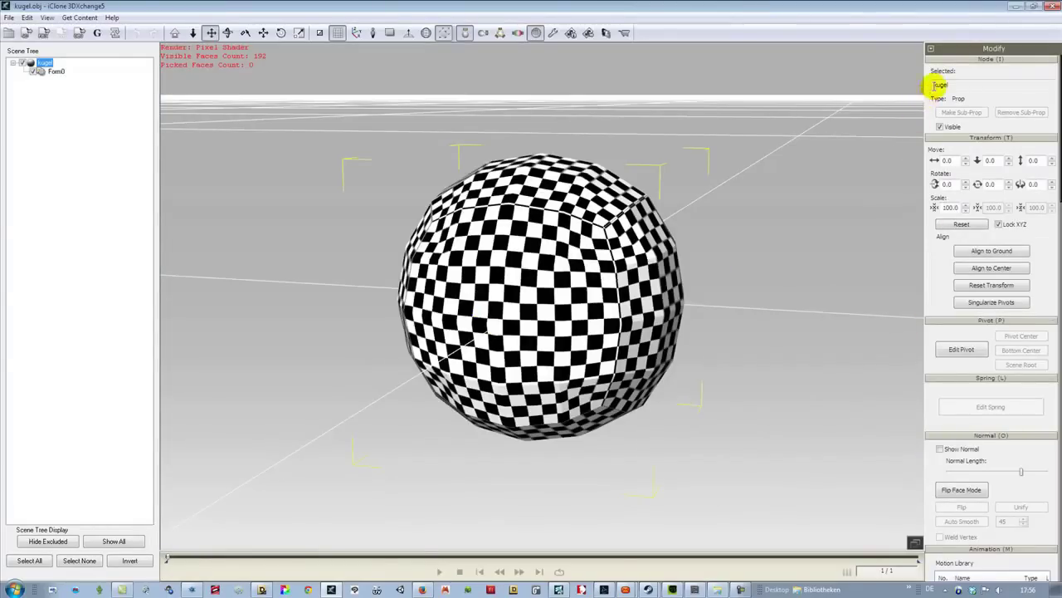
# Align kugel to the center and export all its geometry as an iClone 6 prop with a maximum texture size of 2048x2048
pyautogui.click(1002, 270)
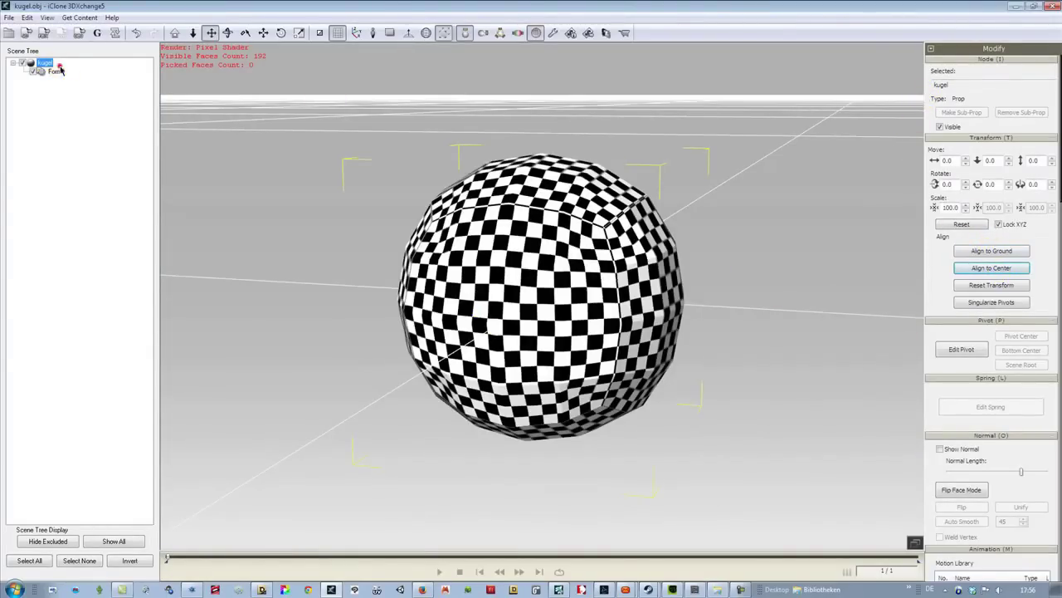
pyautogui.click(56, 72)
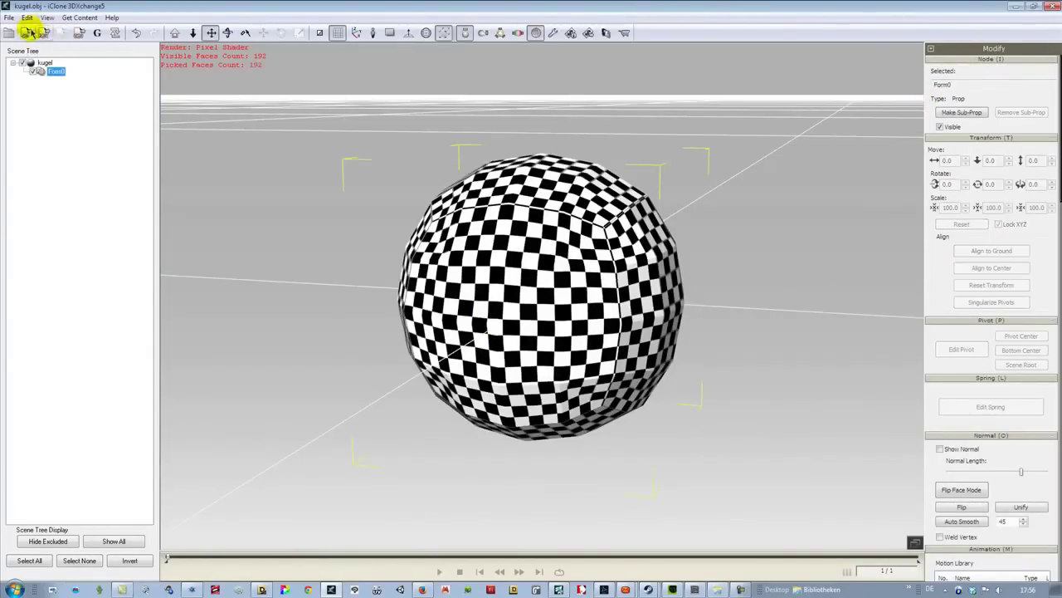
pyautogui.click(28, 34)
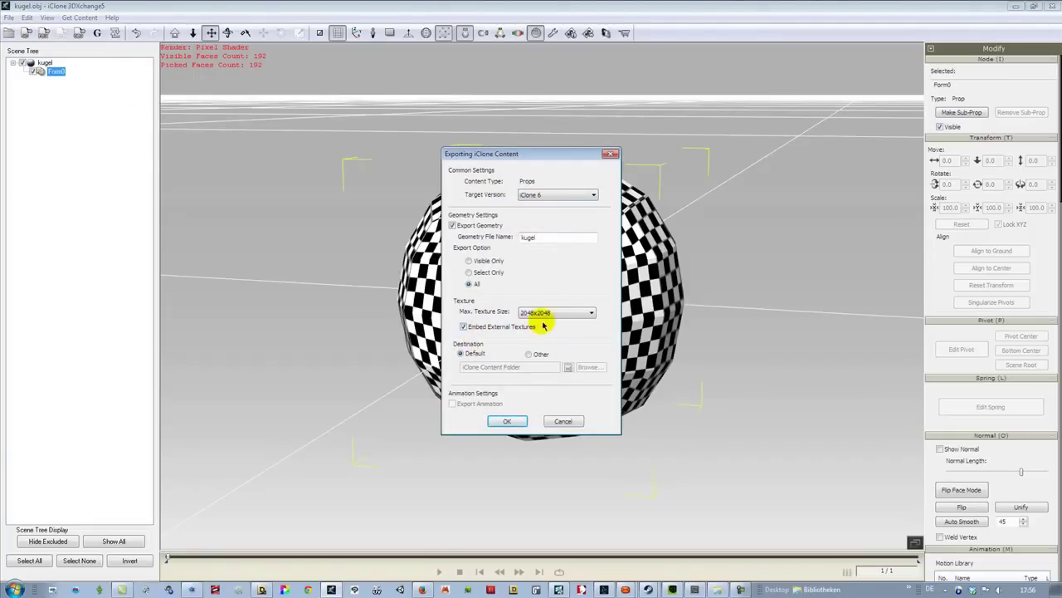
pyautogui.click(508, 427)
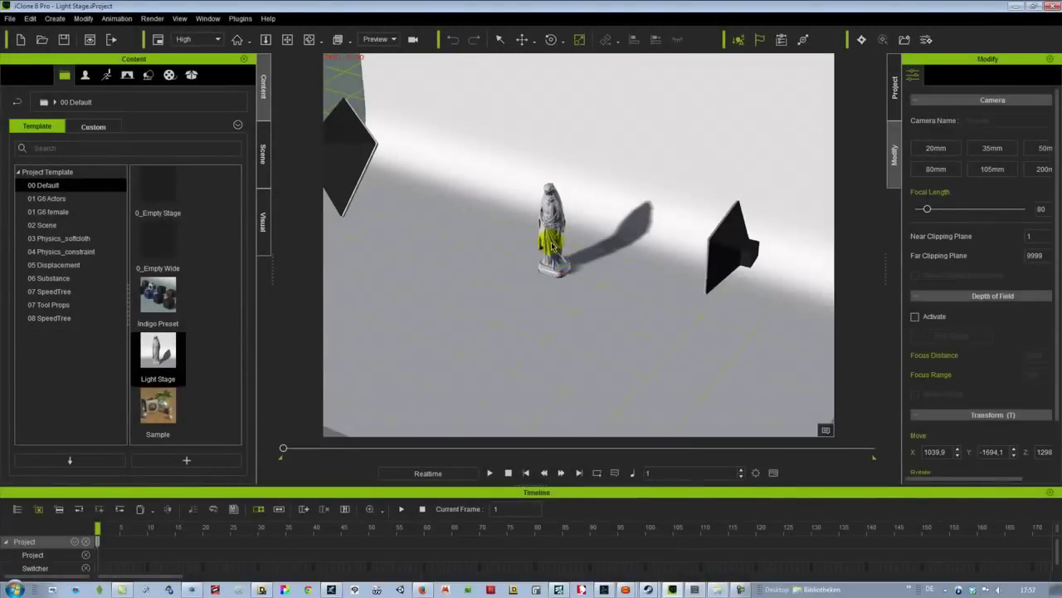
# In iClone 6 Pro, delete the statue from the Light Stage and add the custom kugel prop
pyautogui.click(552, 246)
pyautogui.press('Delete')
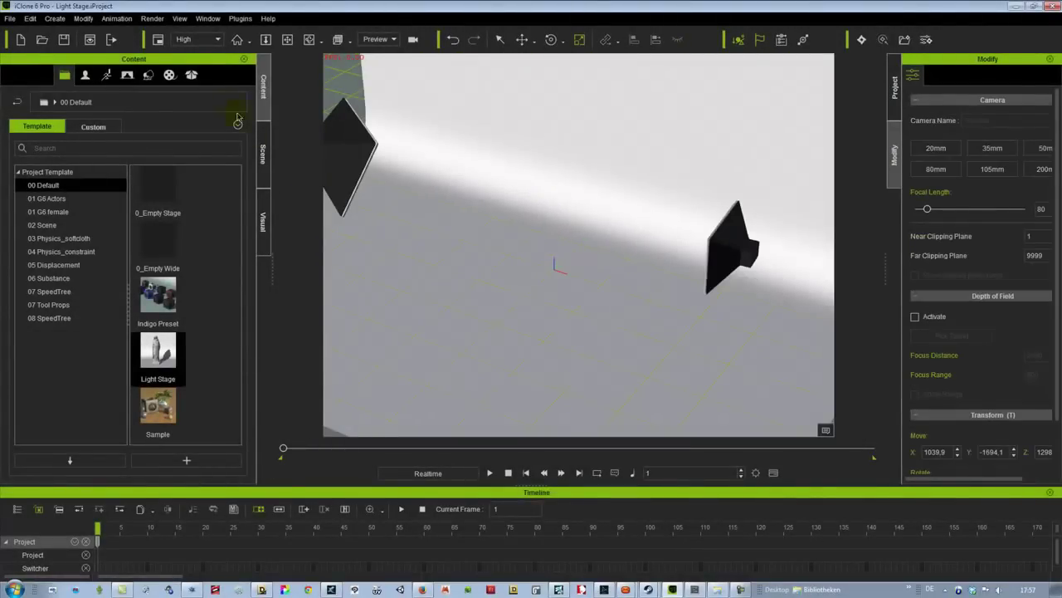
pyautogui.click(148, 75)
pyautogui.doubleClick(171, 172)
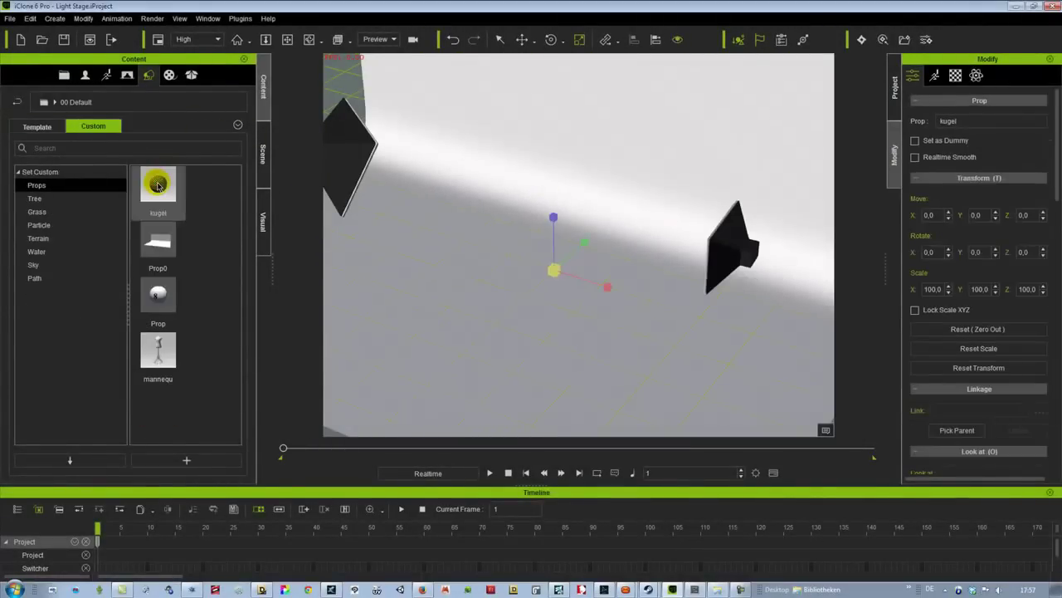
# Enlarge the kugel prop to a scale of about 1096, raise it to Z 48.3, and switch to the Camera view
pyautogui.moveTo(553, 269); pyautogui.dragTo(573, 254)
pyautogui.click(522, 39)
pyautogui.moveTo(563, 218); pyautogui.dragTo(549, 155)
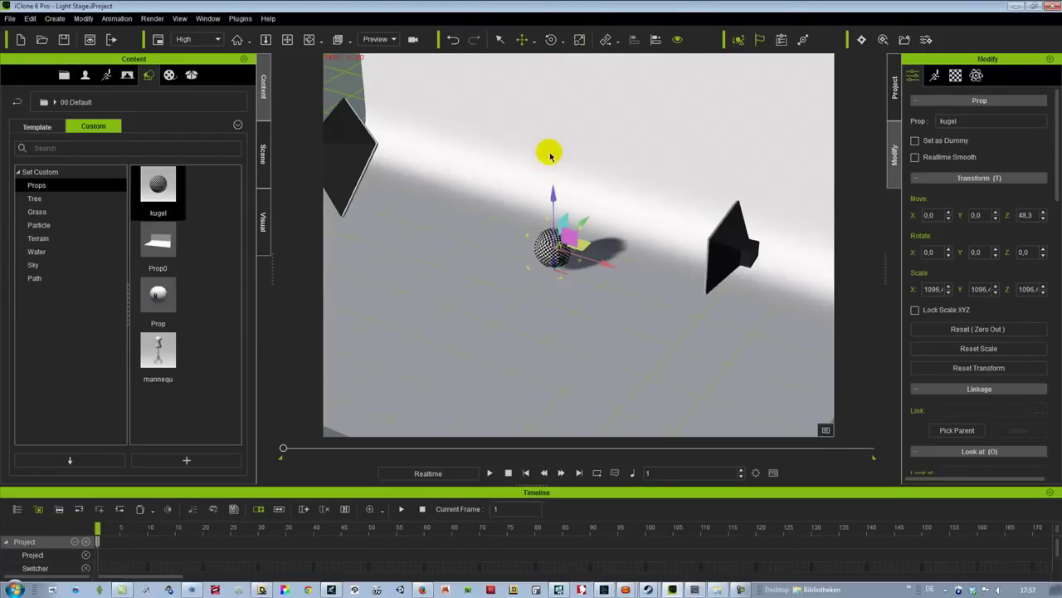
pyautogui.click(394, 40)
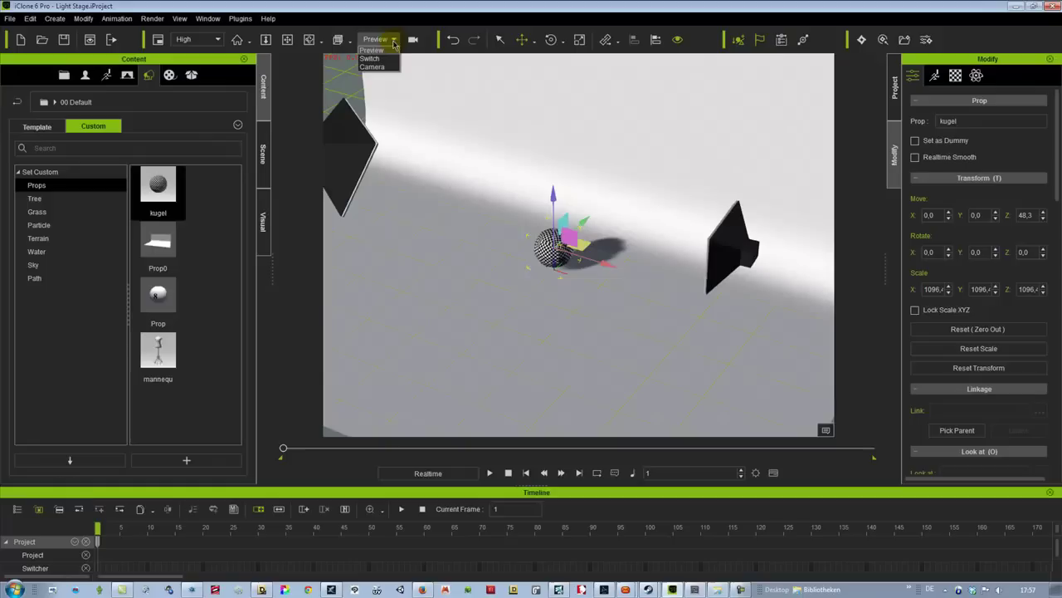
pyautogui.click(386, 66)
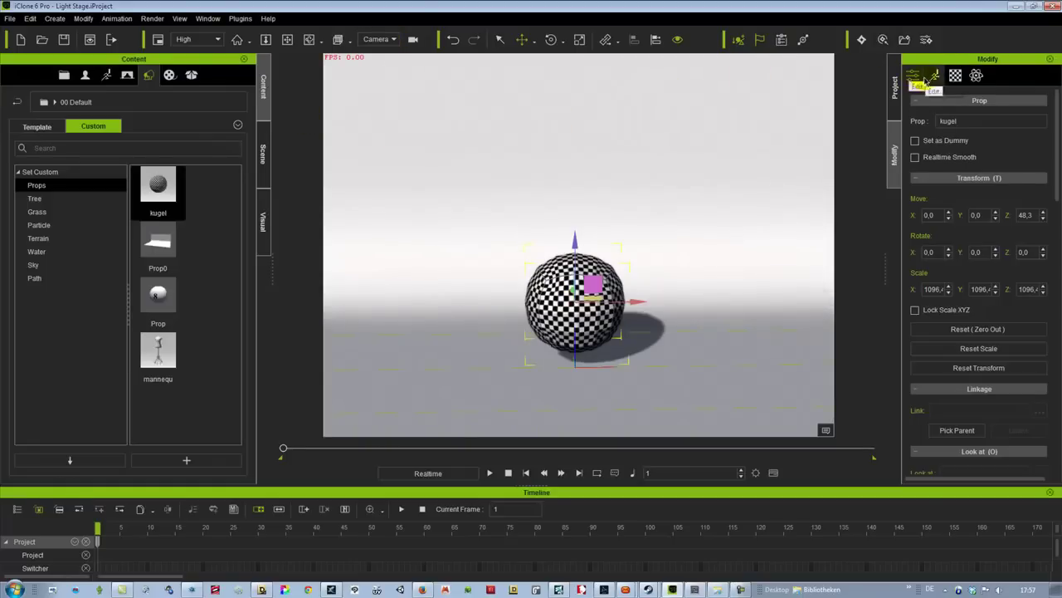
# Remove the kugel material's opacity texture and open its diffuse texture in Xara Designer Pro X9
pyautogui.click(957, 76)
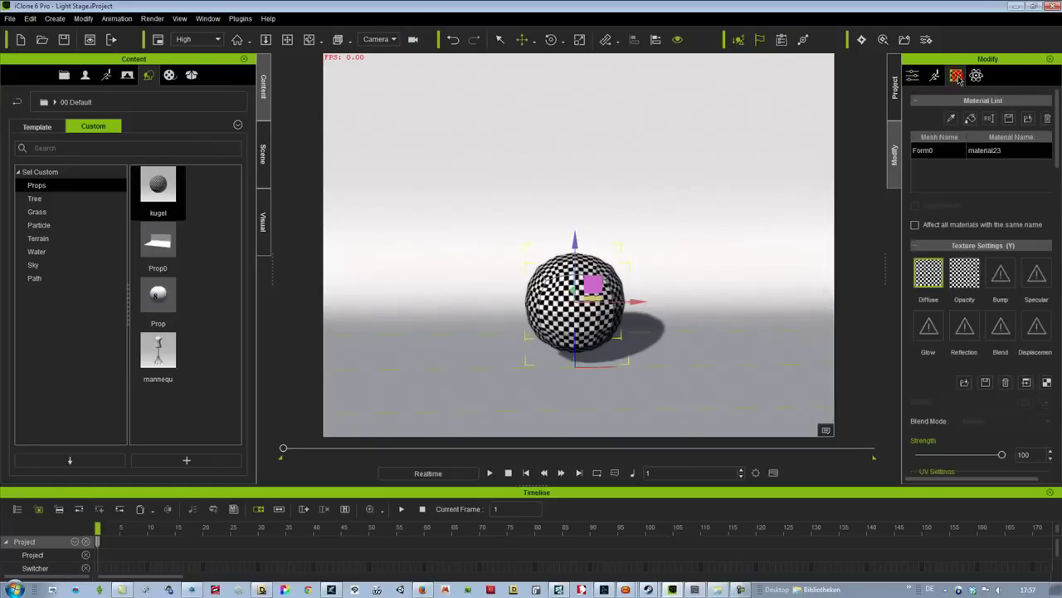
pyautogui.click(1006, 383)
pyautogui.click(928, 283)
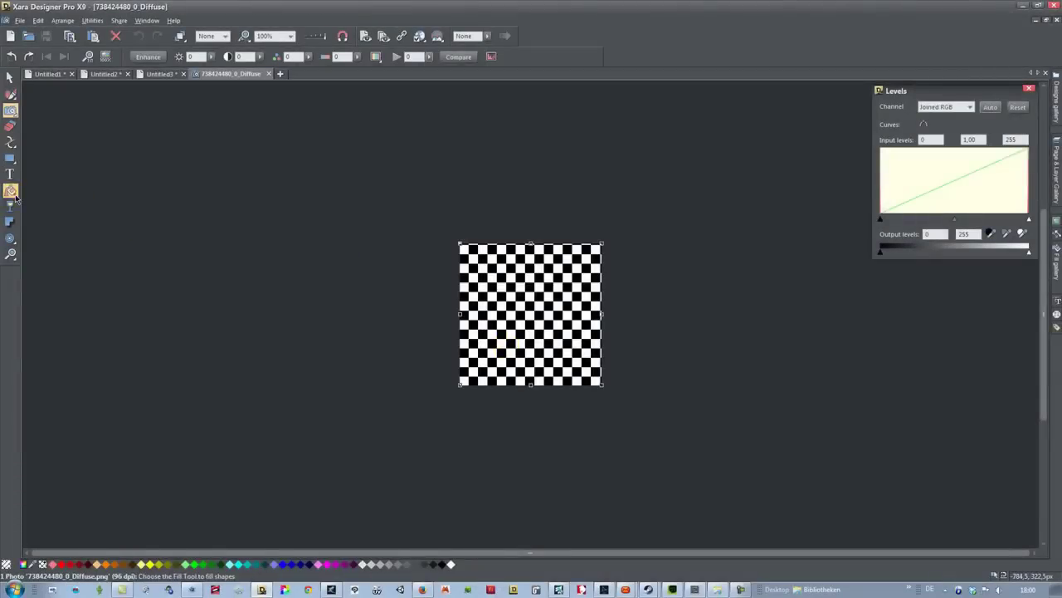
# Replace the checkerboard texture's bitmap fill with a flat white fill
pyautogui.click(10, 190)
pyautogui.click(33, 57)
pyautogui.click(33, 80)
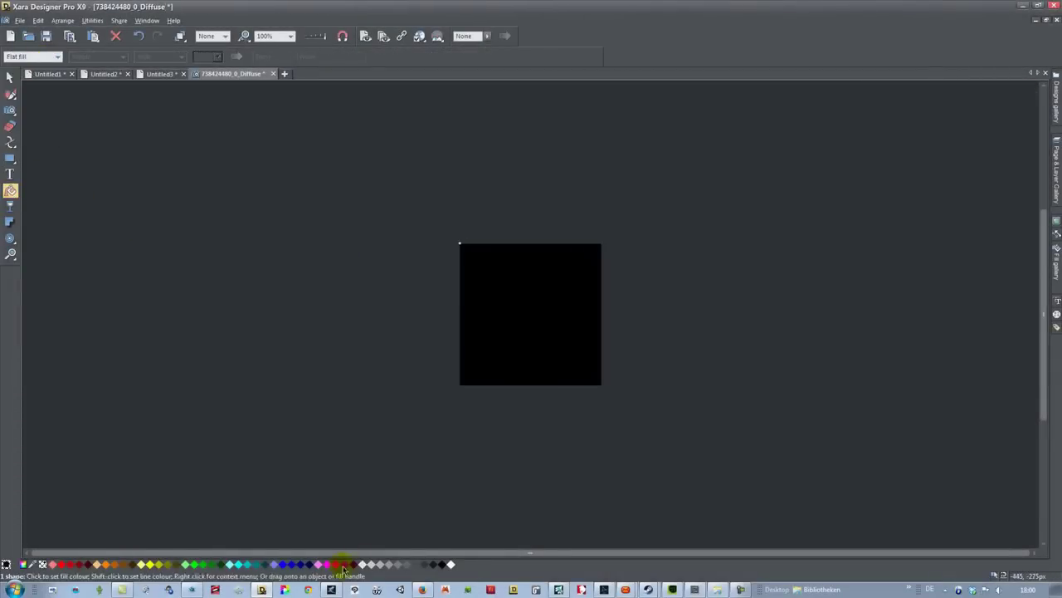
pyautogui.click(450, 564)
pyautogui.click(10, 78)
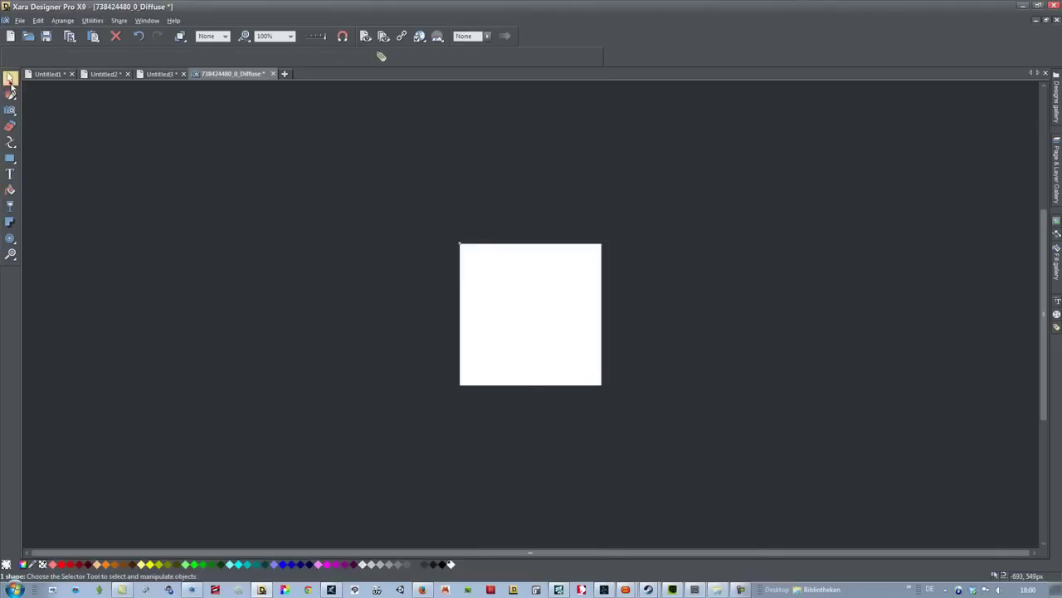
pyautogui.click(564, 327)
pyautogui.click(249, 240)
pyautogui.click(463, 320)
# Add the text "8" in Arial on the empty area beside the white square
pyautogui.click(10, 174)
pyautogui.click(164, 268)
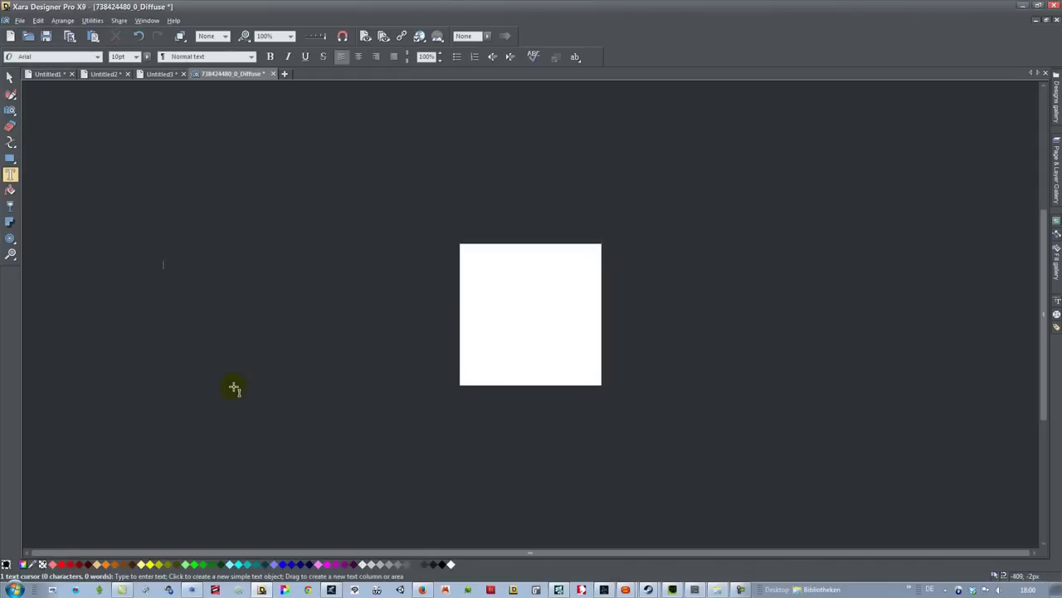
pyautogui.write('a')
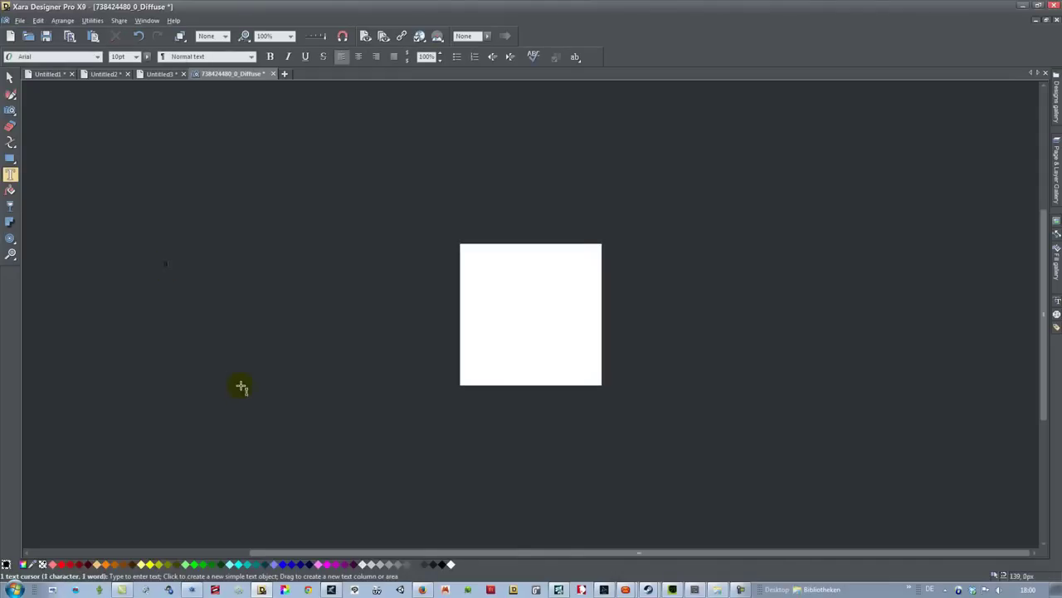
pyautogui.click(9, 76)
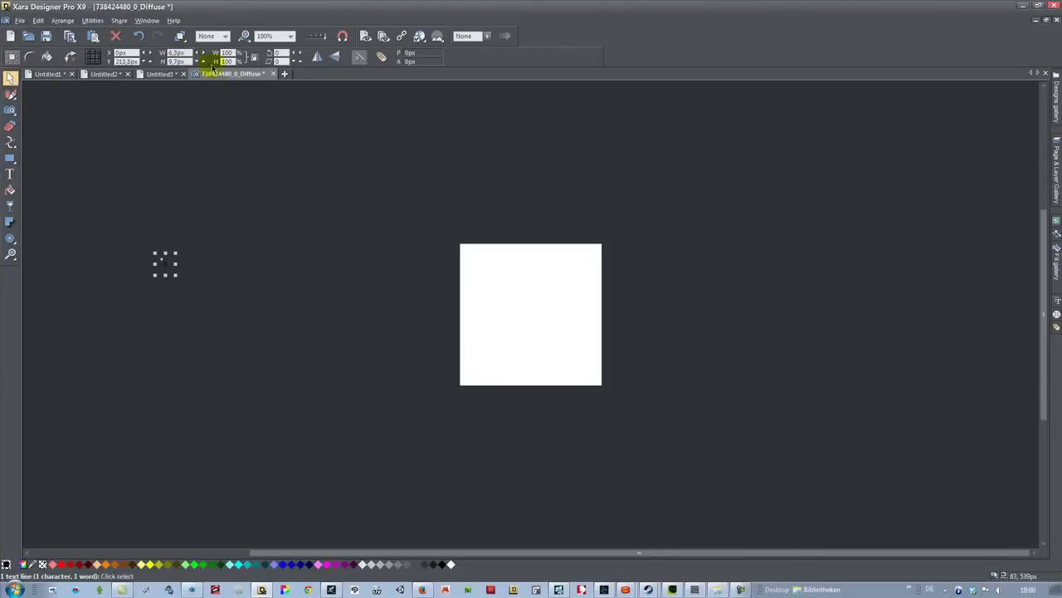
# Set the font size of the number 8 to 72 pt
pyautogui.press('F8')
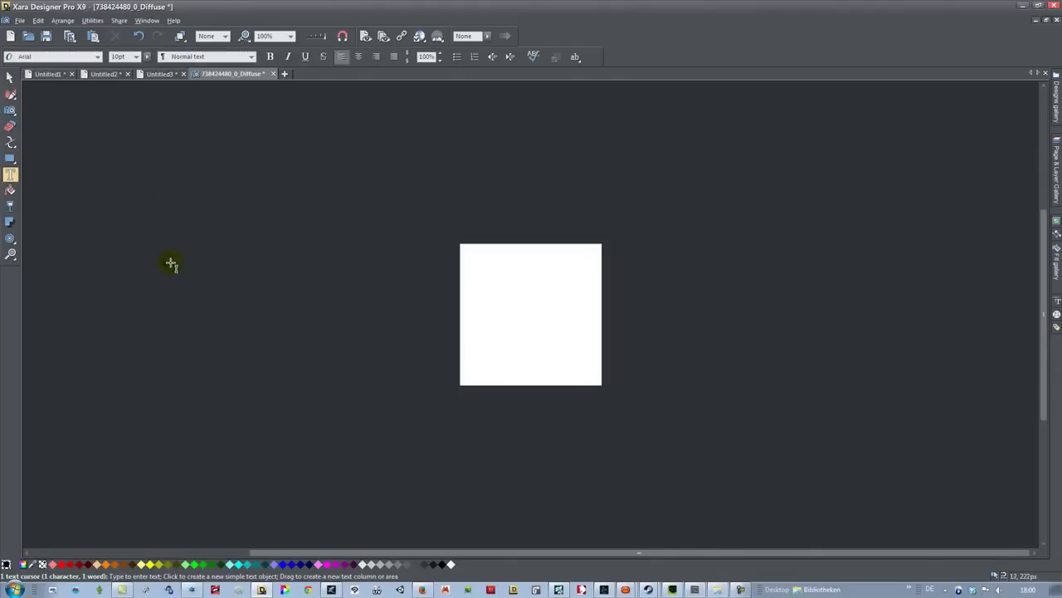
pyautogui.click(136, 56)
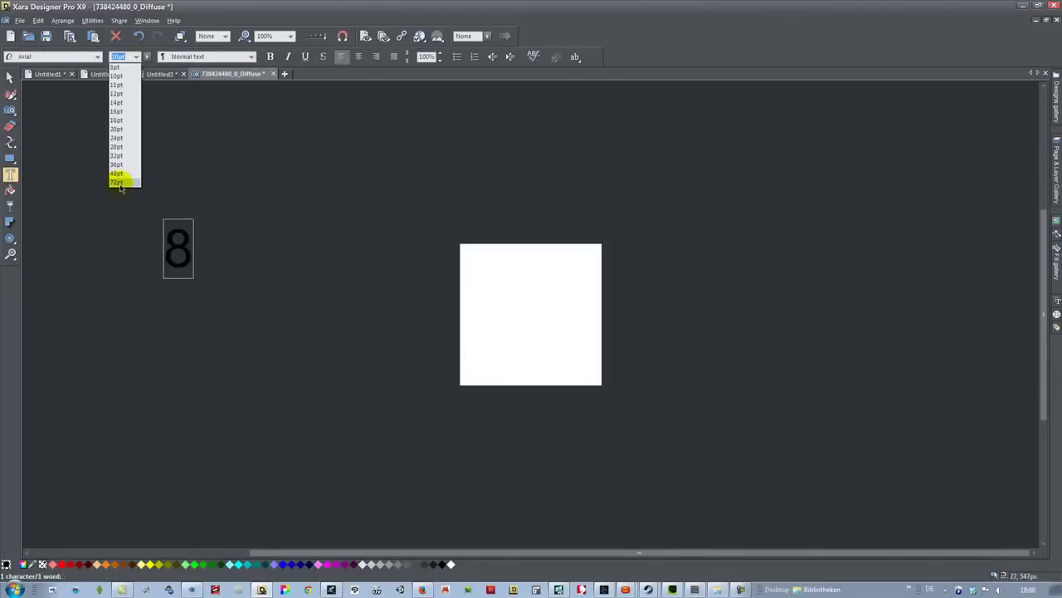
pyautogui.click(117, 191)
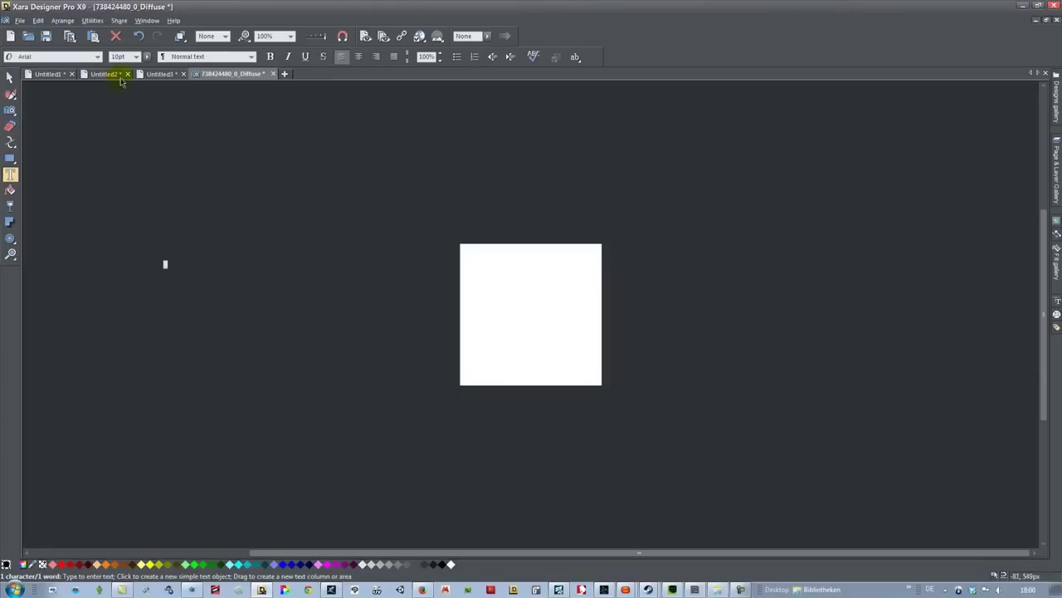
pyautogui.click(136, 57)
pyautogui.click(119, 181)
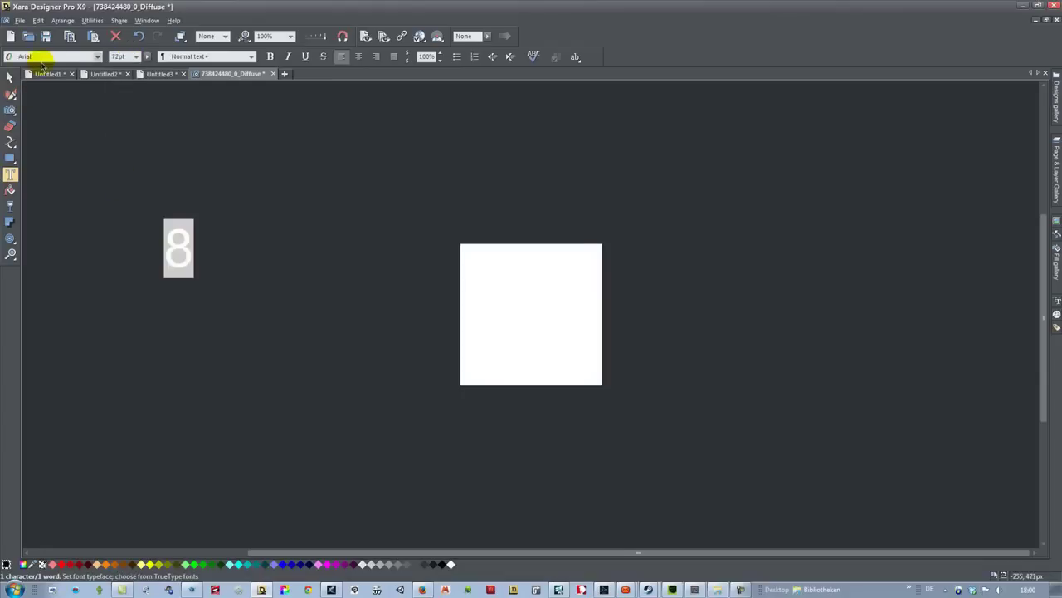
# Set the number 8's font to Arial Black and align it centrally with the white square, both horizontally and vertically
pyautogui.click(97, 56)
pyautogui.click(48, 113)
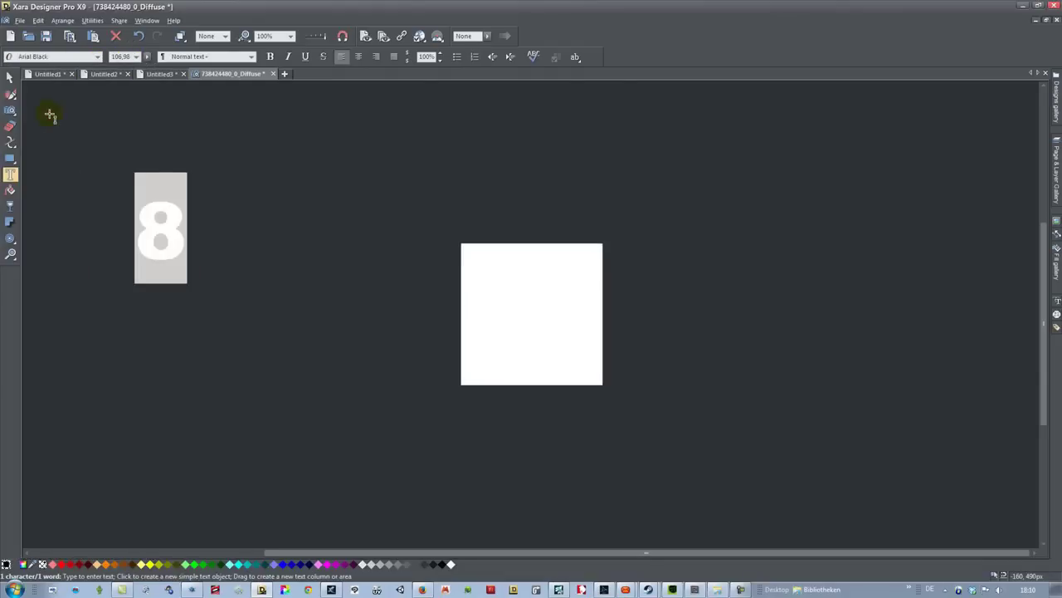
pyautogui.click(10, 76)
pyautogui.moveTo(103, 167); pyautogui.dragTo(748, 443)
pyautogui.click(71, 23)
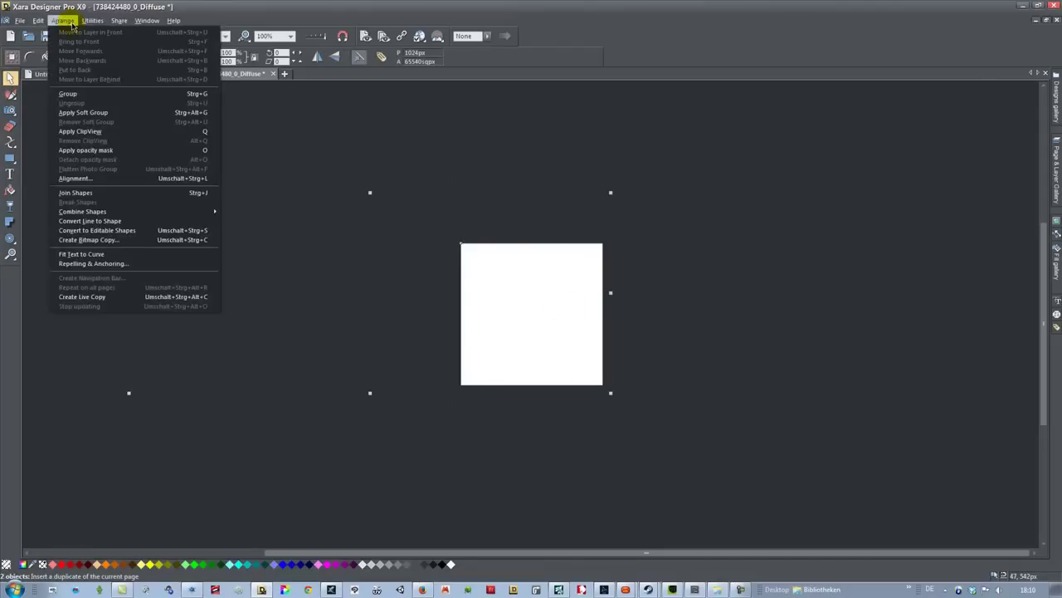
pyautogui.click(76, 176)
pyautogui.click(778, 386)
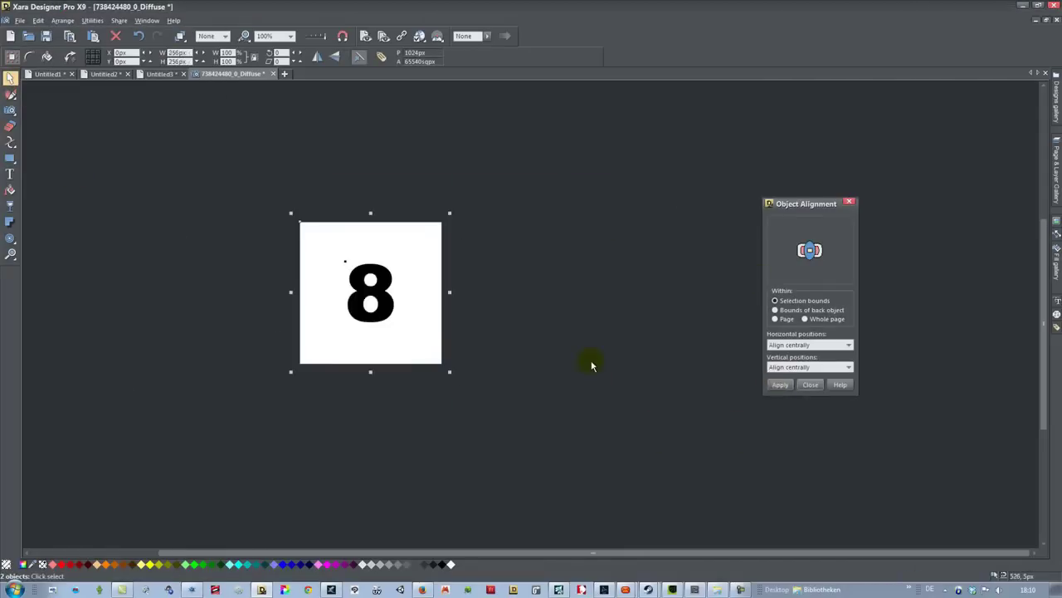
pyautogui.click(477, 253)
# Save the edited diffuse texture, switch to iClone and close the Indigo test render
pyautogui.click(19, 20)
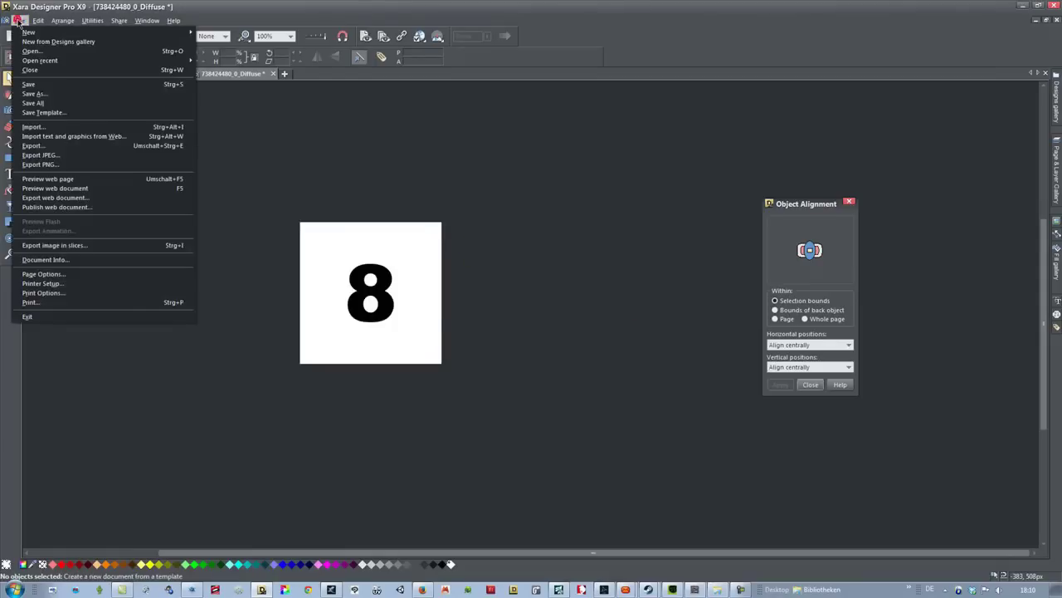
pyautogui.click(41, 86)
pyautogui.click(672, 589)
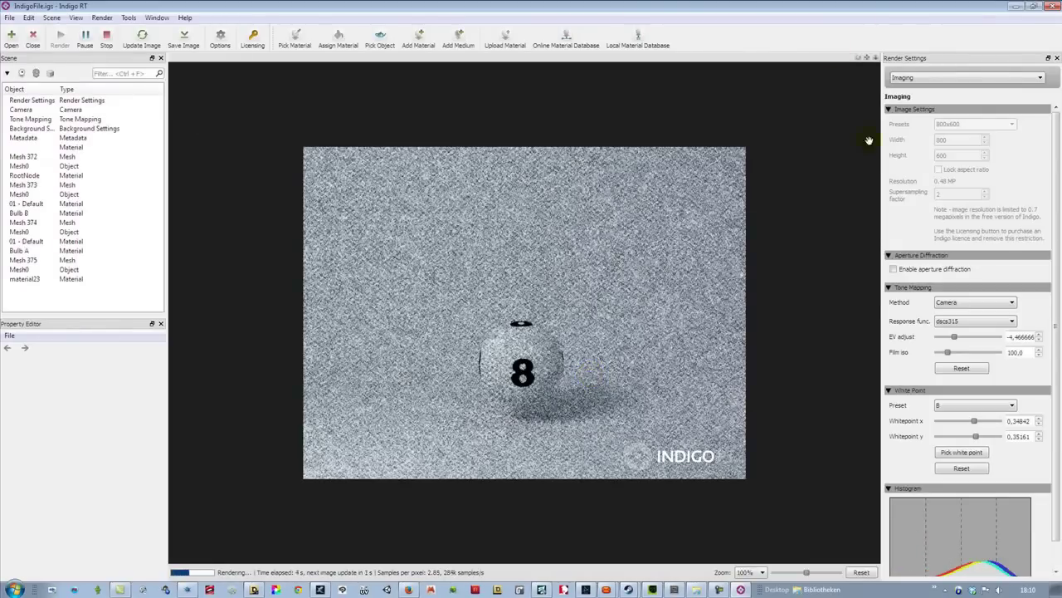
pyautogui.click(1054, 5)
pyautogui.click(550, 318)
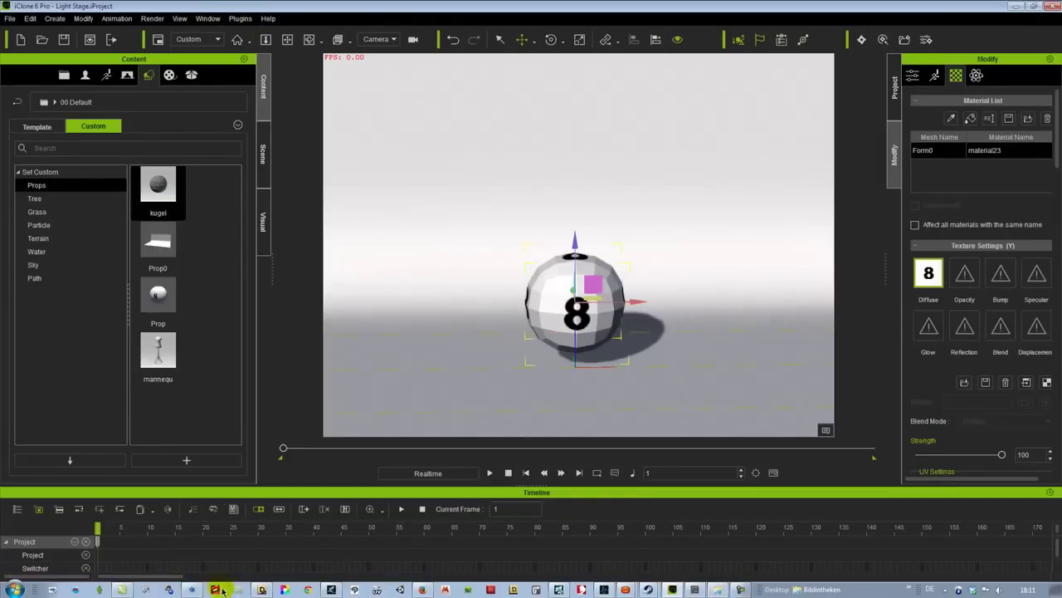
# Switch back to Xara Designer Pro X9 and change the texture's number from 8 to 12
pyautogui.click(262, 589)
pyautogui.click(10, 173)
pyautogui.click(389, 300)
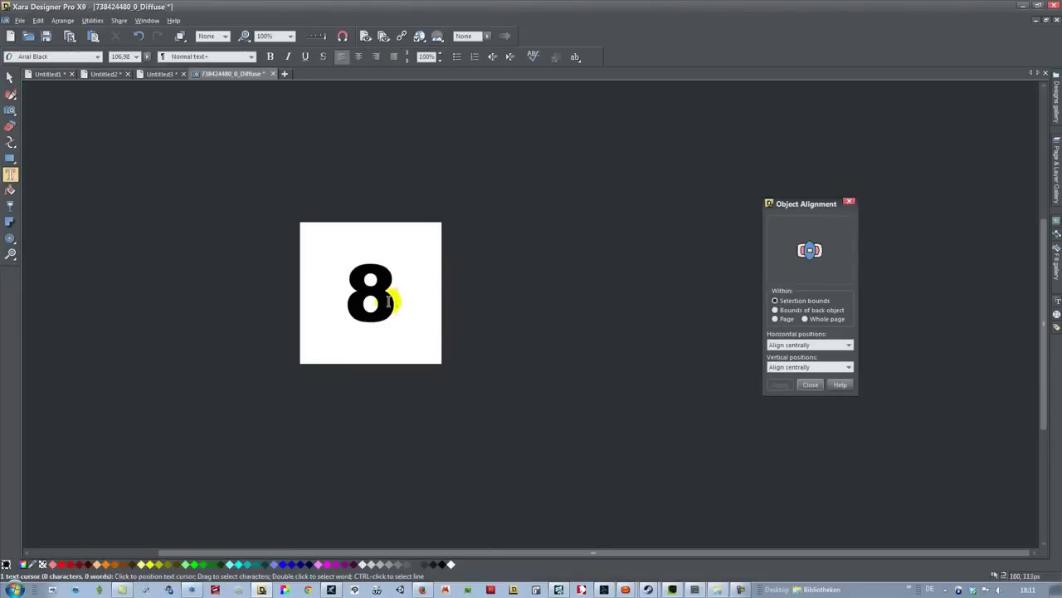
pyautogui.doubleClick(393, 303)
pyautogui.write('12')
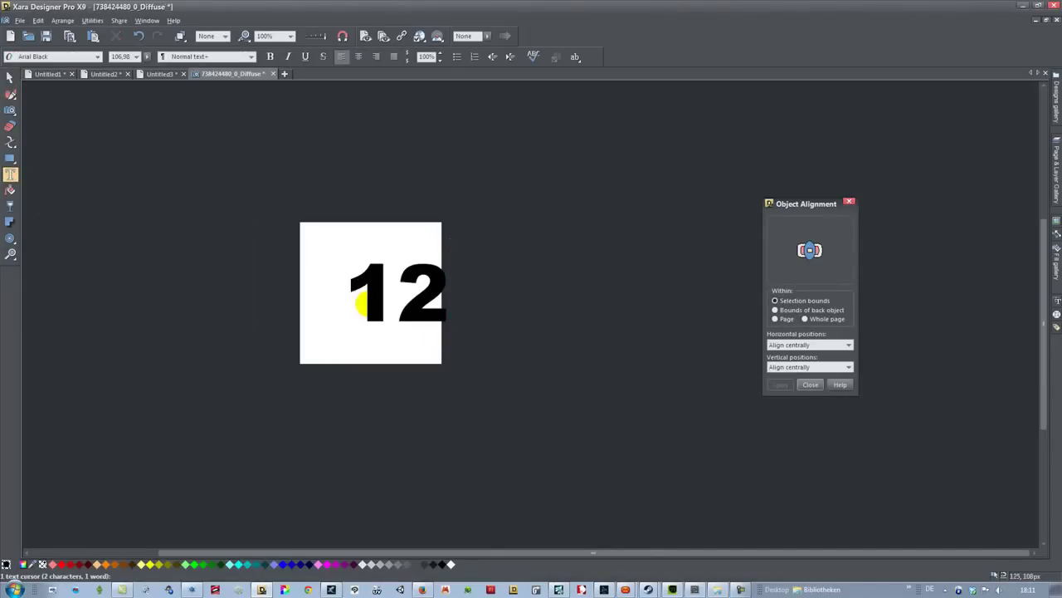
# Align the number 12 centrally with the white square, both horizontally and vertically
pyautogui.click(7, 77)
pyautogui.moveTo(184, 197); pyautogui.dragTo(601, 424)
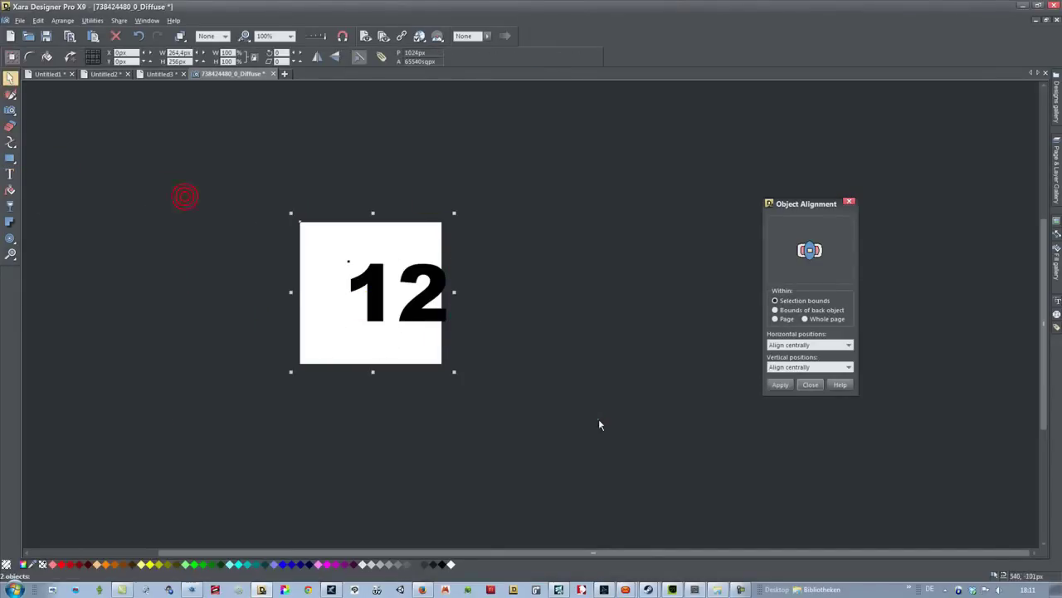
pyautogui.click(772, 390)
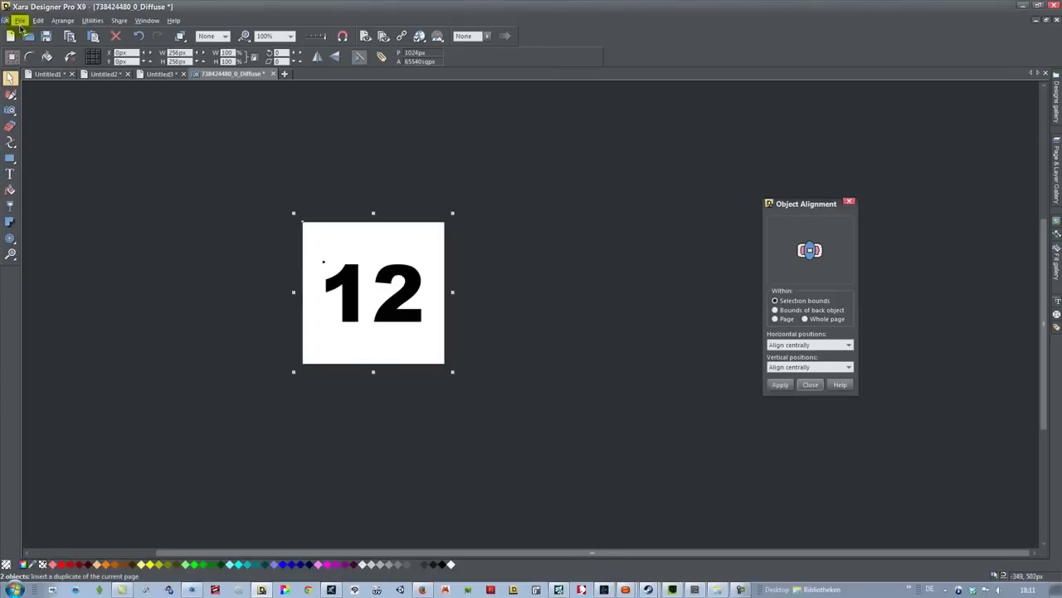
# Export the number 12 texture as a PNG file with True colour + Alpha colour depth
pyautogui.click(20, 22)
pyautogui.click(42, 143)
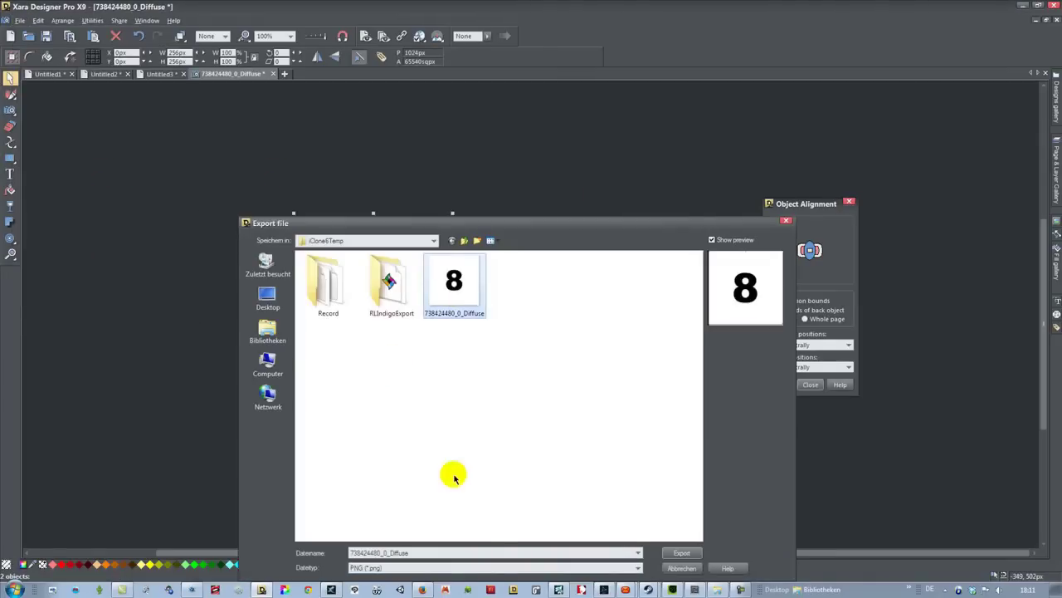
pyautogui.doubleClick(431, 552)
pyautogui.press('Return')
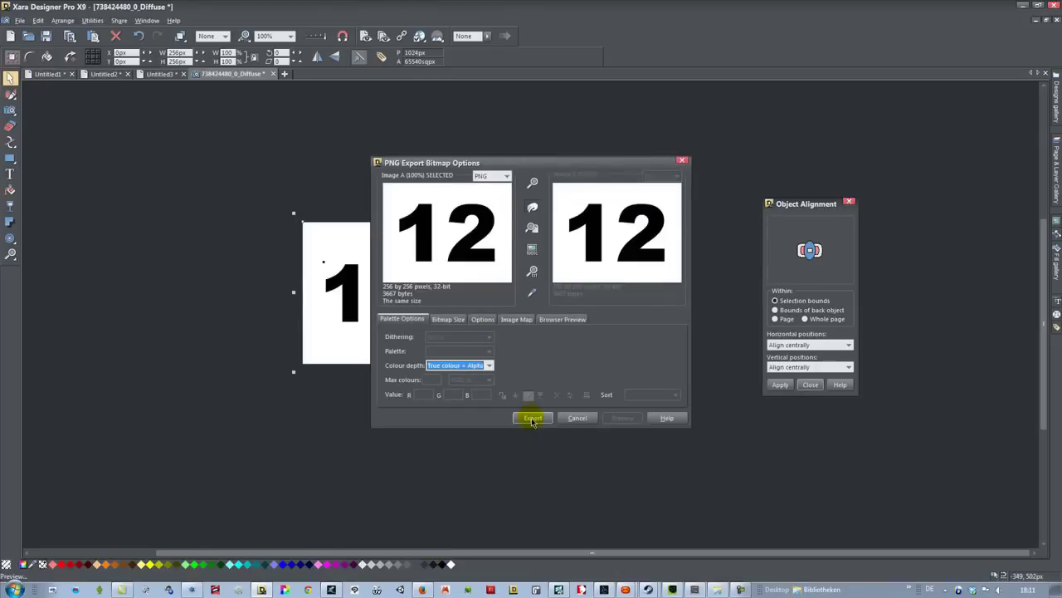
pyautogui.click(489, 365)
pyautogui.click(452, 384)
pyautogui.click(536, 420)
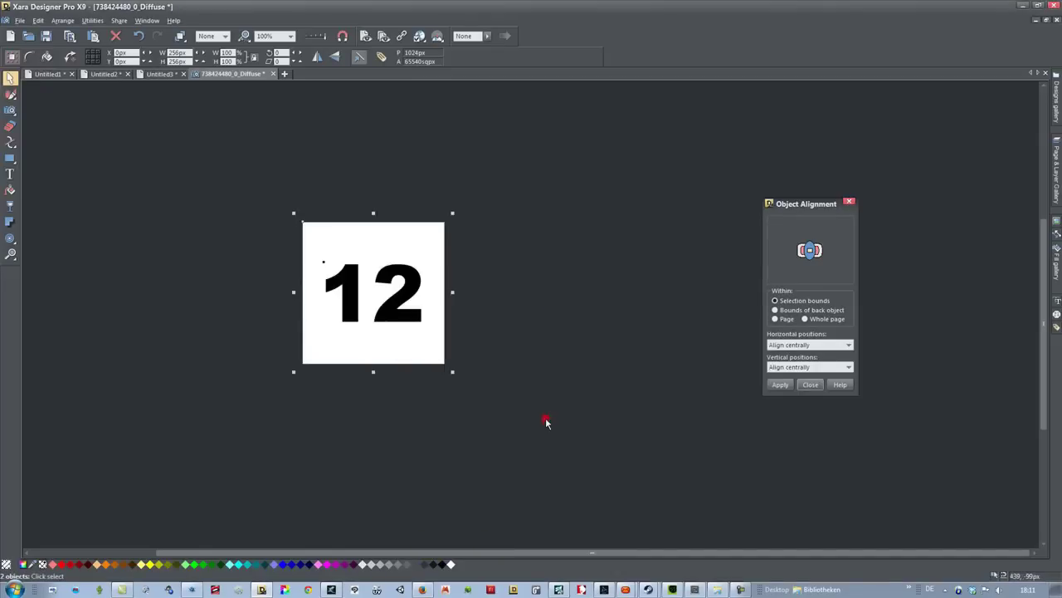
pyautogui.click(526, 407)
pyautogui.click(11, 175)
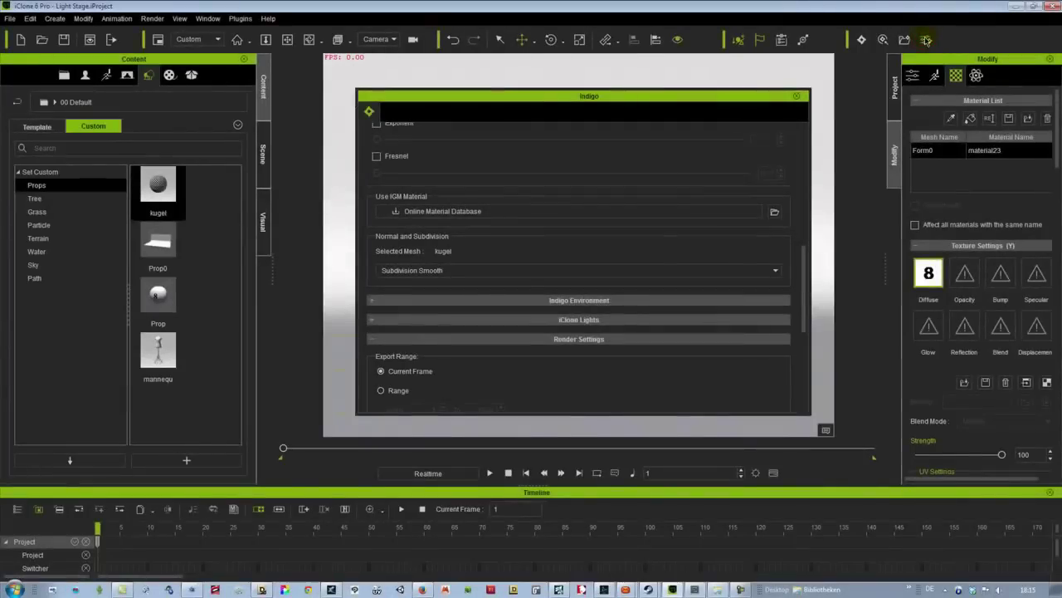
# Select the kugel's material in iClone's Indigo material editor and open the online material database
pyautogui.moveTo(801, 299); pyautogui.dragTo(816, 166)
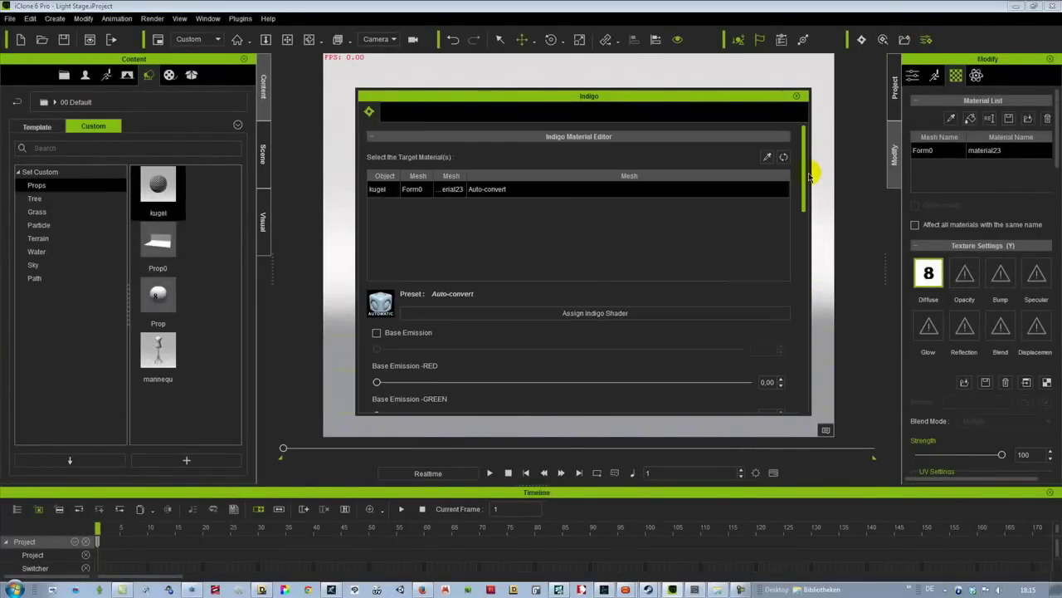
pyautogui.click(503, 193)
pyautogui.click(589, 312)
pyautogui.scroll(-8, 546, 241)
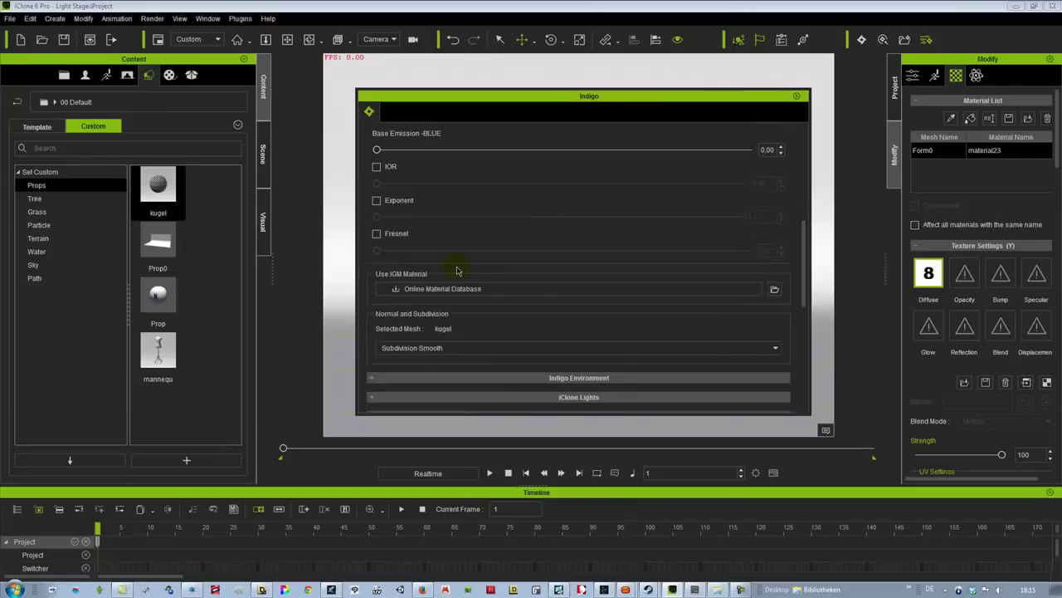
pyautogui.click(497, 288)
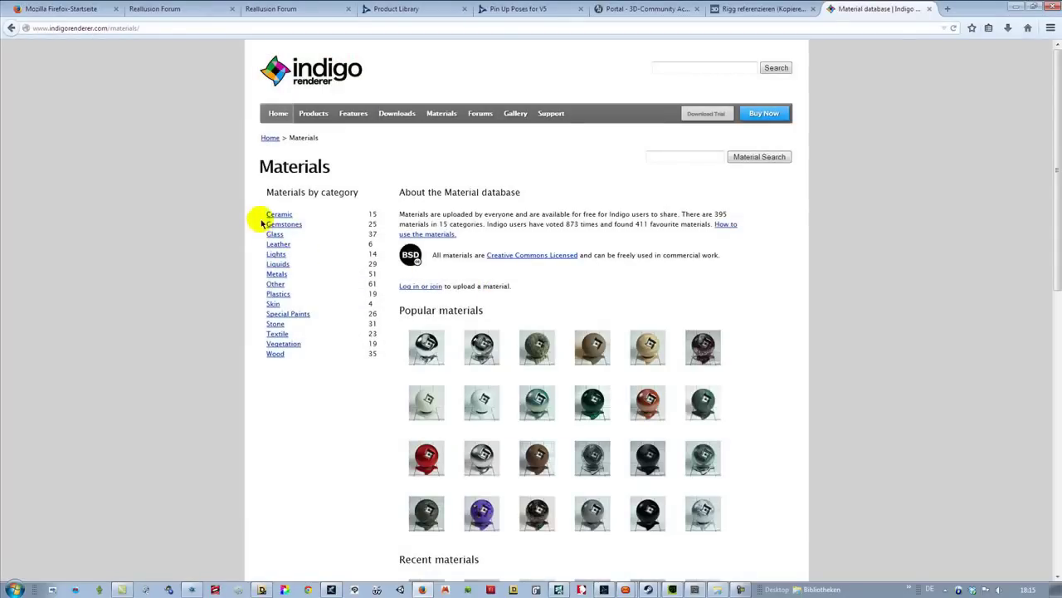
# Find white car paint among the Special Paints and open Carpaint_hc_white.igm with Indigo.exe
pyautogui.click(304, 316)
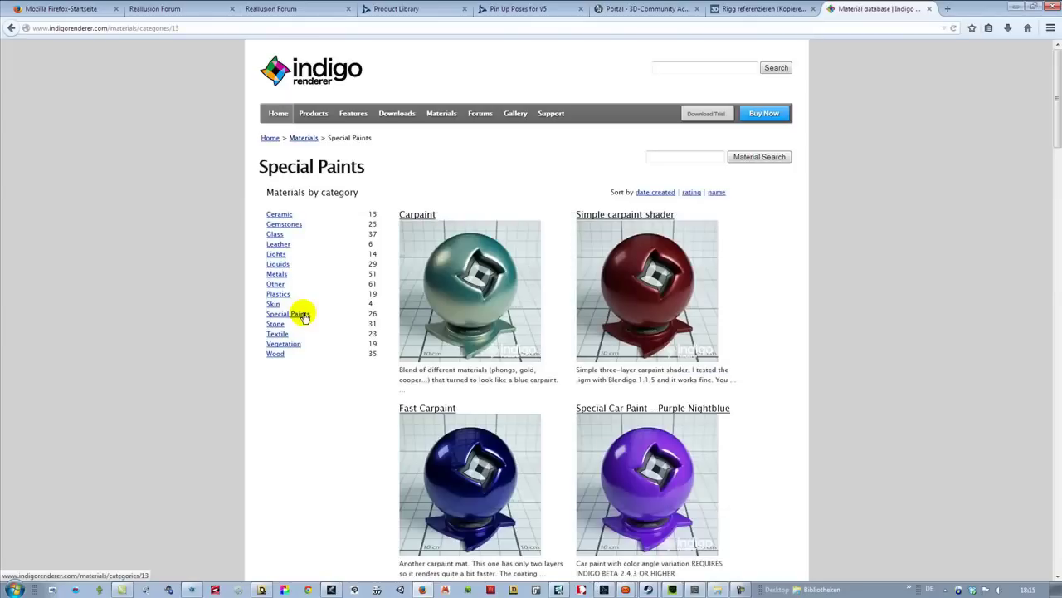
pyautogui.scroll(-3, 614, 315)
pyautogui.scroll(-18, 615, 321)
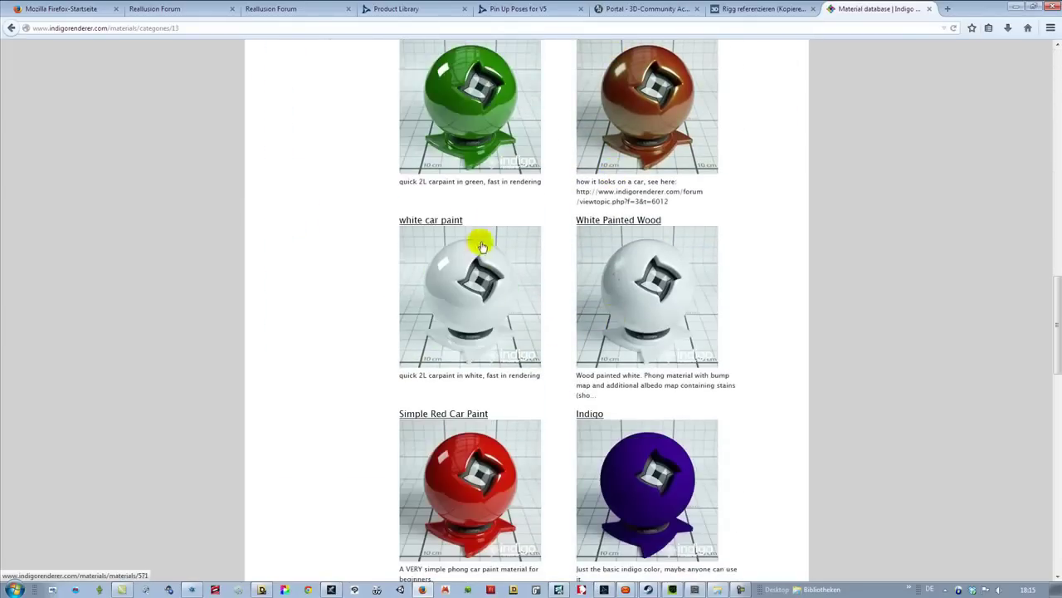
pyautogui.click(433, 221)
pyautogui.click(501, 203)
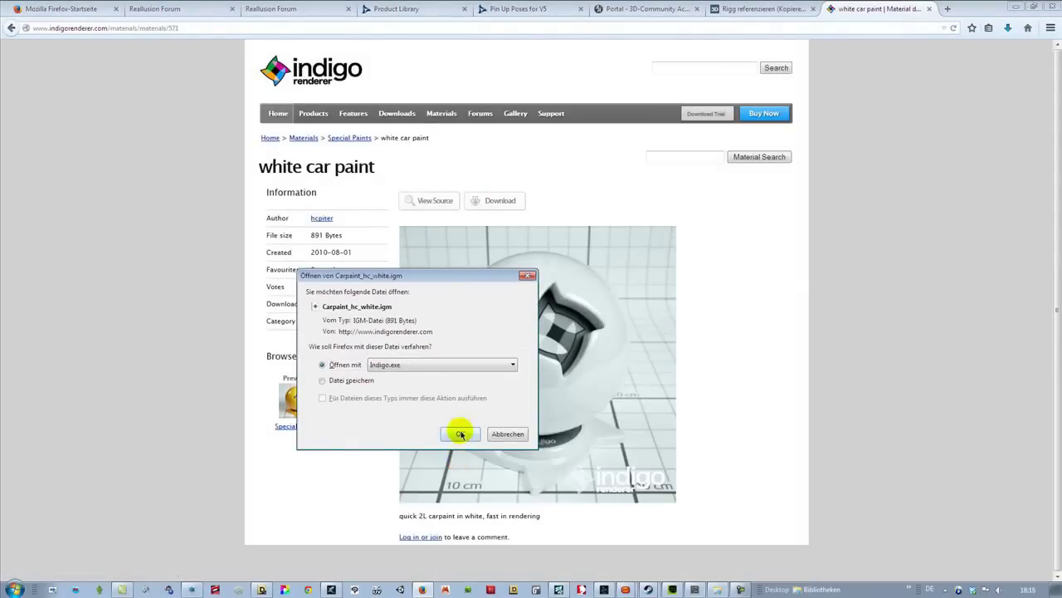
pyautogui.click(460, 433)
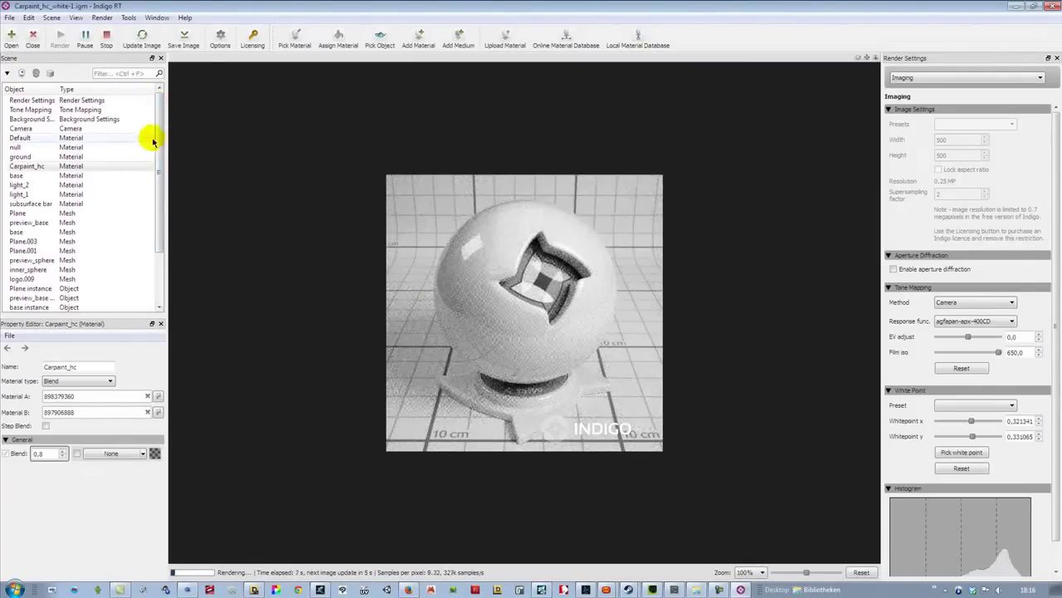
# Enable a colour texture on the car paint's Material A and load image 1 from the Lotto folder
pyautogui.click(463, 284)
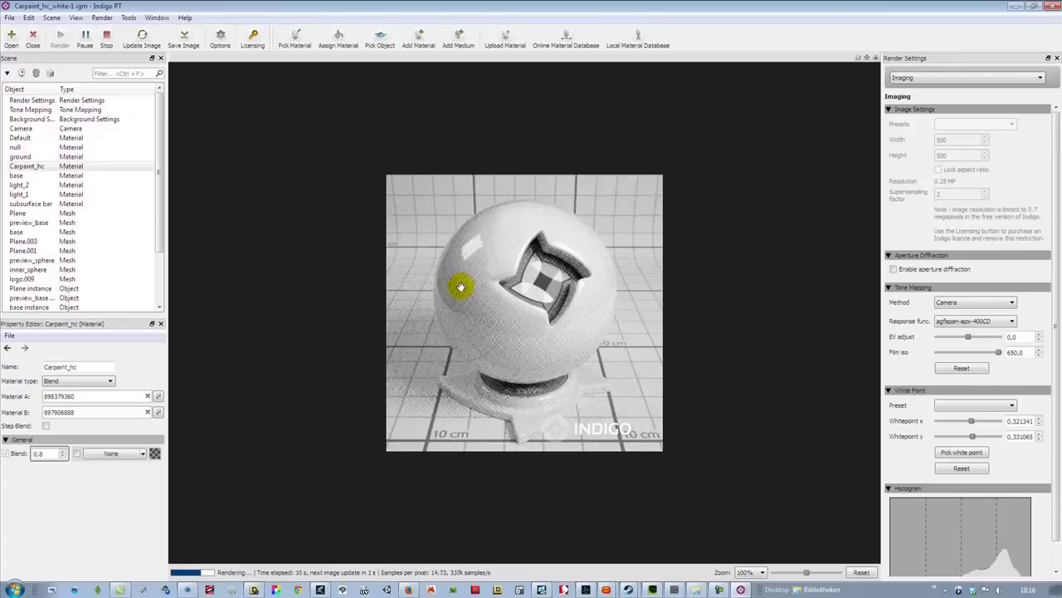
pyautogui.click(157, 397)
pyautogui.click(100, 445)
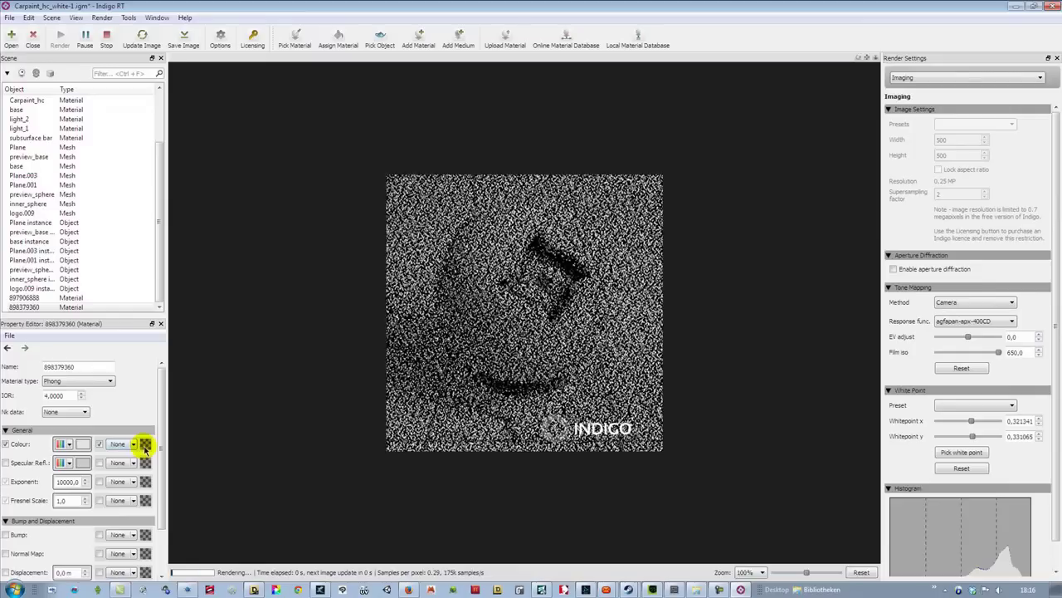
pyautogui.click(132, 445)
pyautogui.click(136, 471)
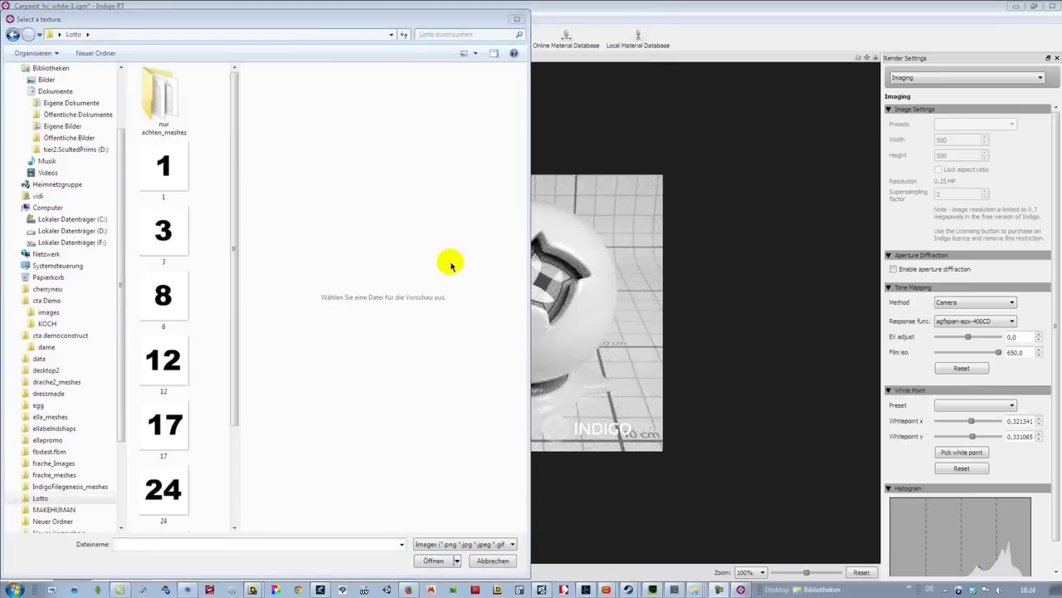
pyautogui.click(152, 172)
pyautogui.click(432, 560)
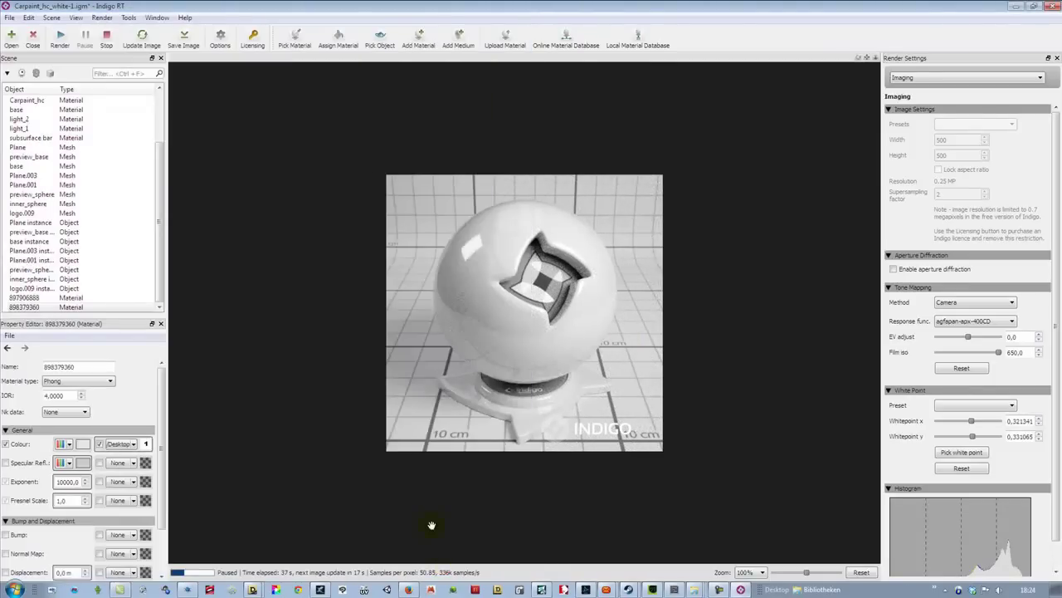
# Resume rendering, pick the preview sphere's material and load image 1 as the colour texture of its Material B
pyautogui.click(60, 39)
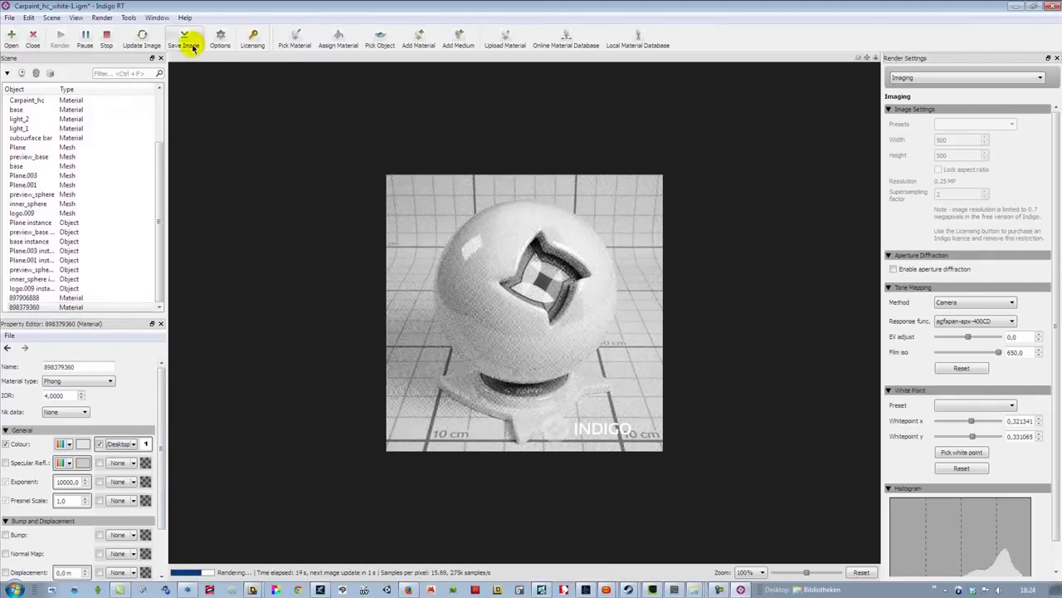
pyautogui.click(295, 37)
pyautogui.click(503, 303)
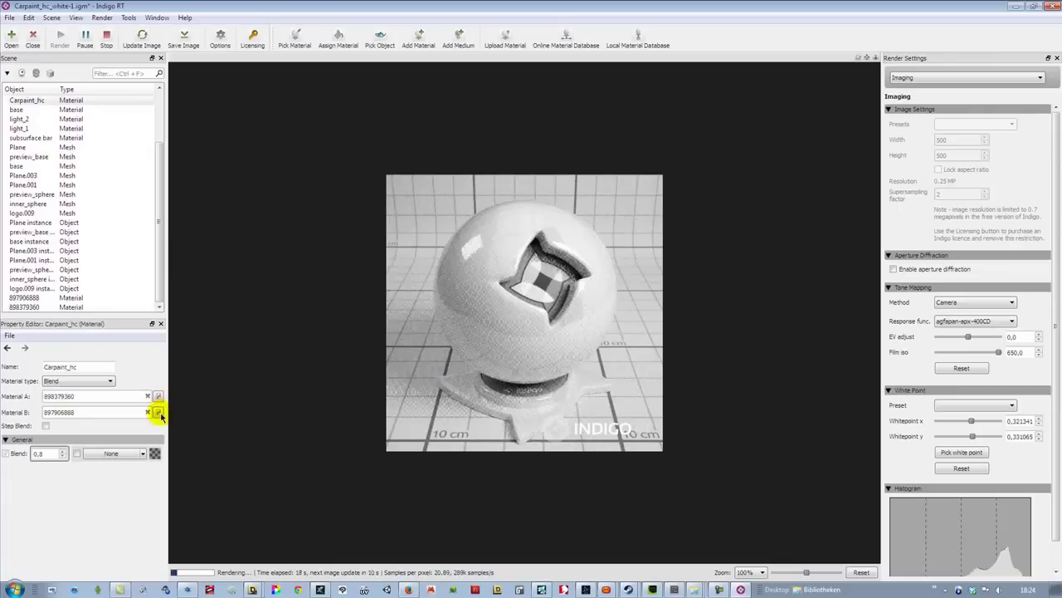
pyautogui.click(158, 413)
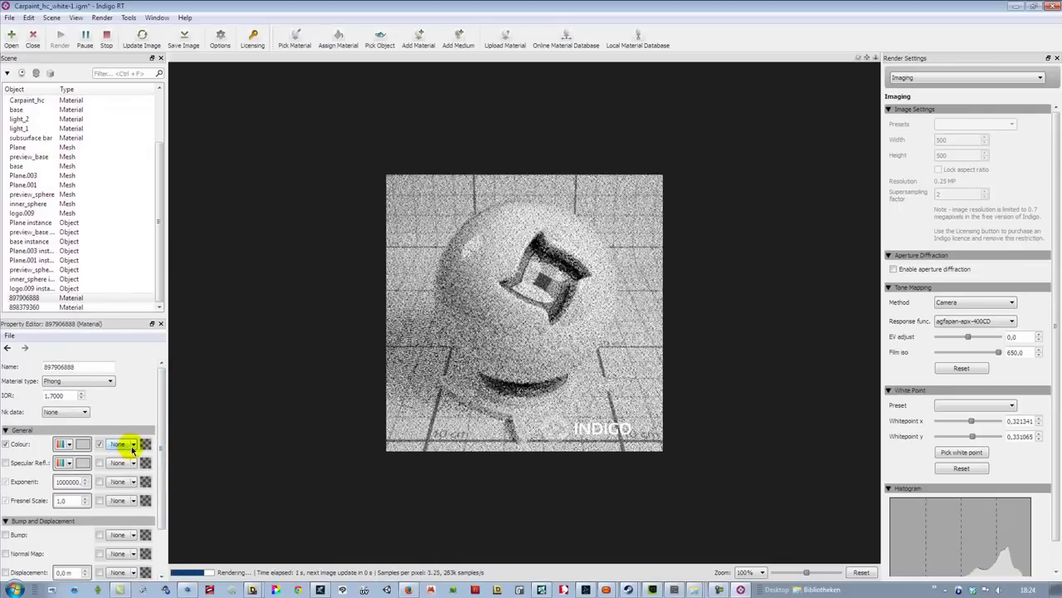
pyautogui.click(132, 445)
pyautogui.click(134, 470)
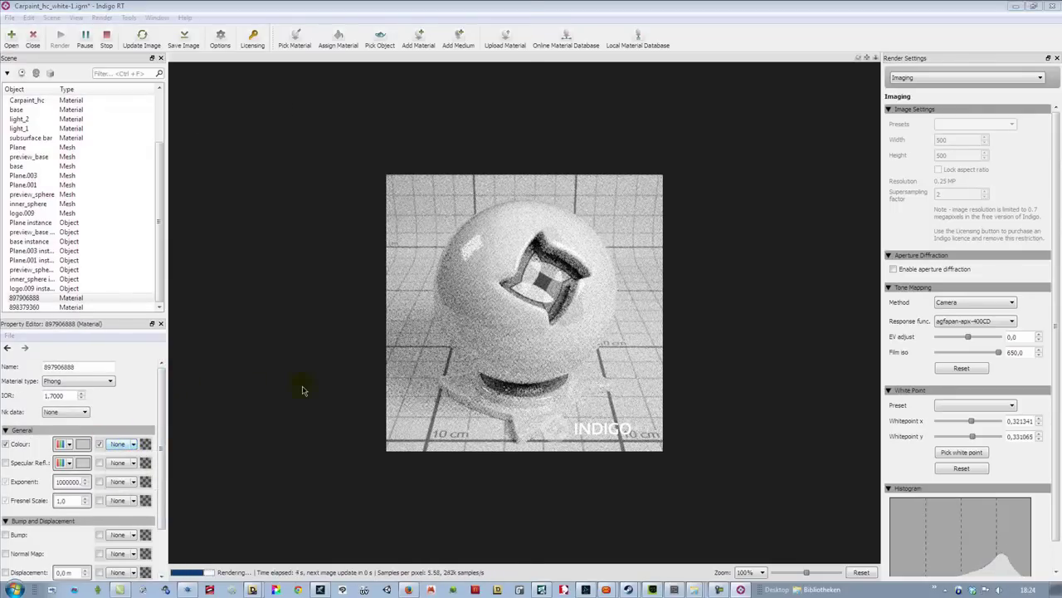
pyautogui.click(163, 166)
pyautogui.click(427, 562)
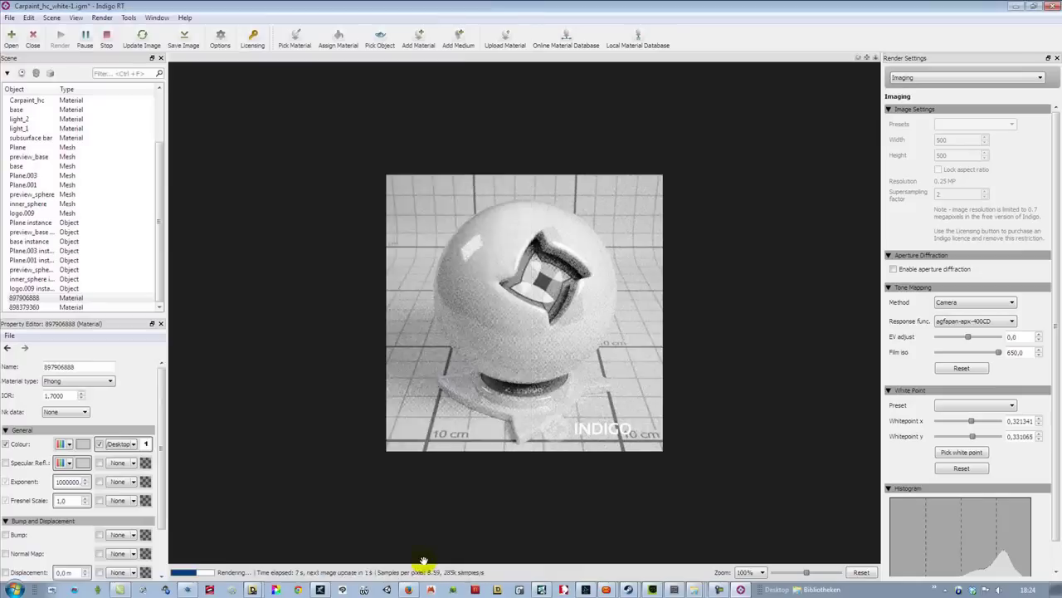
# Replace the colour texture of the car paint's Material A with image 3 from the Lotto folder
pyautogui.click(449, 374)
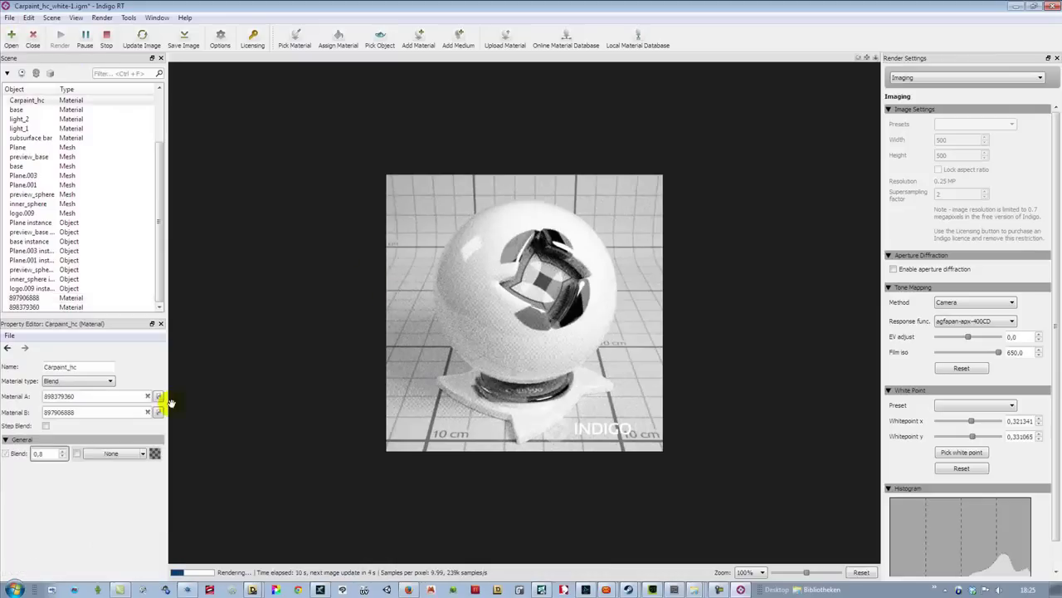
pyautogui.click(159, 397)
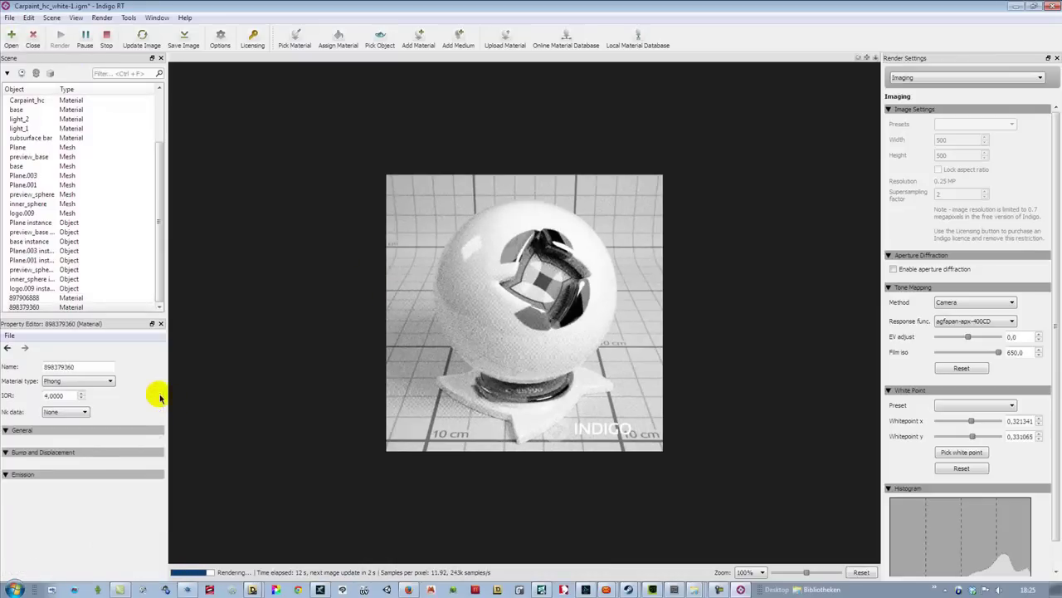
pyautogui.click(127, 446)
pyautogui.click(163, 231)
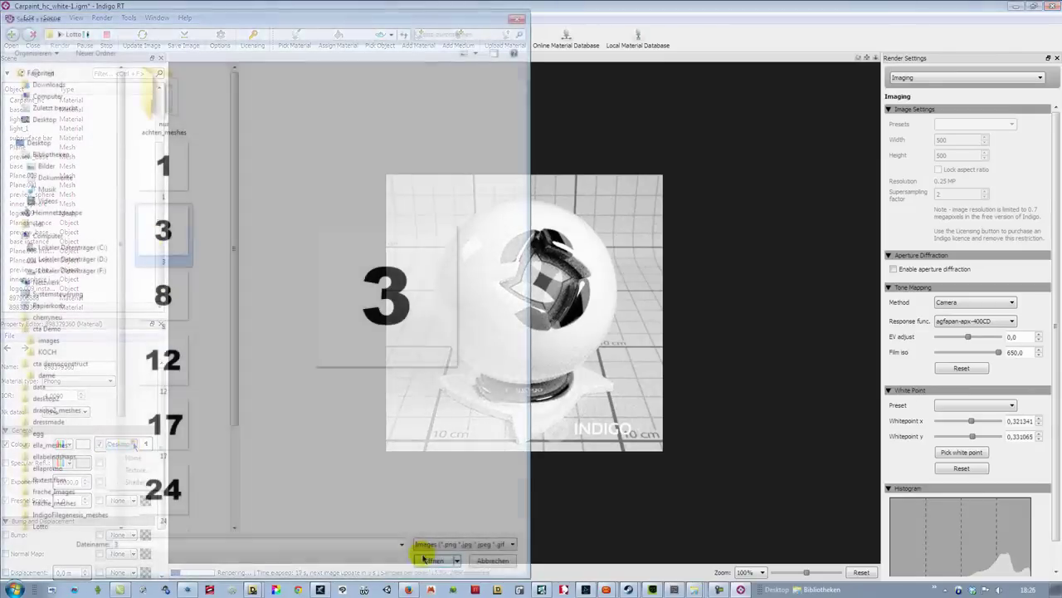
pyautogui.click(426, 559)
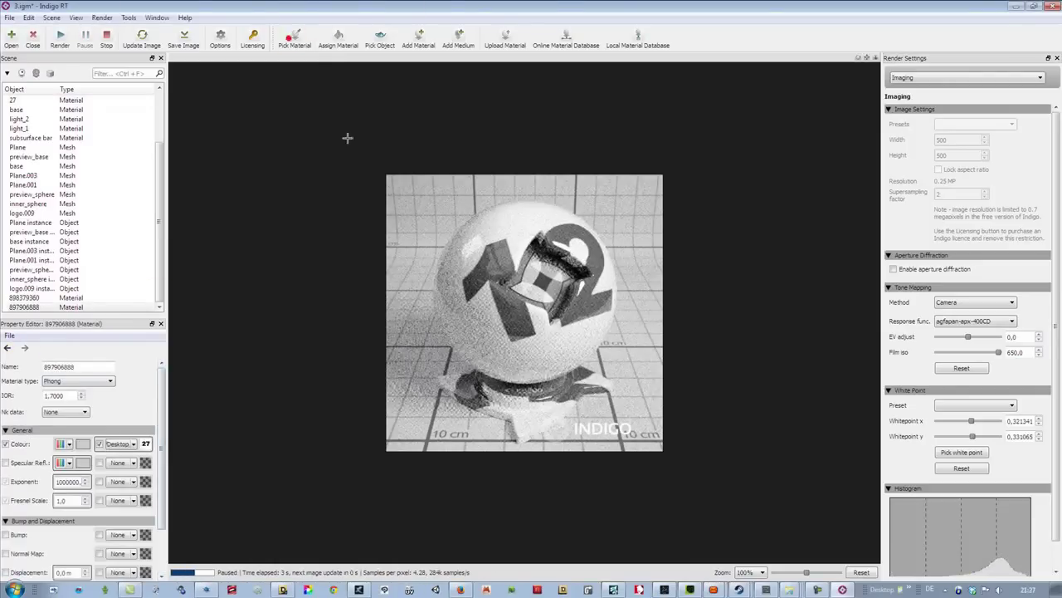
# Return to the parent blend material 27 and save it to disk
pyautogui.click(13, 350)
pyautogui.click(11, 335)
pyautogui.click(24, 350)
pyautogui.click(655, 559)
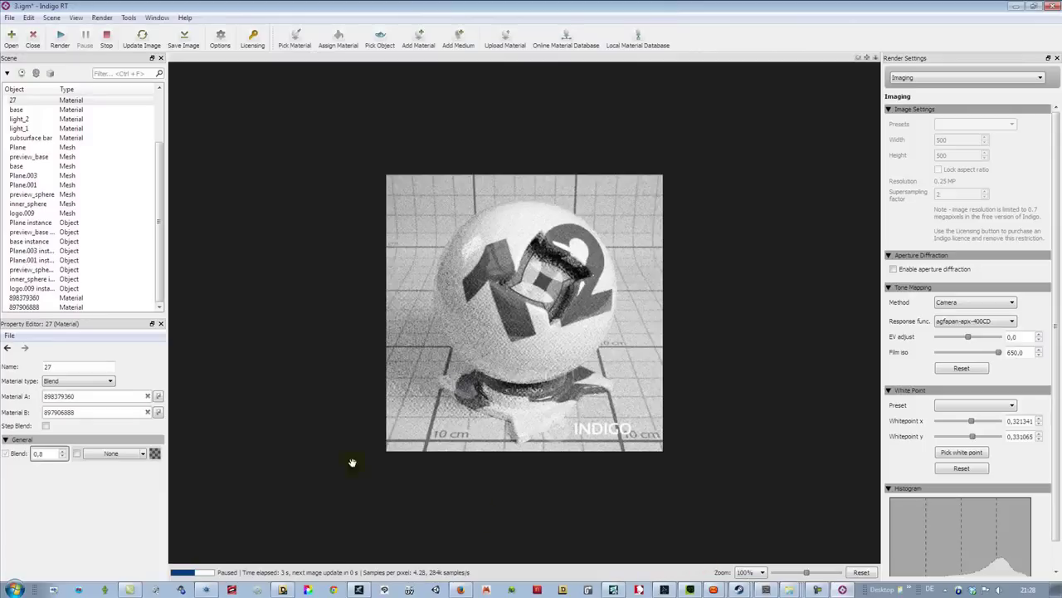
# Replace the colour texture of the blend's Material A with image 31 from the Lotto folder
pyautogui.click(157, 396)
pyautogui.click(146, 462)
pyautogui.moveTo(450, 402); pyautogui.dragTo(450, 465)
pyautogui.click(384, 496)
pyautogui.click(648, 560)
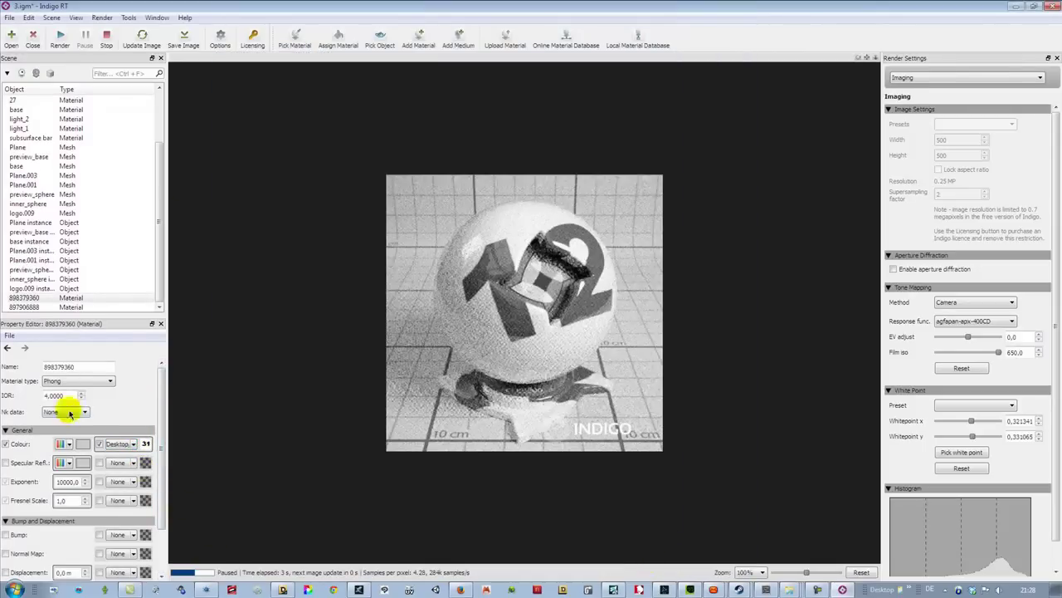
# Pick the preview sphere's Material B and replace its colour texture with image 31 from the Lotto folder
pyautogui.click(295, 39)
pyautogui.click(476, 297)
pyautogui.click(295, 38)
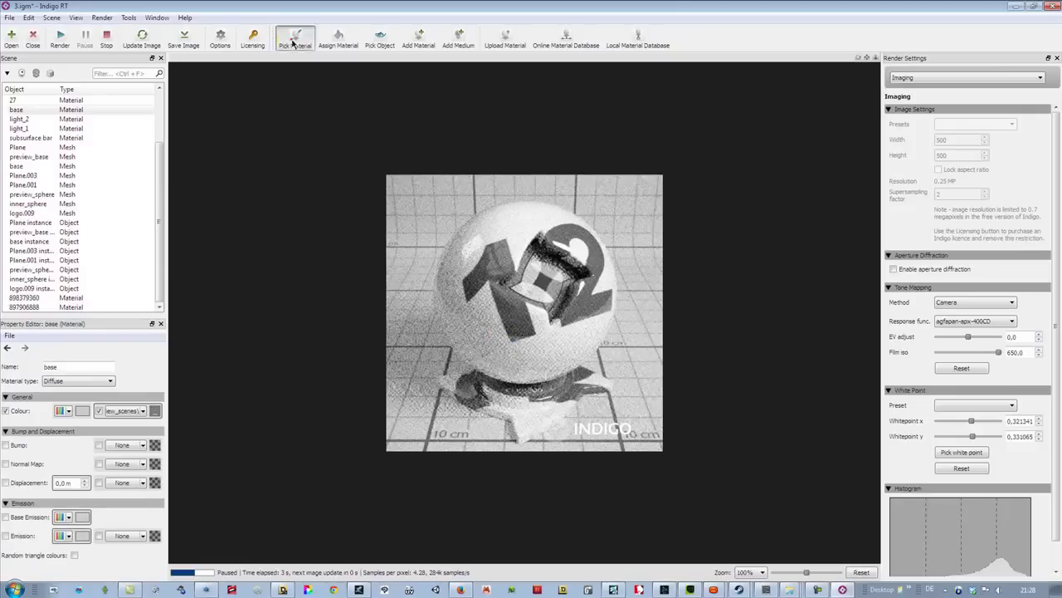
pyautogui.click(552, 327)
pyautogui.click(133, 444)
pyautogui.click(135, 469)
pyautogui.moveTo(451, 232); pyautogui.dragTo(451, 287)
pyautogui.click(381, 560)
pyautogui.click(646, 560)
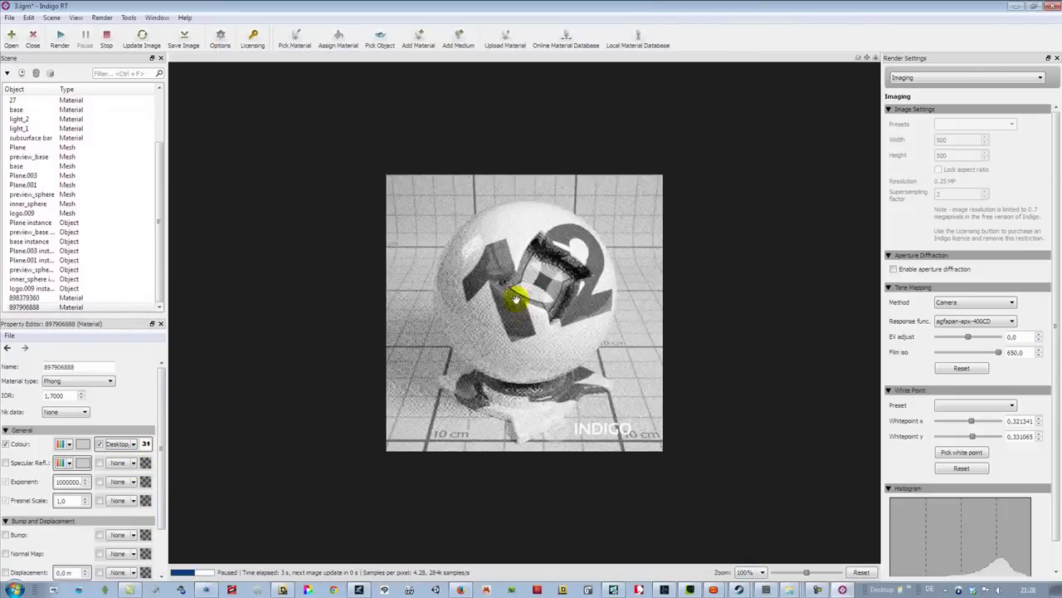
# Return to the parent blend material 27 and rename it 31
pyautogui.click(300, 37)
pyautogui.click(548, 282)
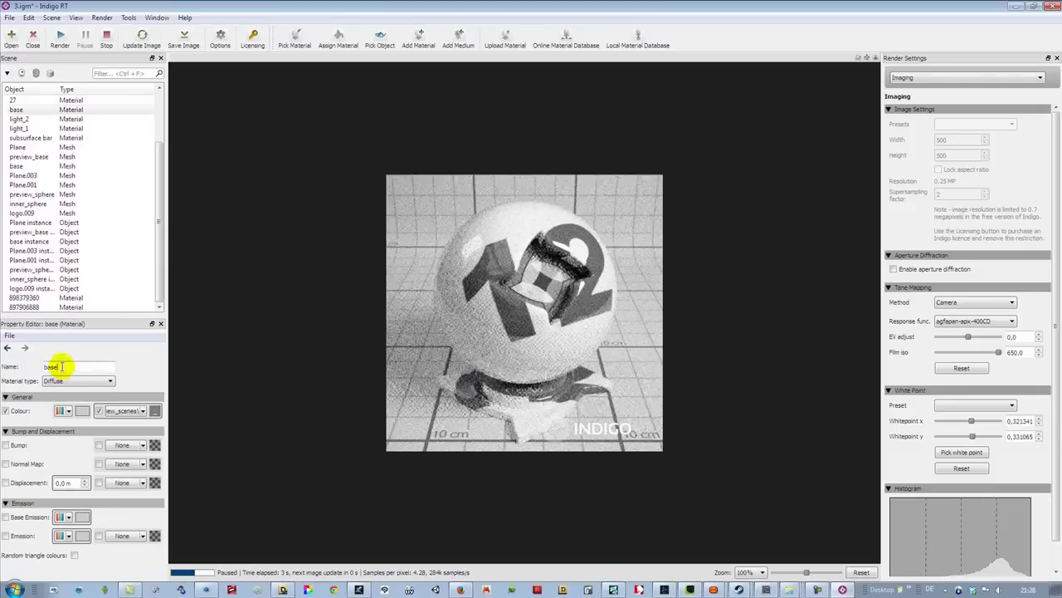
pyautogui.click(297, 34)
pyautogui.click(500, 283)
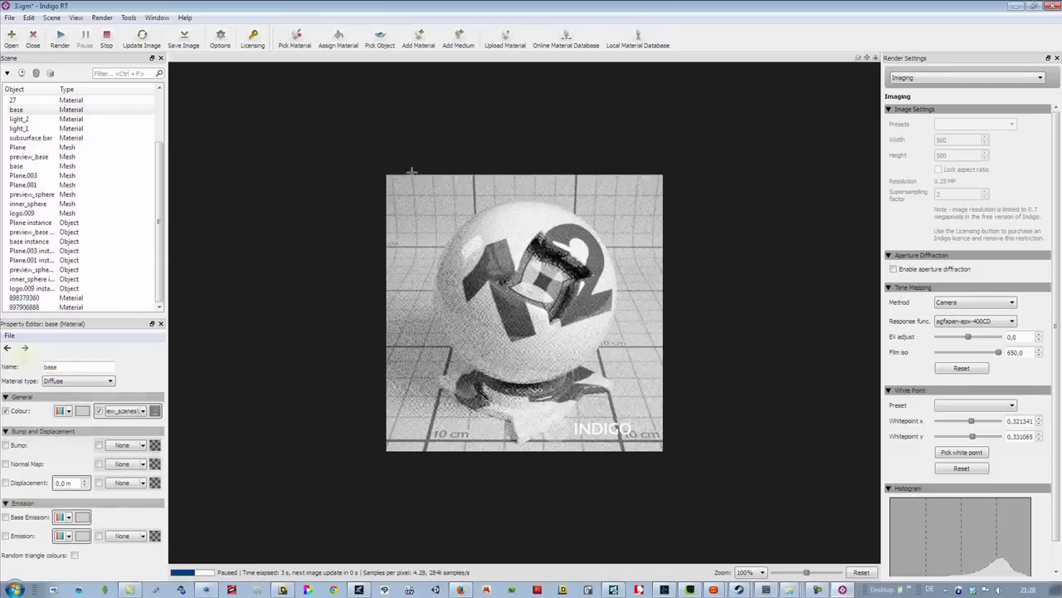
pyautogui.click(500, 304)
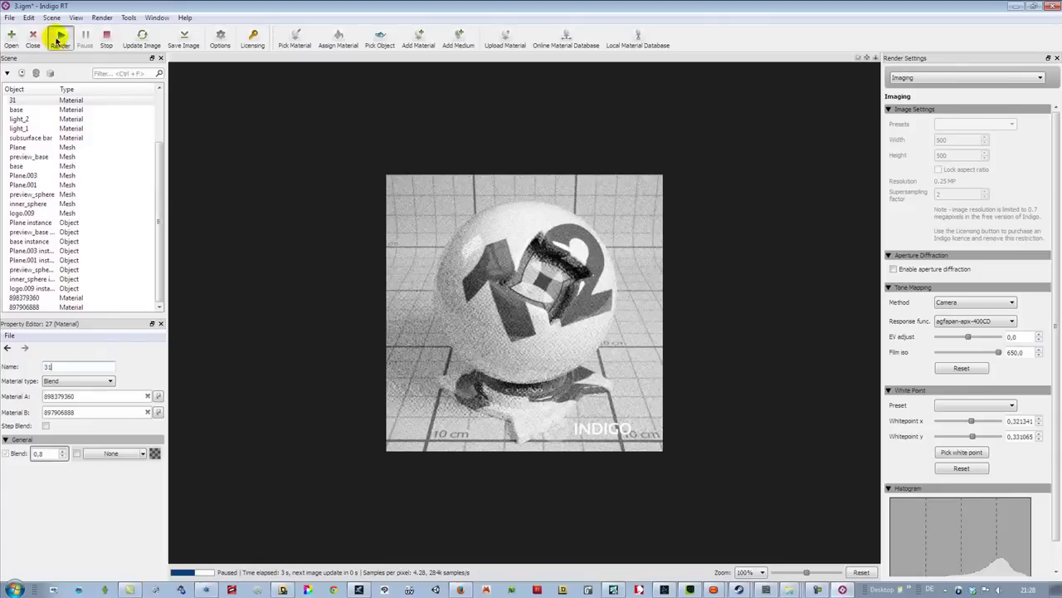
# Resume rendering the preview and save the material to the Lotto folder as 31
pyautogui.click(58, 39)
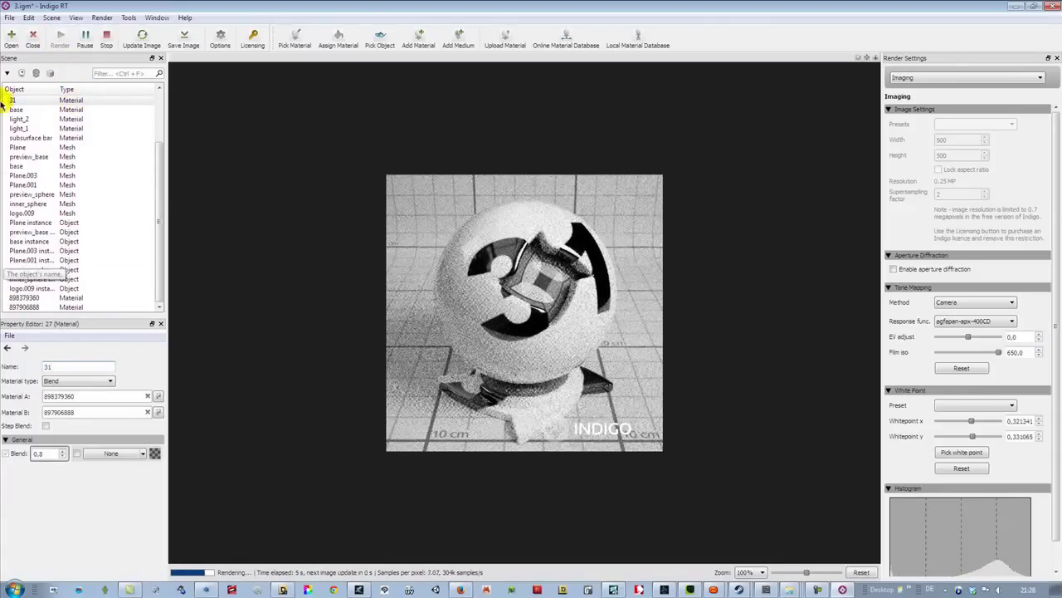
pyautogui.click(28, 347)
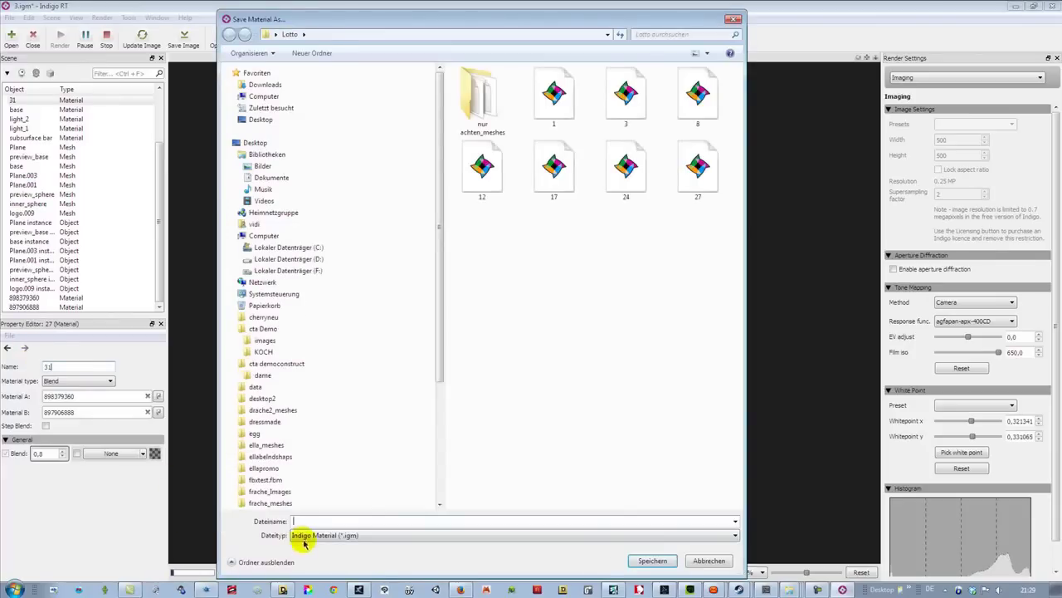
pyautogui.write('31')
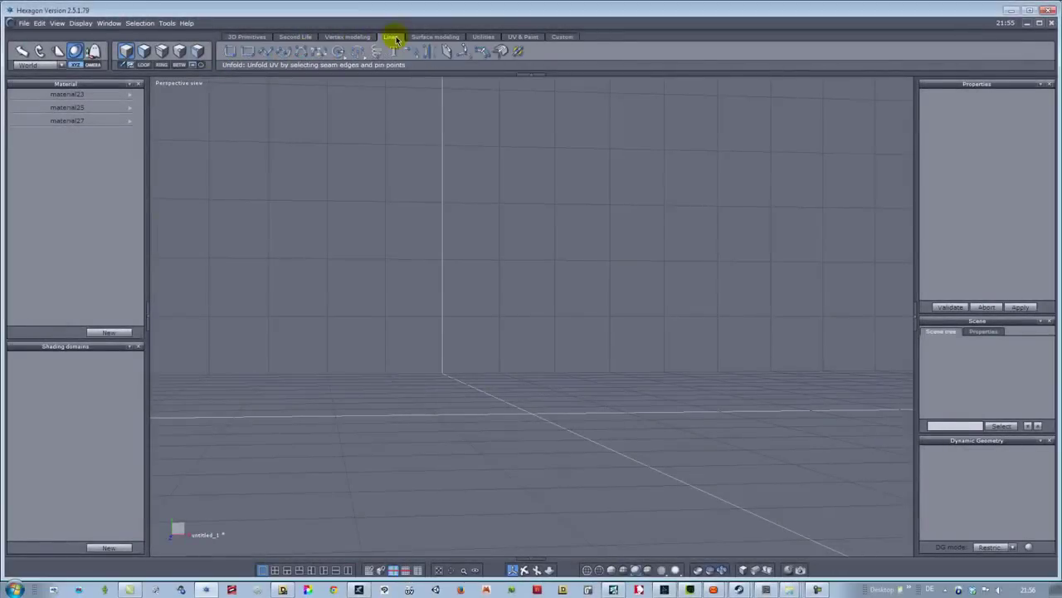
# In Hexagon, draw a helix with 2 slices, about 35 wide, 20 high and 34 deep
pyautogui.click(396, 40)
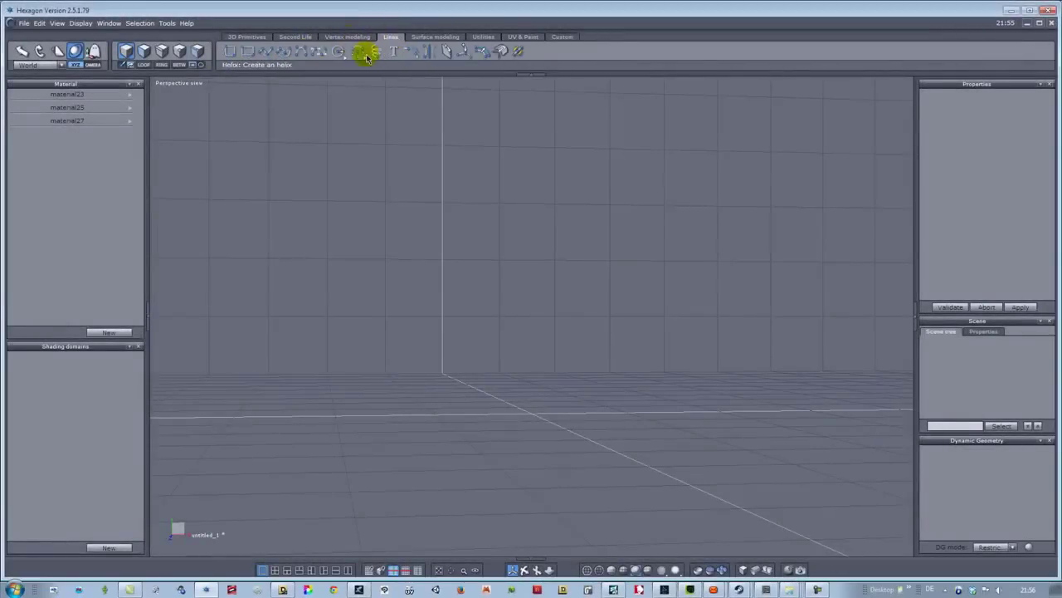
pyautogui.click(367, 52)
pyautogui.click(363, 99)
pyautogui.click(602, 249)
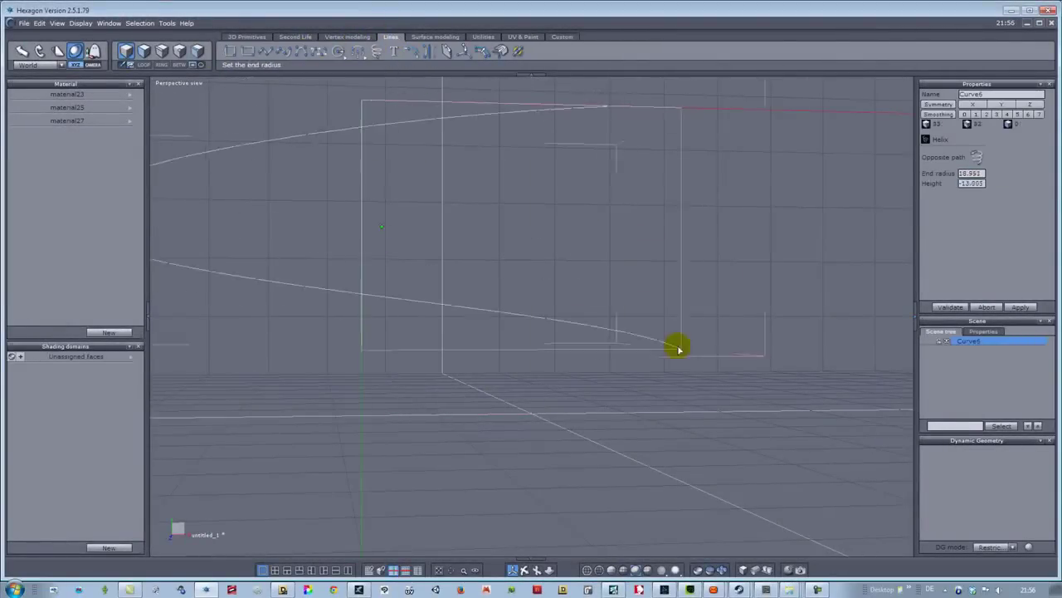
pyautogui.click(830, 517)
pyautogui.click(724, 495)
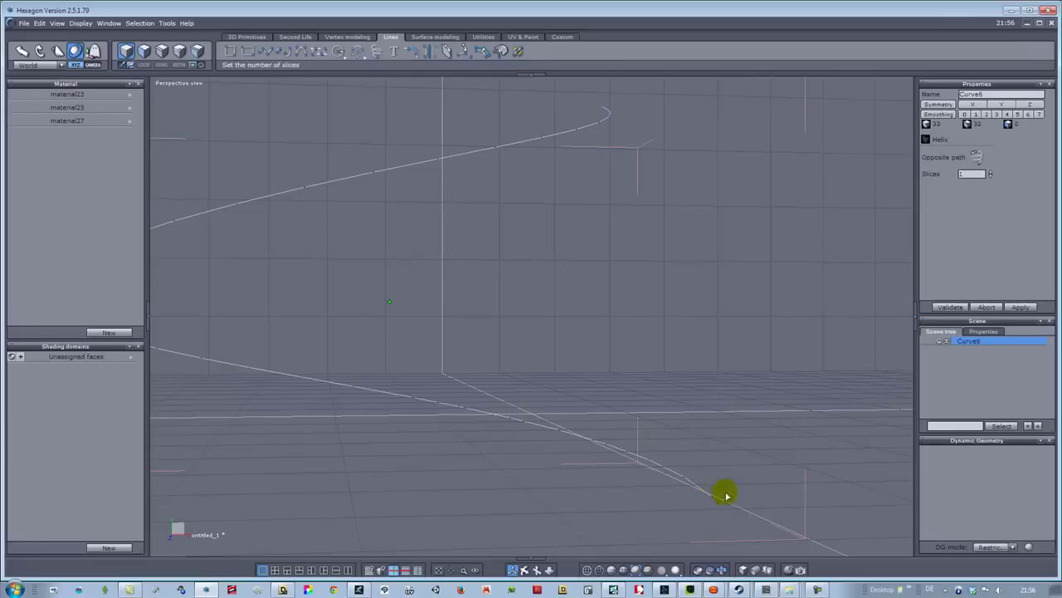
pyautogui.click(991, 174)
pyautogui.click(948, 307)
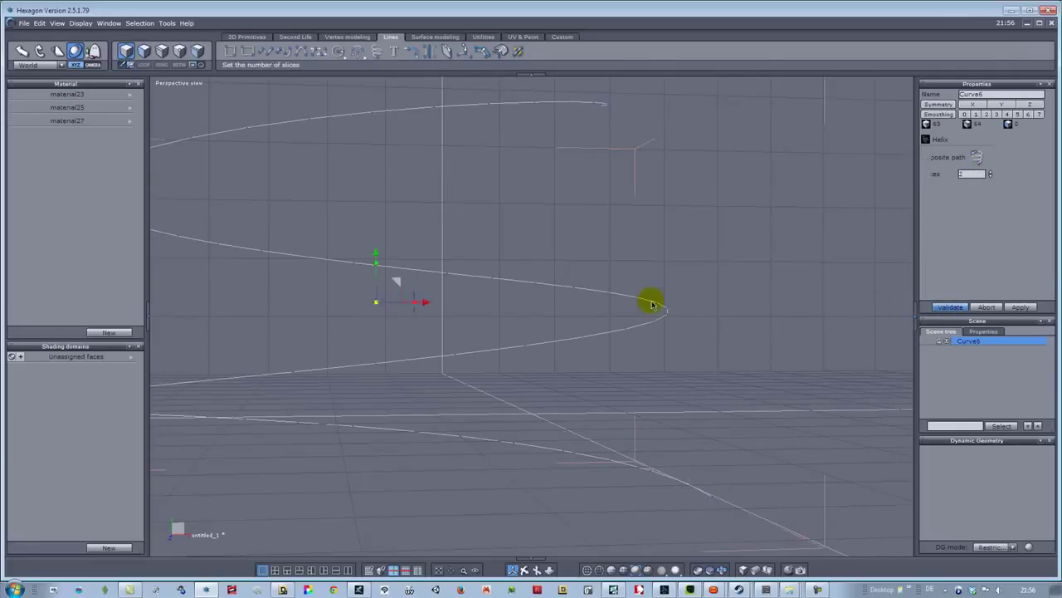
# Centre the helix on the origin by setting its X and Z positions to 0
pyautogui.scroll(-3, 664, 298)
pyautogui.moveTo(713, 293); pyautogui.dragTo(681, 324, button='middle')
pyautogui.write('0')
pyautogui.press('Return')
pyautogui.write('0')
pyautogui.press('Return')
# In the front view, raise the helix to a Y position of about 10.2 so its base rests on the ground
pyautogui.click(173, 83)
pyautogui.click(178, 102)
pyautogui.moveTo(624, 245); pyautogui.dragTo(629, 205)
pyautogui.click(170, 83)
pyautogui.click(170, 90)
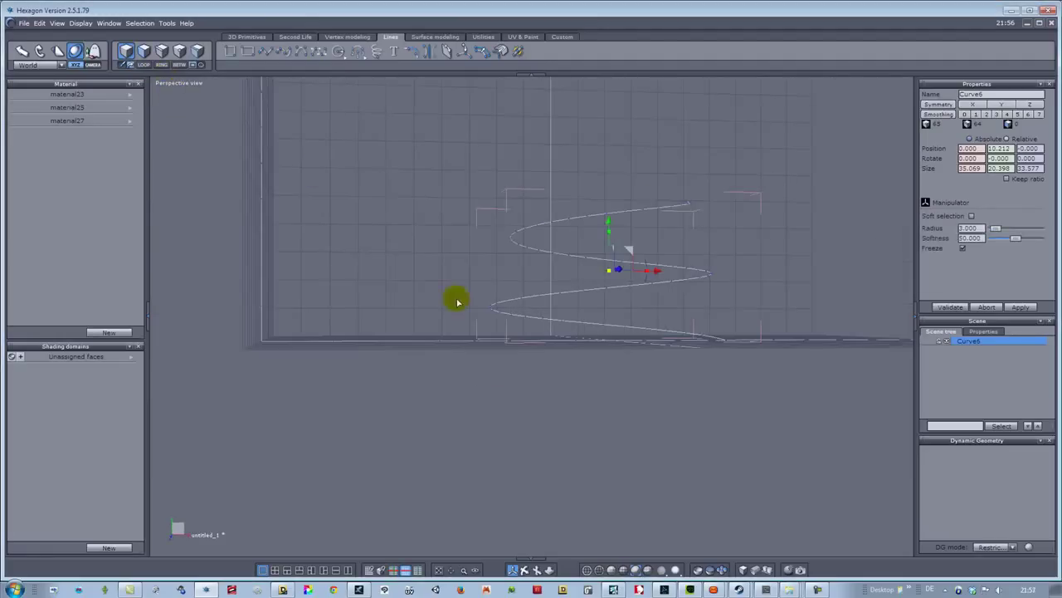
# Draw a three-point U-shaped curve about 7.3 wide and 2.5 high beside the helix in the front view, and collapse its dynamic geometry
pyautogui.click(172, 83)
pyautogui.click(174, 100)
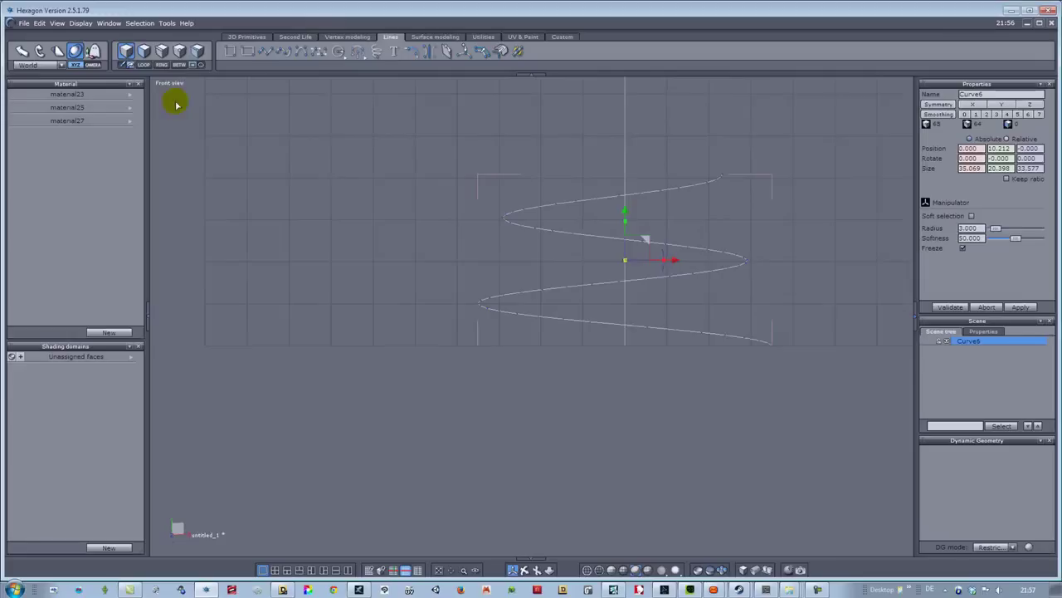
pyautogui.click(300, 51)
pyautogui.click(290, 95)
pyautogui.click(331, 135)
pyautogui.click(375, 97)
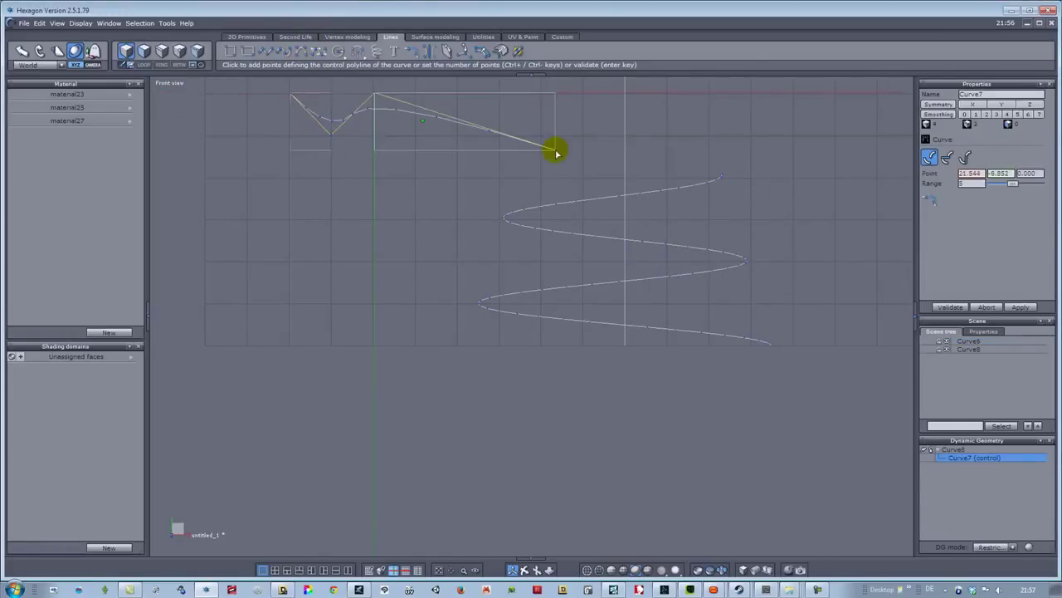
pyautogui.click(922, 307)
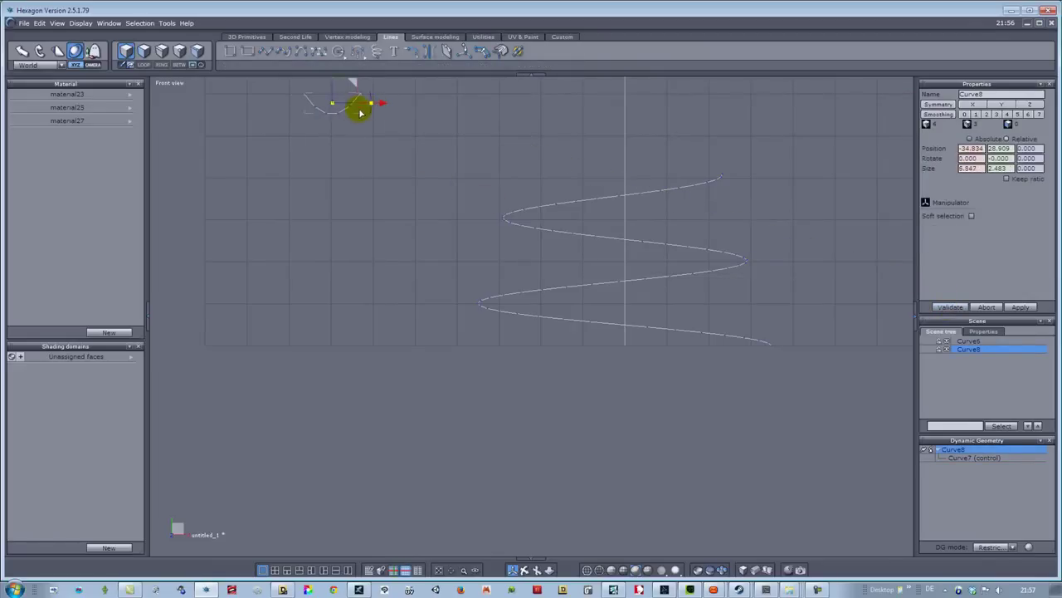
pyautogui.click(316, 103)
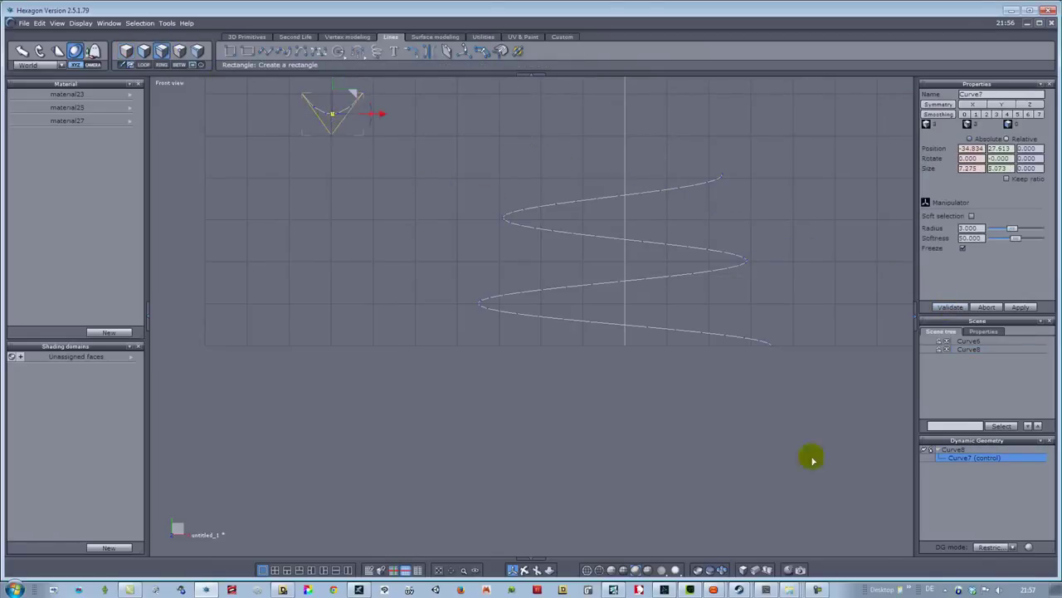
pyautogui.click(925, 451)
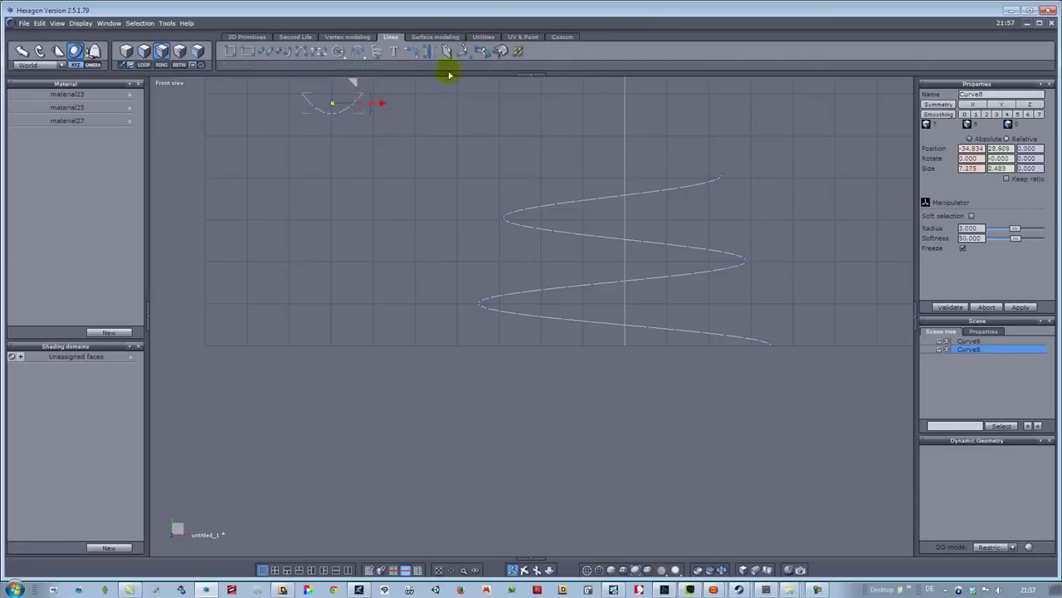
# Snap the lowest point of the U-shaped profile onto the upper end point of the helix
pyautogui.click(481, 37)
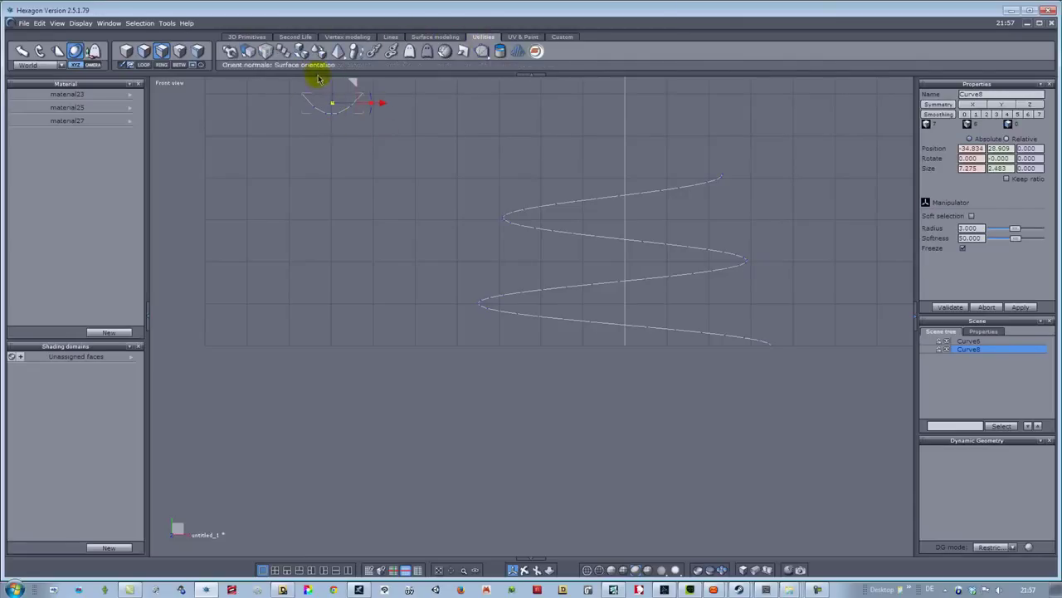
pyautogui.click(302, 51)
pyautogui.click(331, 113)
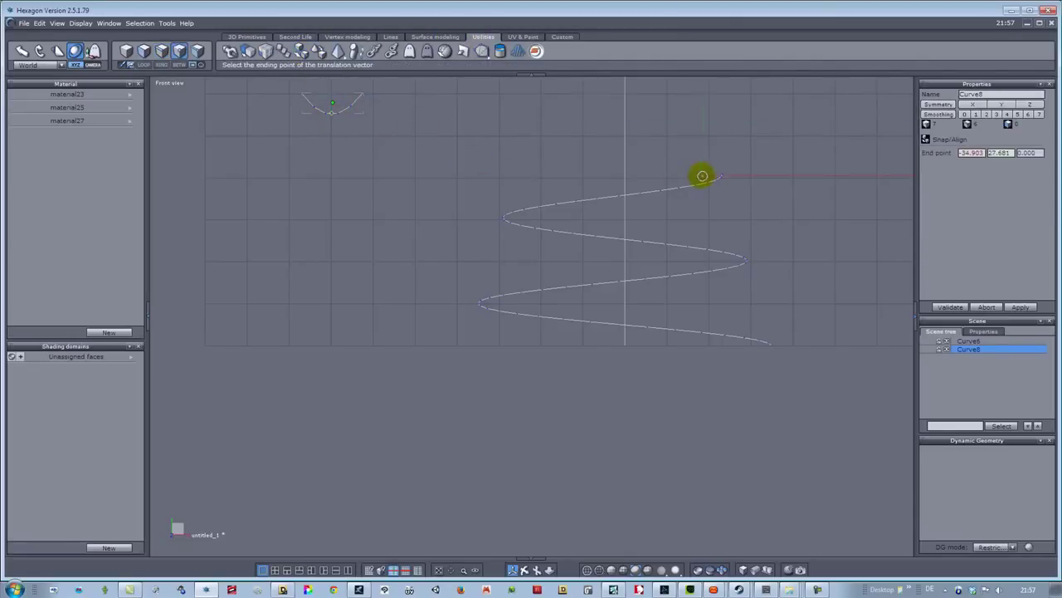
pyautogui.click(722, 174)
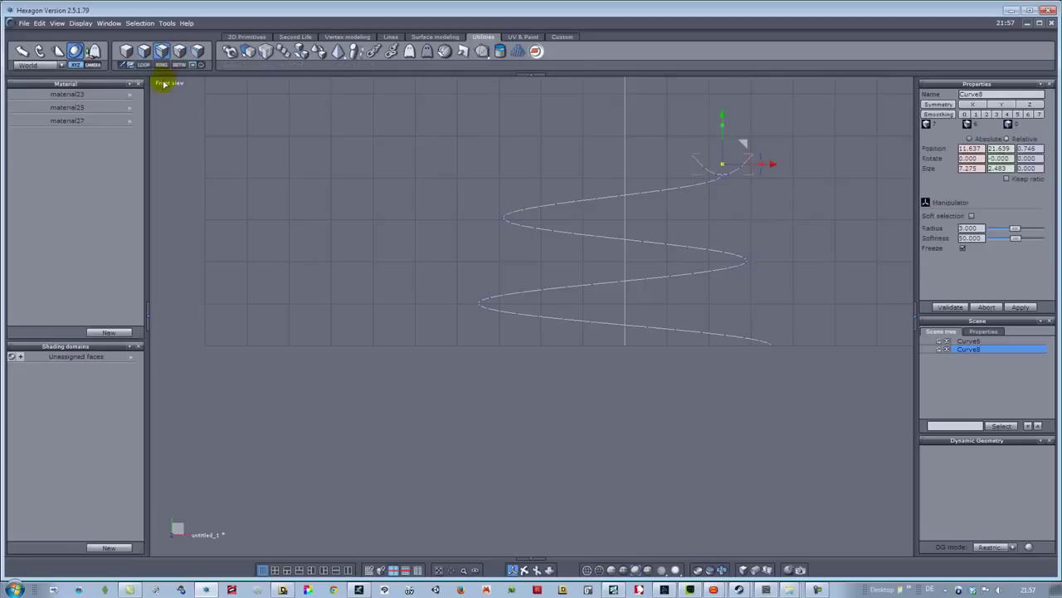
# Switch to the perspective view and hide the scene grids around the helix and profile
pyautogui.click(170, 83)
pyautogui.click(175, 94)
pyautogui.moveTo(784, 177); pyautogui.dragTo(312, 290, button='middle')
pyautogui.moveTo(745, 256); pyautogui.dragTo(472, 200, button='middle')
pyautogui.scroll(5, 648, 185)
pyautogui.click(991, 333)
pyautogui.click(927, 378)
pyautogui.click(927, 390)
pyautogui.moveTo(728, 340); pyautogui.dragTo(654, 300, button='middle')
pyautogui.moveTo(654, 299); pyautogui.dragTo(676, 285, button='right')
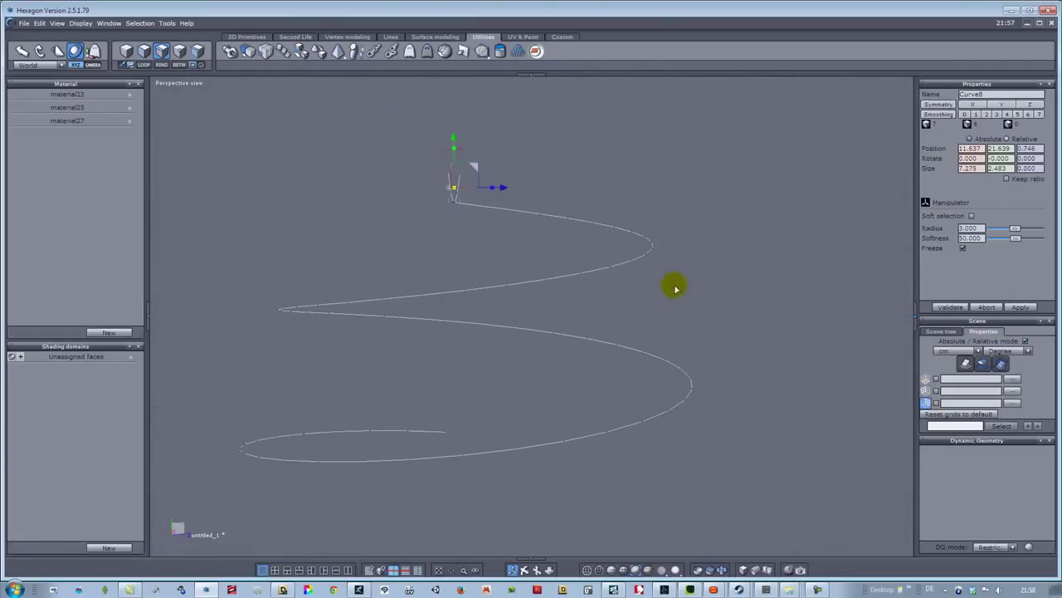
# Sweep the U-shaped profile along the helix to form a spiral track surface
pyautogui.click(437, 38)
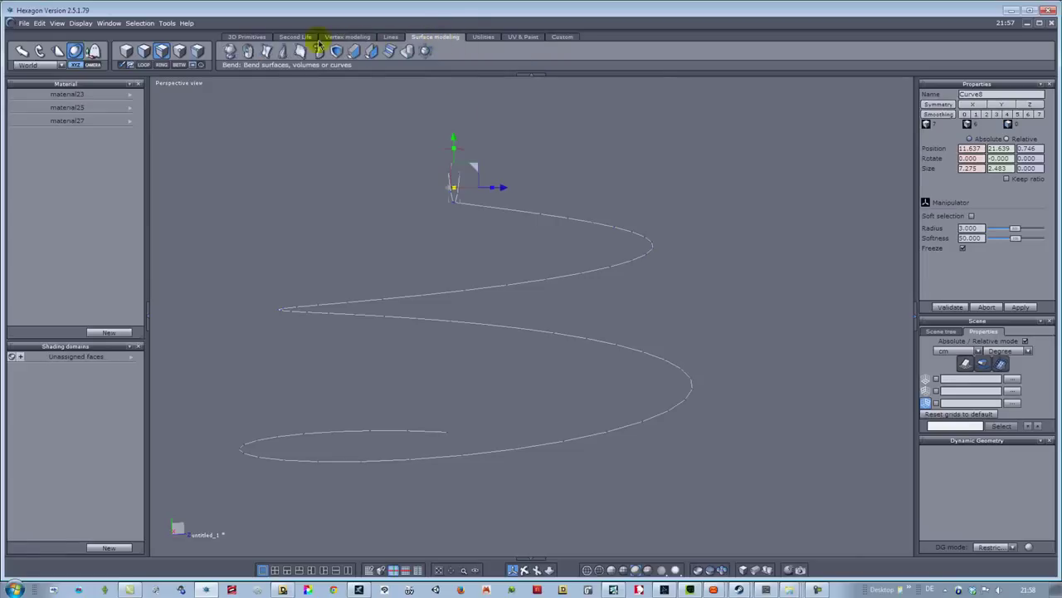
pyautogui.click(246, 49)
pyautogui.click(531, 212)
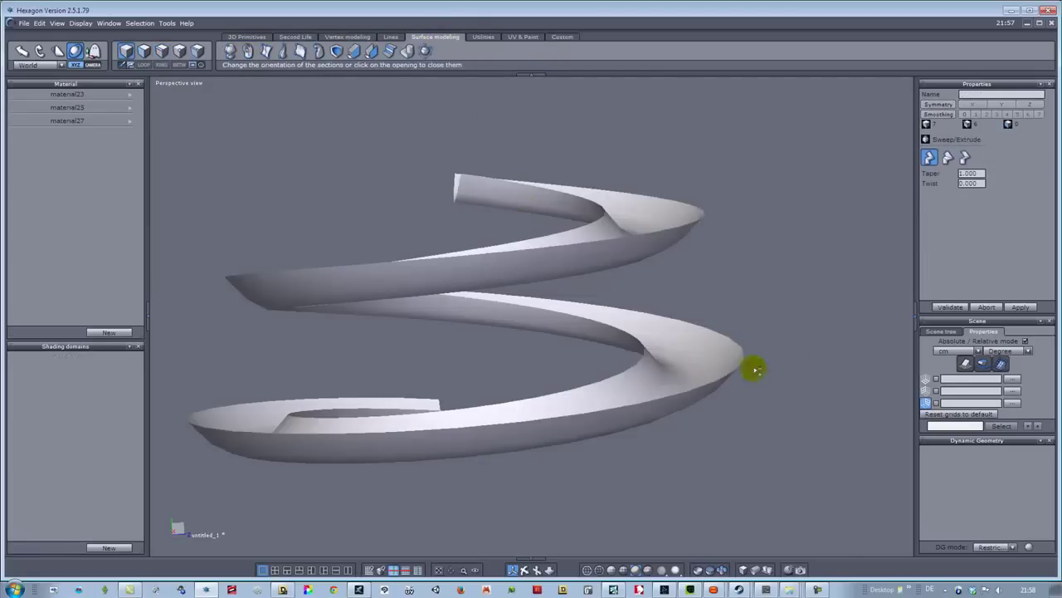
pyautogui.click(950, 307)
pyautogui.moveTo(780, 219)
pyautogui.mouseDown(button='middle')
pyautogui.moveTo(786, 241)
pyautogui.moveTo(802, 206)
pyautogui.moveTo(728, 223)
pyautogui.moveTo(799, 226)
pyautogui.mouseUp(button='middle')
pyautogui.scroll(-3, 801, 206)
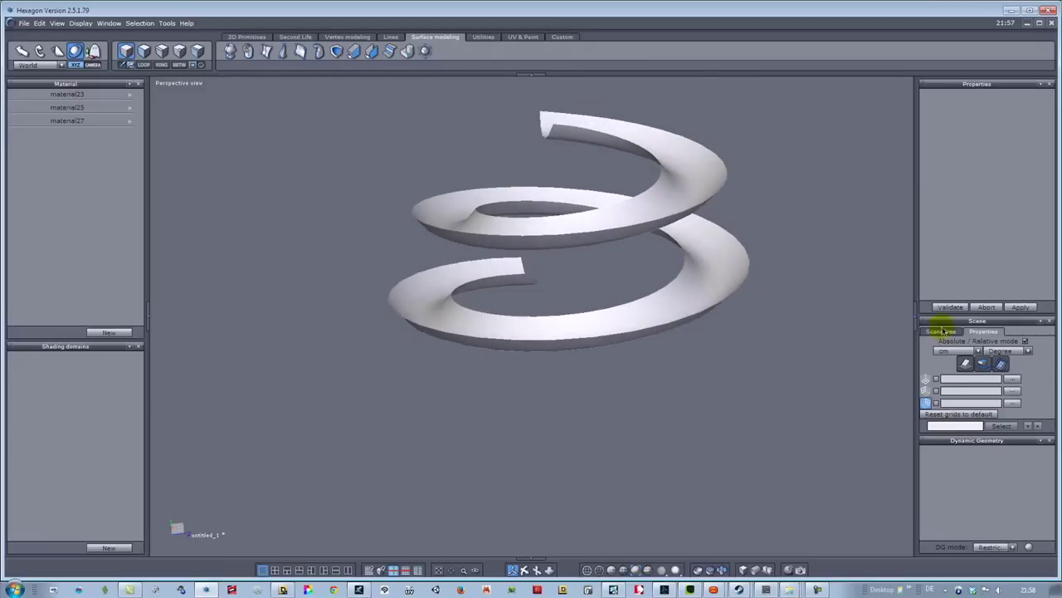
# Select the swept spiral track and apply the Thickness tool with a value of 0.8
pyautogui.click(940, 331)
pyautogui.click(967, 341)
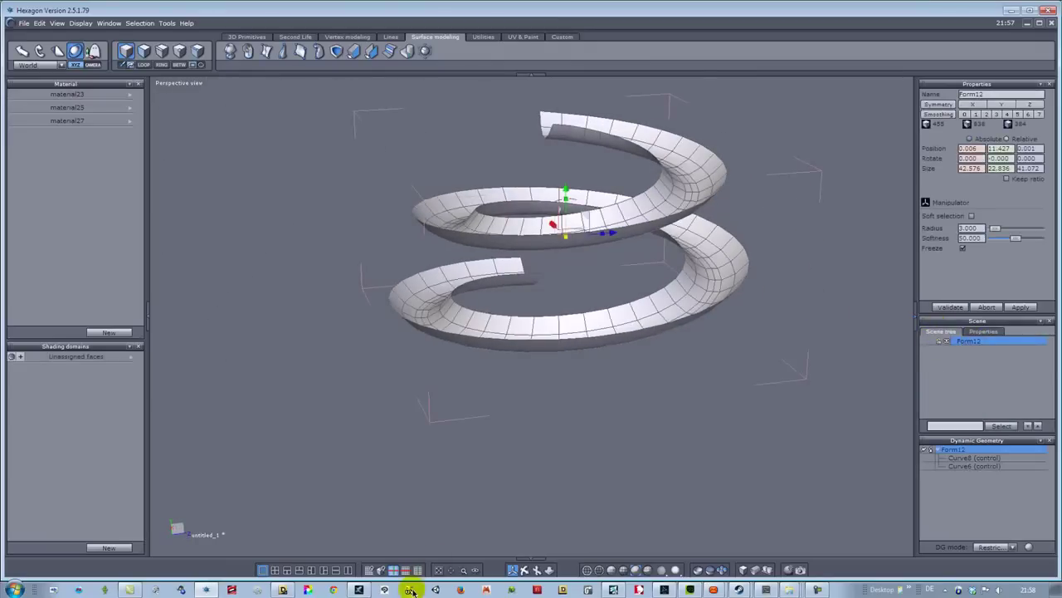
pyautogui.click(450, 571)
pyautogui.moveTo(859, 315); pyautogui.dragTo(878, 340, button='middle')
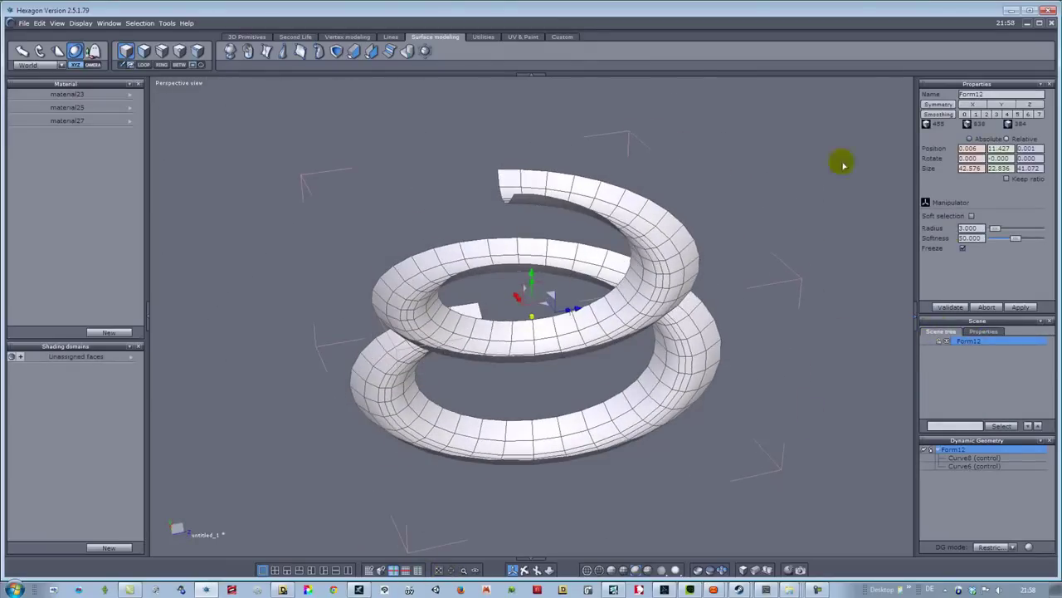
pyautogui.click(362, 52)
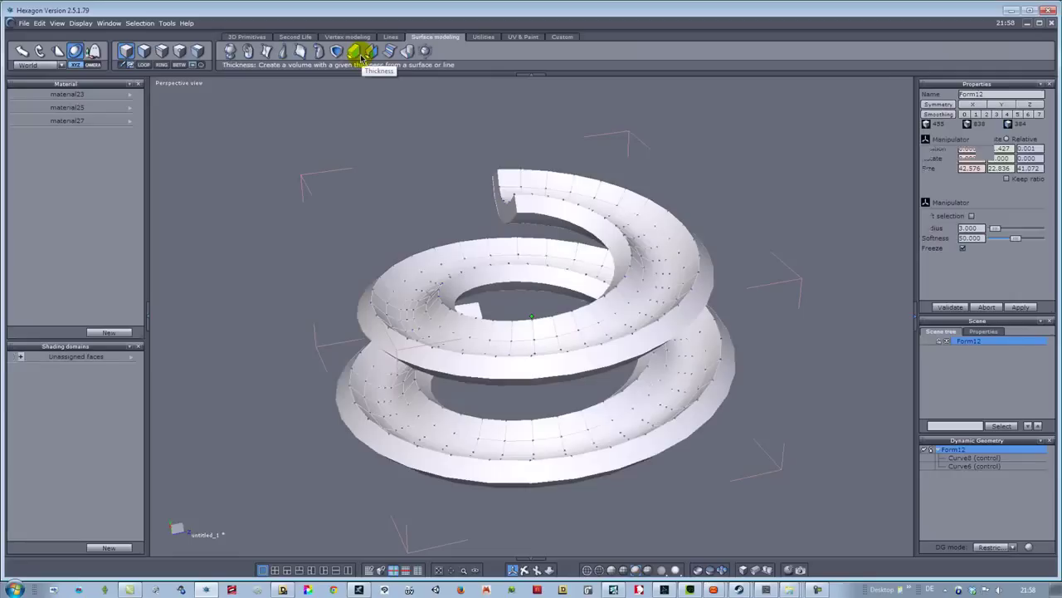
pyautogui.moveTo(988, 174); pyautogui.dragTo(920, 174)
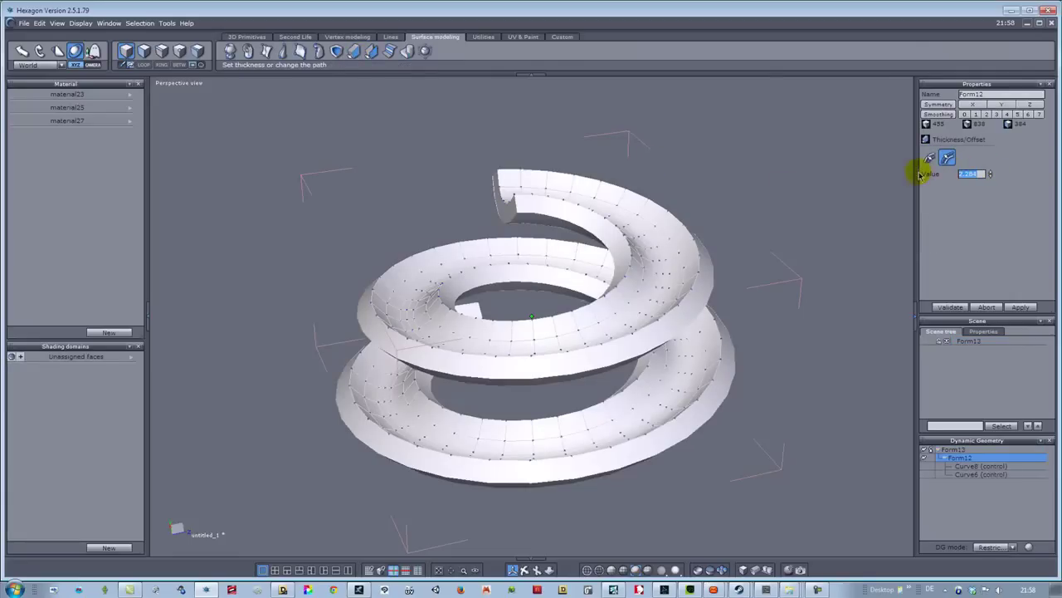
pyautogui.write('0.8')
pyautogui.press('Return')
pyautogui.click(990, 175)
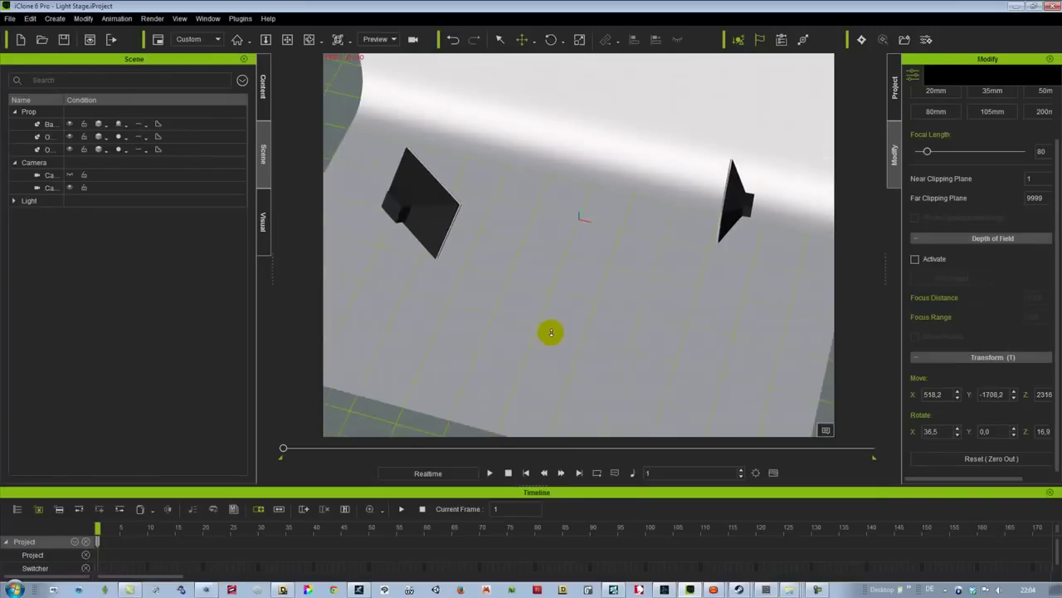
# In iClone, load the custom prop bahn into the Light Stage scene
pyautogui.scroll(-1, 551, 332)
pyautogui.keyDown('alt'); pyautogui.moveTo(557, 330); pyautogui.dragTo(550, 363); pyautogui.keyUp('alt')
pyautogui.keyDown('alt'); pyautogui.moveTo(548, 364); pyautogui.dragTo(498, 232, button='right'); pyautogui.keyUp('alt')
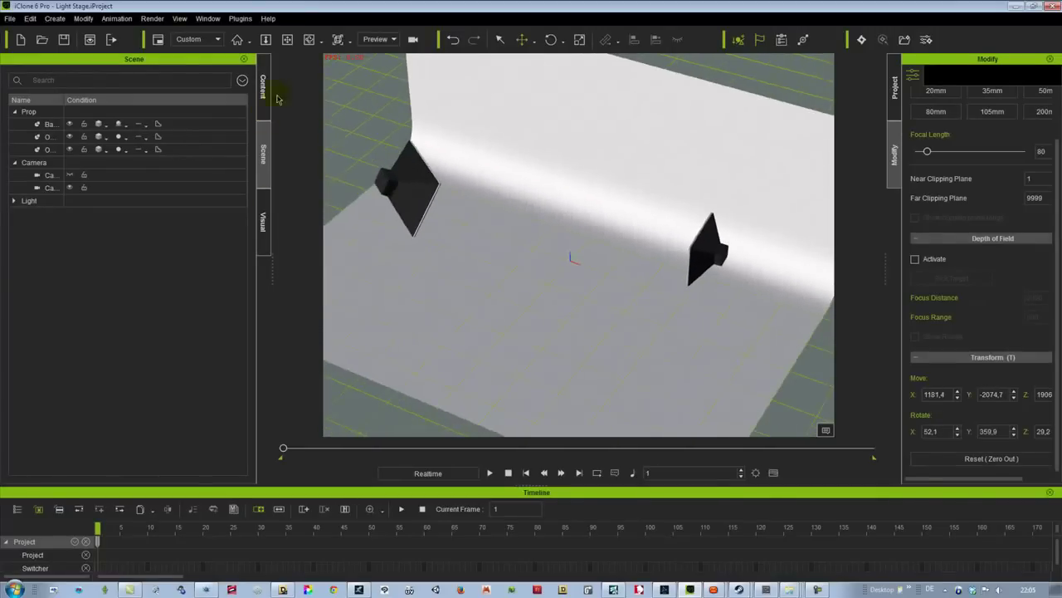
pyautogui.click(264, 88)
pyautogui.doubleClick(158, 184)
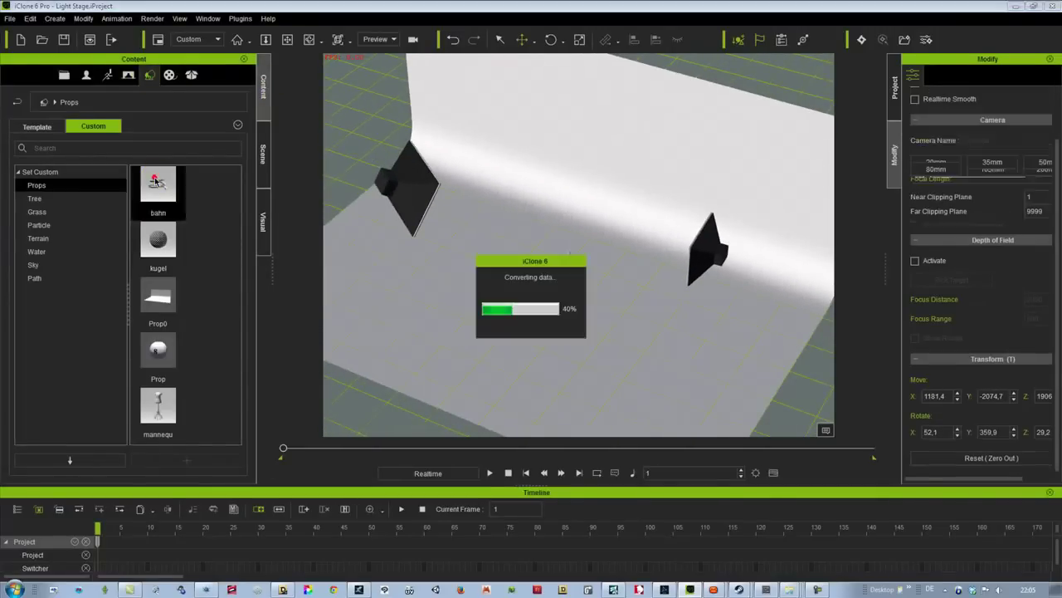
# Scale the bahn prop uniformly to about 916
pyautogui.click(579, 43)
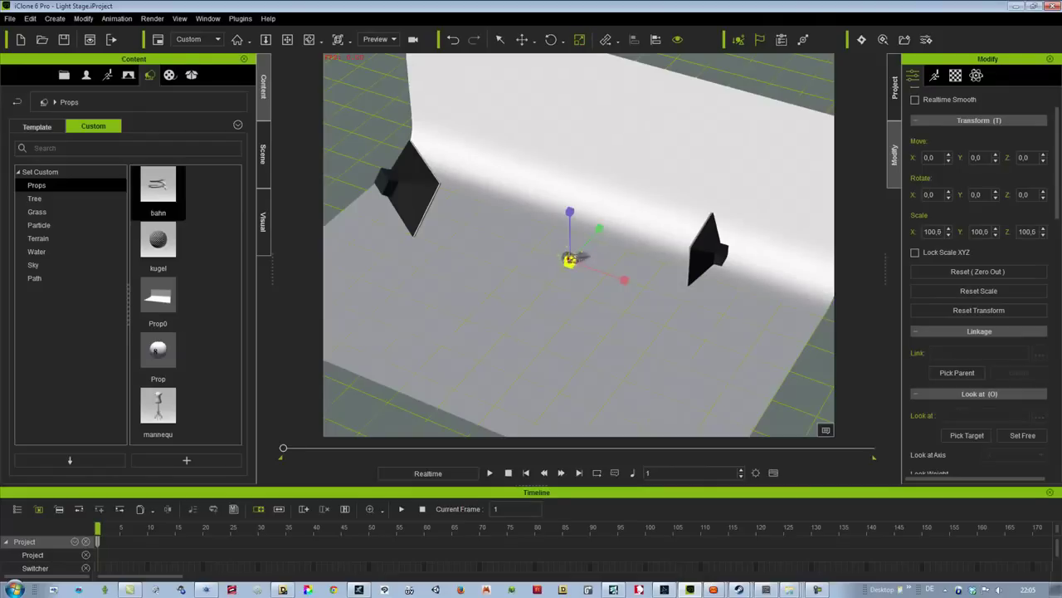
pyautogui.moveTo(572, 258); pyautogui.dragTo(571, 262)
pyautogui.click(478, 67)
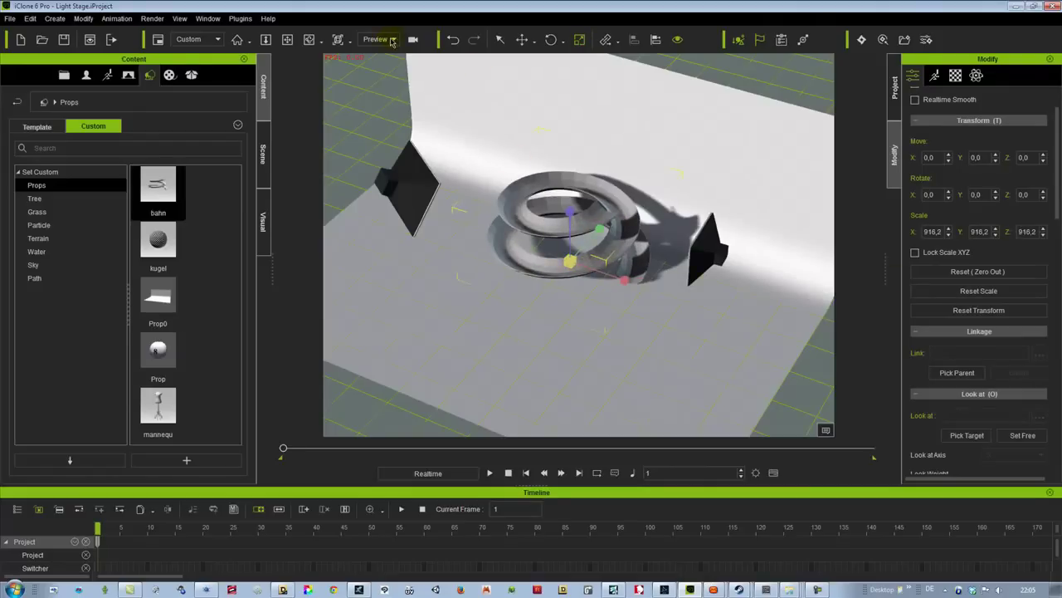
# Switch the viewport to Camera(0) and scale the bahn prop up uniformly to about 1208
pyautogui.click(392, 40)
pyautogui.click(382, 73)
pyautogui.click(393, 41)
pyautogui.click(396, 75)
pyautogui.moveTo(637, 283); pyautogui.dragTo(778, 254)
# Place the bahn prop at about X 8, Y -74.8 with a Y rotation of about 332.5, and scale it uniformly to about 1301
pyautogui.click(522, 40)
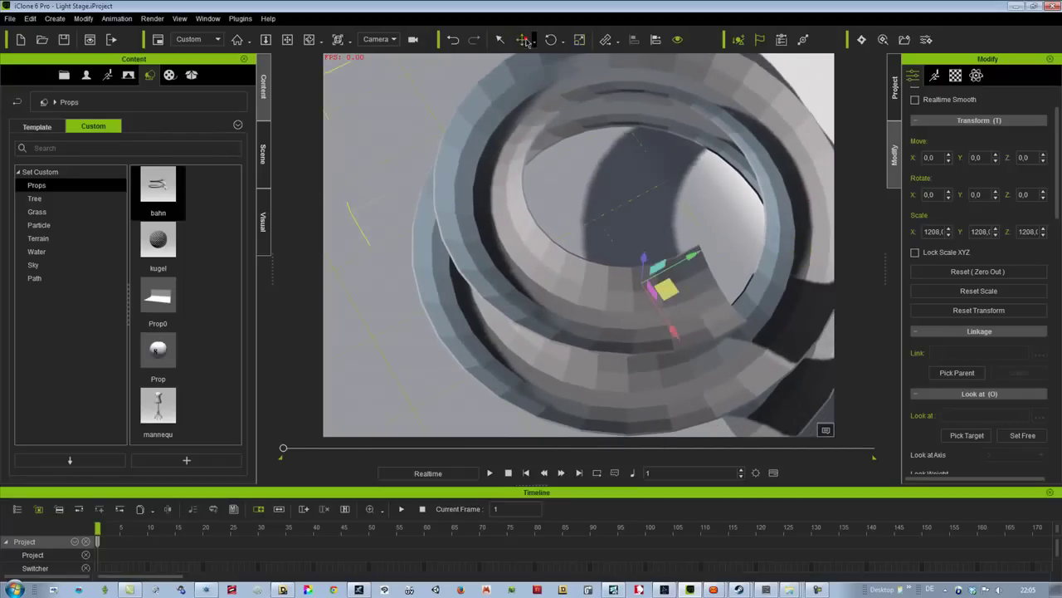
pyautogui.moveTo(693, 254); pyautogui.dragTo(610, 268)
pyautogui.moveTo(605, 371); pyautogui.dragTo(731, 332)
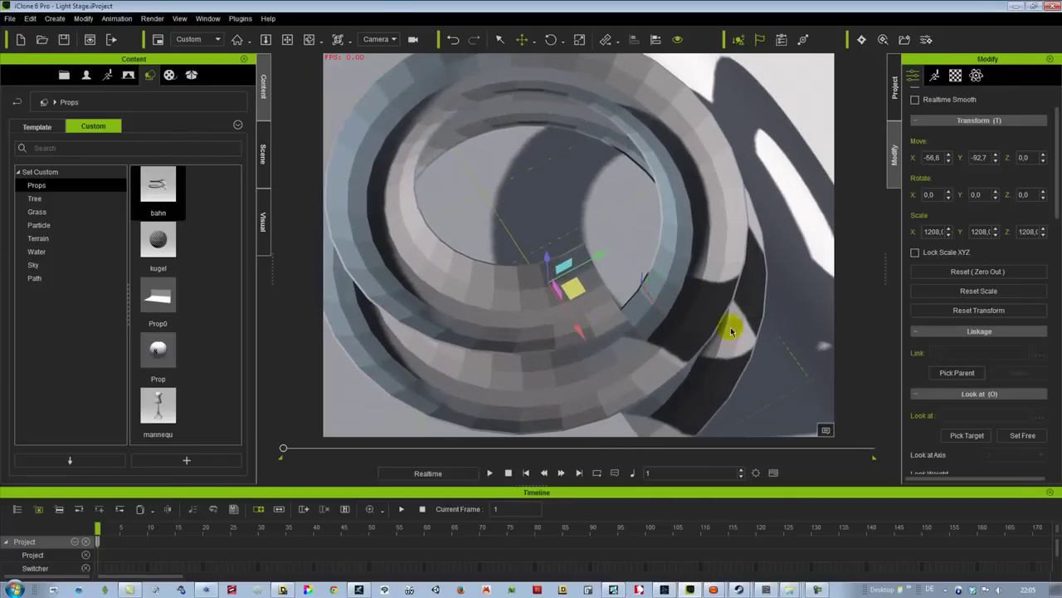
pyautogui.click(548, 42)
pyautogui.moveTo(569, 285); pyautogui.dragTo(639, 199)
pyautogui.click(522, 40)
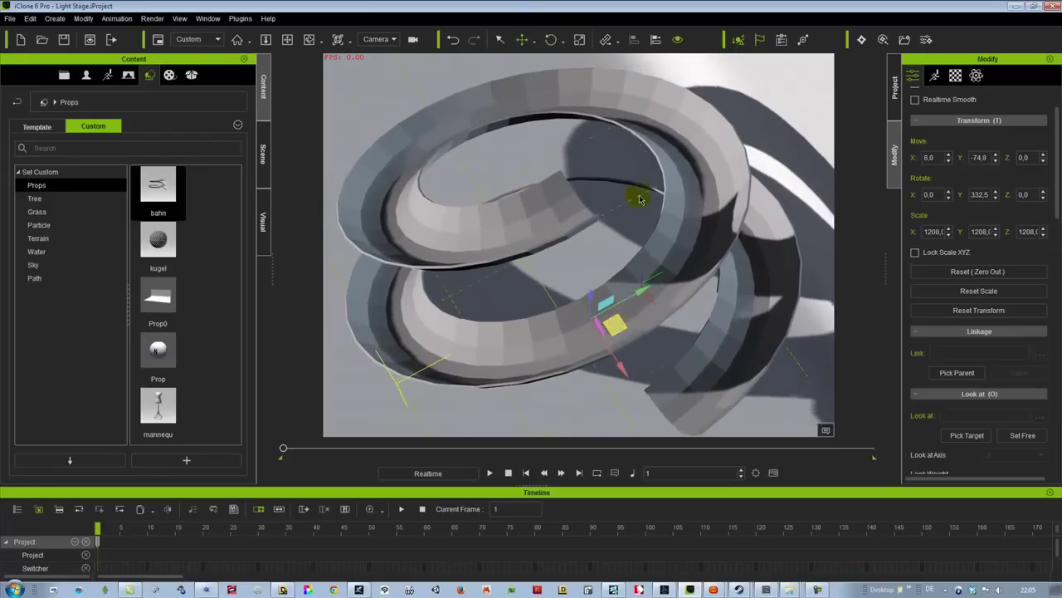
pyautogui.click(578, 41)
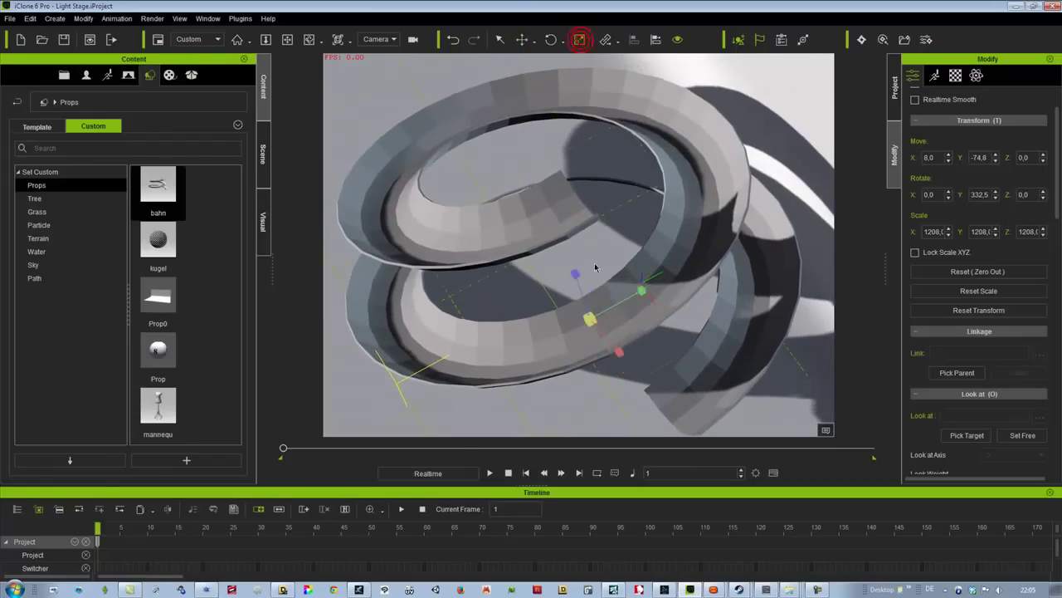
pyautogui.moveTo(589, 317); pyautogui.dragTo(608, 309)
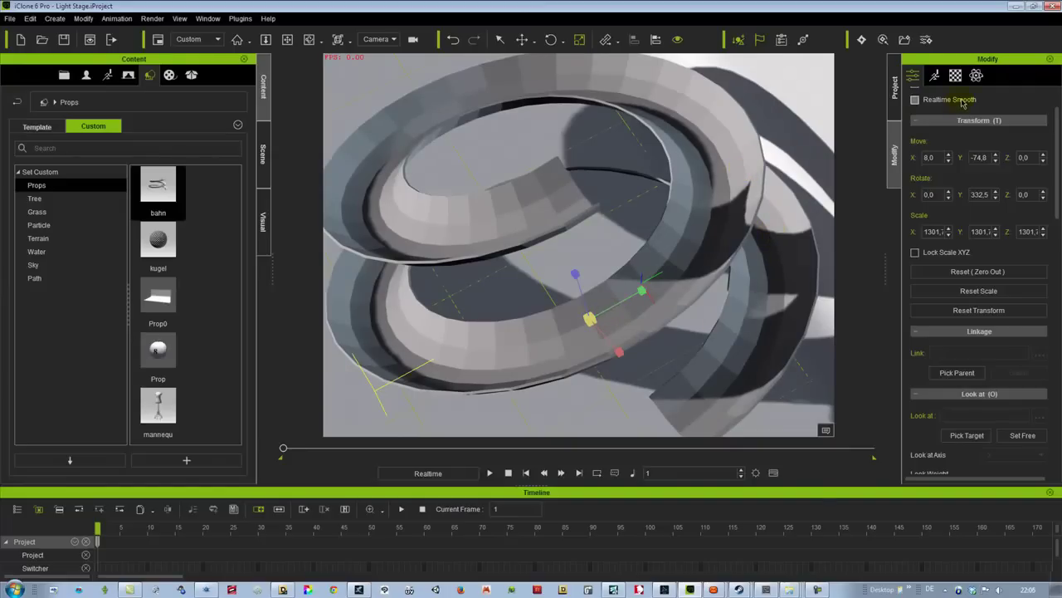
# Set the diffuse colour of the bahn prop's material to bright red from the basic colours
pyautogui.scroll(-6, 950, 216)
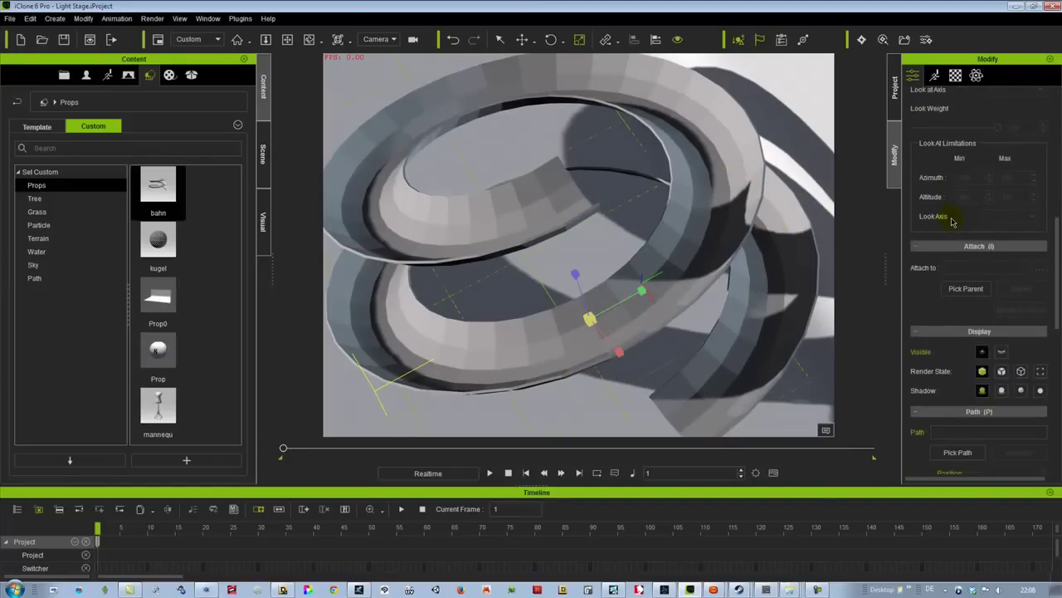
pyautogui.click(956, 75)
pyautogui.scroll(-5, 973, 264)
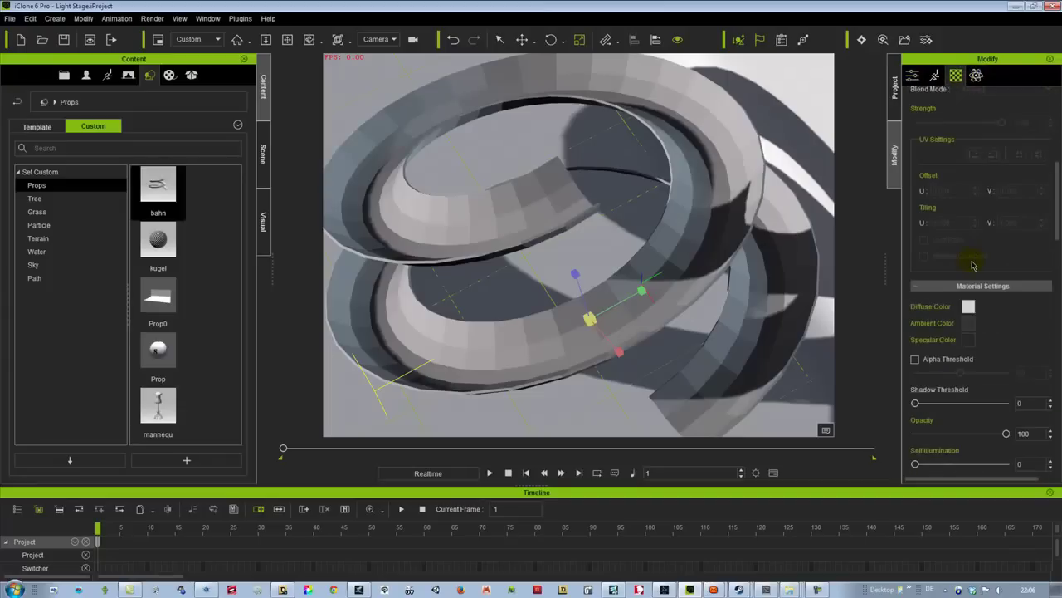
pyautogui.scroll(-4, 976, 332)
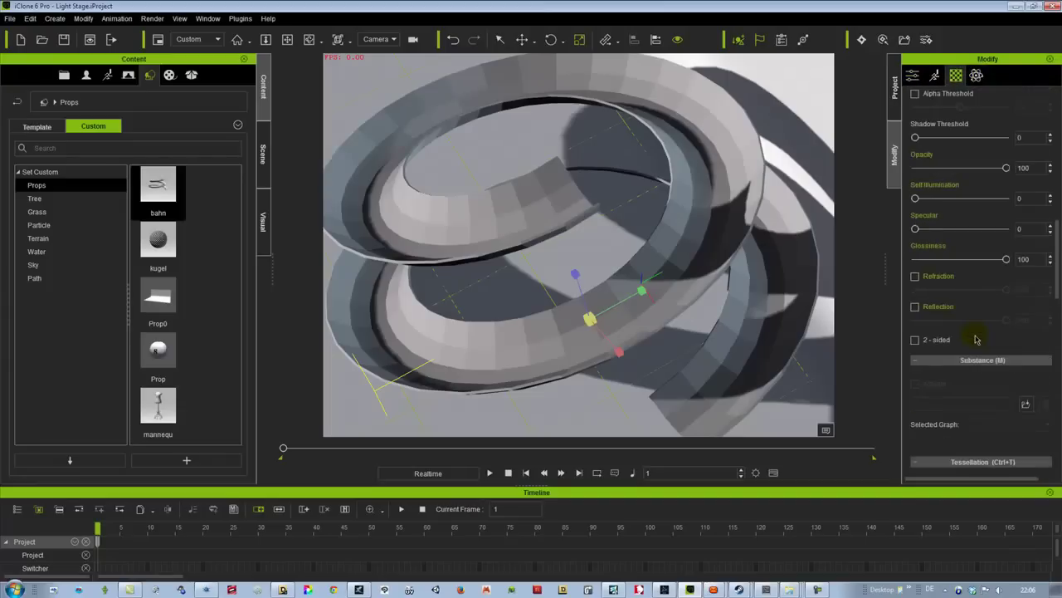
pyautogui.scroll(3, 976, 339)
pyautogui.click(968, 206)
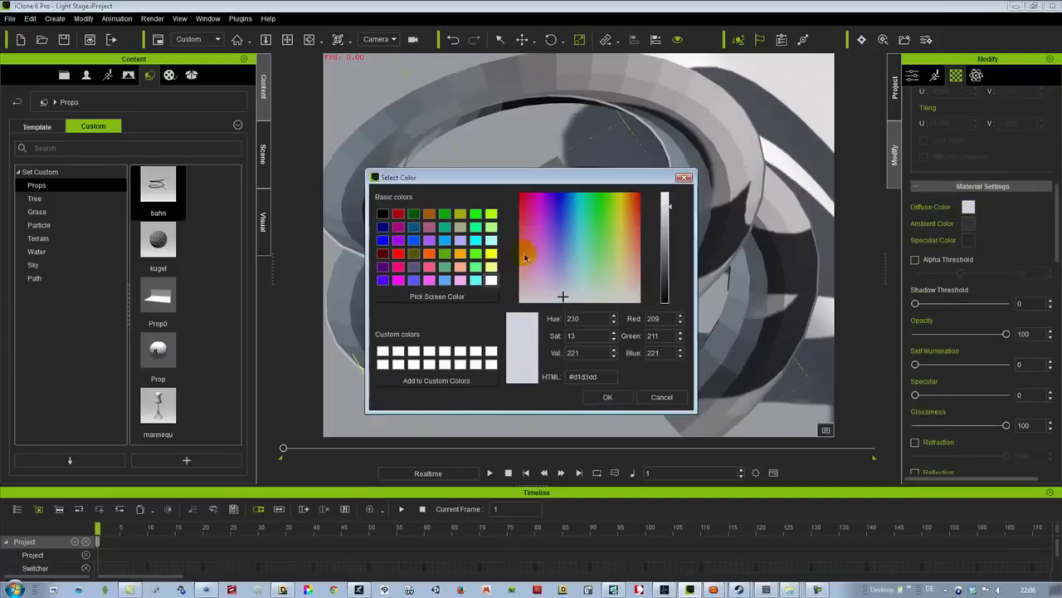
pyautogui.click(397, 255)
pyautogui.click(612, 395)
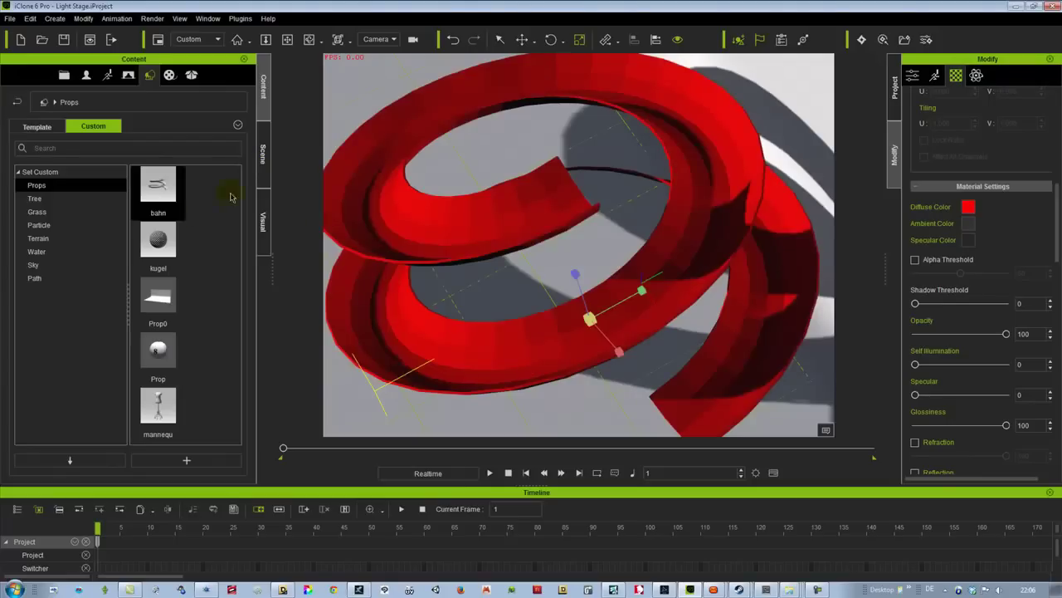
# Load the custom prop kugel into the scene and switch the viewport to Preview
pyautogui.moveTo(160, 242); pyautogui.dragTo(610, 336)
pyautogui.click(397, 39)
pyautogui.click(394, 53)
pyautogui.moveTo(657, 314)
pyautogui.mouseDown(button='middle')
pyautogui.moveTo(666, 333)
pyautogui.moveTo(652, 326)
pyautogui.mouseUp(button='middle')
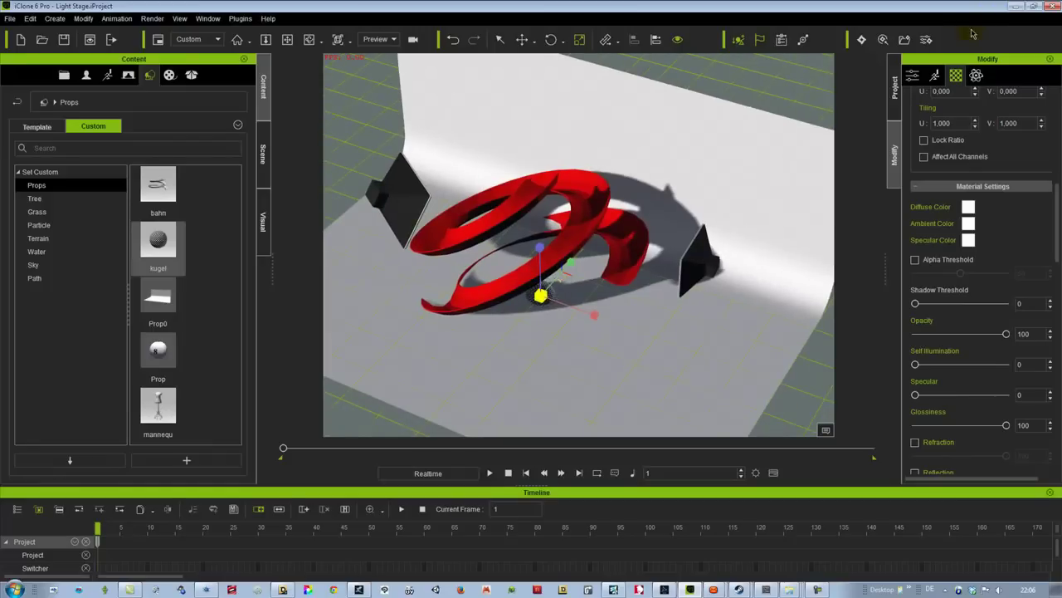
# Move the kugel ball into the groove at the lower end of the red spiral track
pyautogui.moveTo(540, 247); pyautogui.dragTo(539, 204)
pyautogui.moveTo(597, 272); pyautogui.dragTo(679, 294)
pyautogui.moveTo(644, 252); pyautogui.dragTo(649, 246)
pyautogui.press('Home')
pyautogui.moveTo(686, 310); pyautogui.dragTo(606, 410, button='right')
pyautogui.moveTo(579, 188); pyautogui.dragTo(576, 131)
pyautogui.moveTo(684, 177); pyautogui.dragTo(856, 264, button='right')
pyautogui.moveTo(600, 175); pyautogui.dragTo(574, 184)
pyautogui.moveTo(741, 243); pyautogui.dragTo(709, 274, button='right')
# Switch the viewport to Camera(0), undo the unwanted camera shift and lock that camera in the scene list
pyautogui.click(390, 40)
pyautogui.click(391, 73)
pyautogui.moveTo(744, 402); pyautogui.dragTo(840, 124, button='right')
pyautogui.click(452, 39)
pyautogui.click(262, 153)
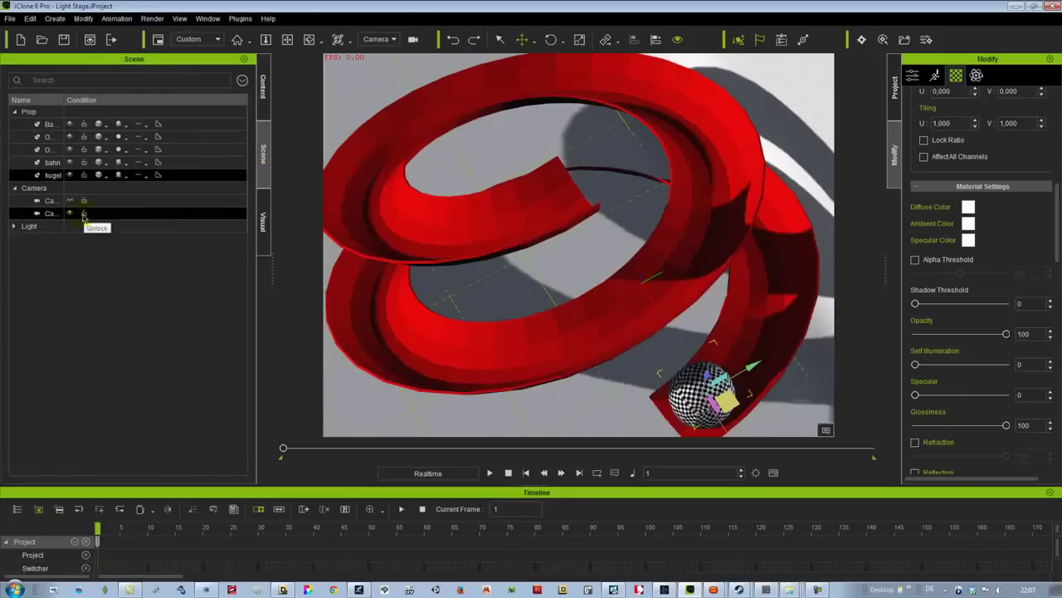
pyautogui.moveTo(65, 100); pyautogui.dragTo(107, 100)
pyautogui.click(127, 213)
# Return to the Preview view and open the material settings of the kugel ball on the track
pyautogui.click(389, 39)
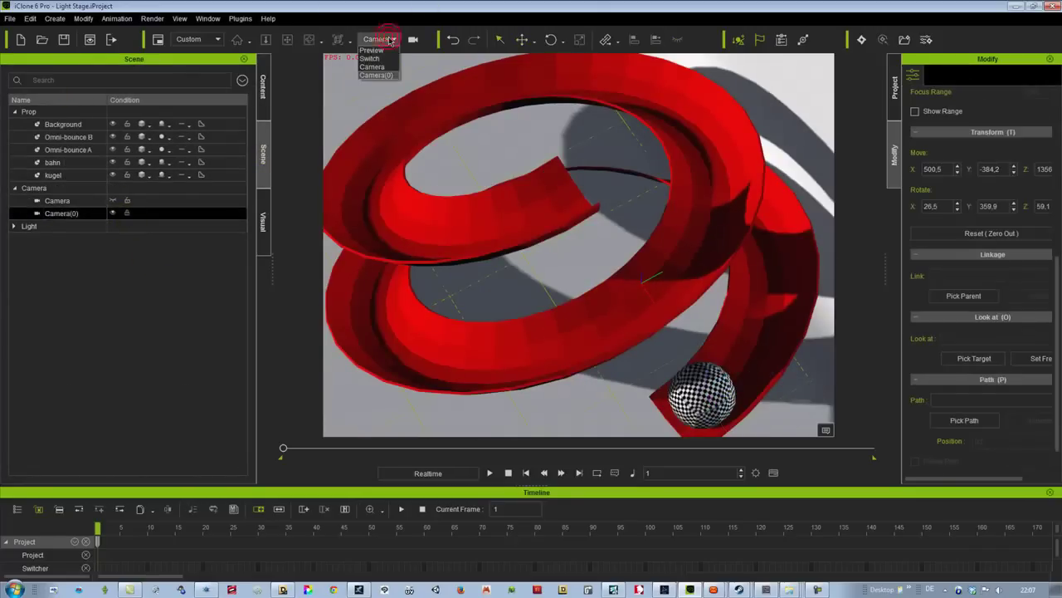
pyautogui.click(380, 51)
pyautogui.click(58, 200)
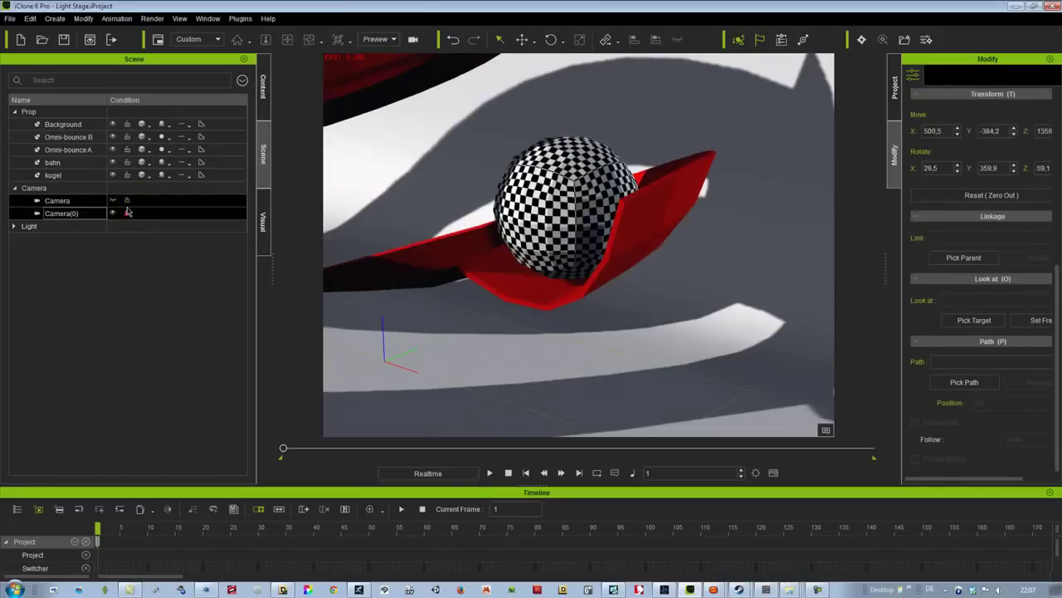
pyautogui.moveTo(791, 220); pyautogui.dragTo(792, 220, button='middle')
pyautogui.click(597, 308)
pyautogui.moveTo(614, 324); pyautogui.dragTo(695, 421, button='right')
pyautogui.moveTo(695, 421); pyautogui.dragTo(659, 333)
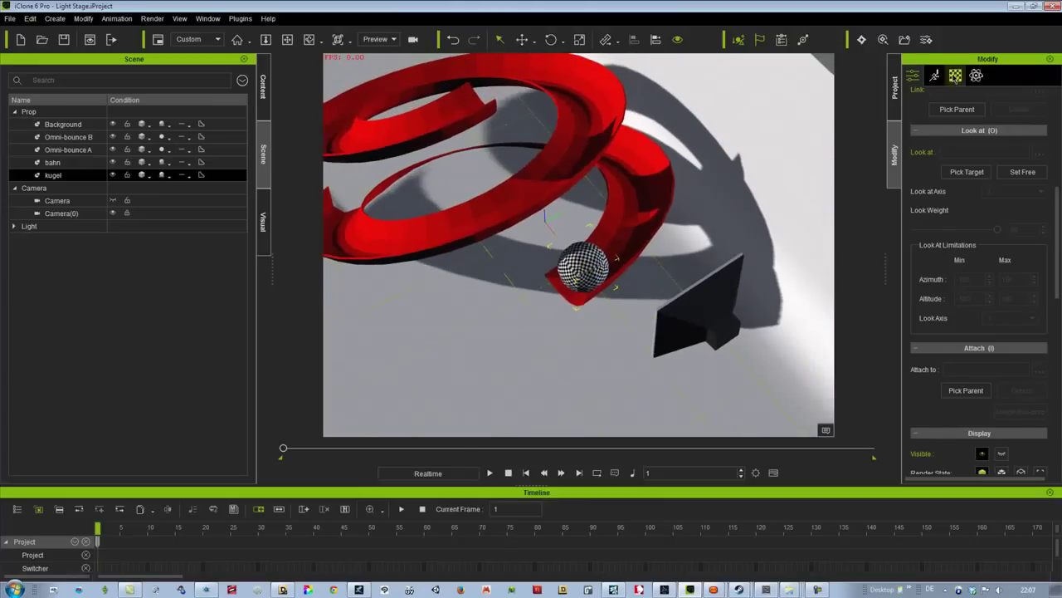
pyautogui.click(956, 76)
pyautogui.click(1005, 382)
pyautogui.scroll(-2, 565, 215)
# Create 7 copies of the selected kugel ball with Multi-Duplicate
pyautogui.click(30, 18)
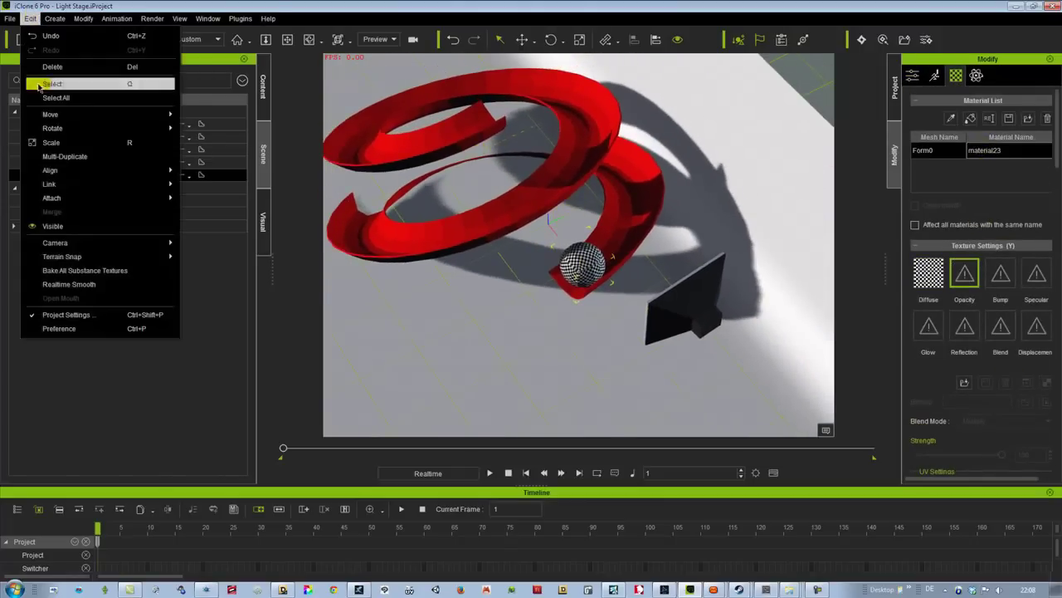
pyautogui.click(47, 156)
pyautogui.click(221, 147)
pyautogui.click(221, 146)
pyautogui.click(220, 146)
pyautogui.click(221, 147)
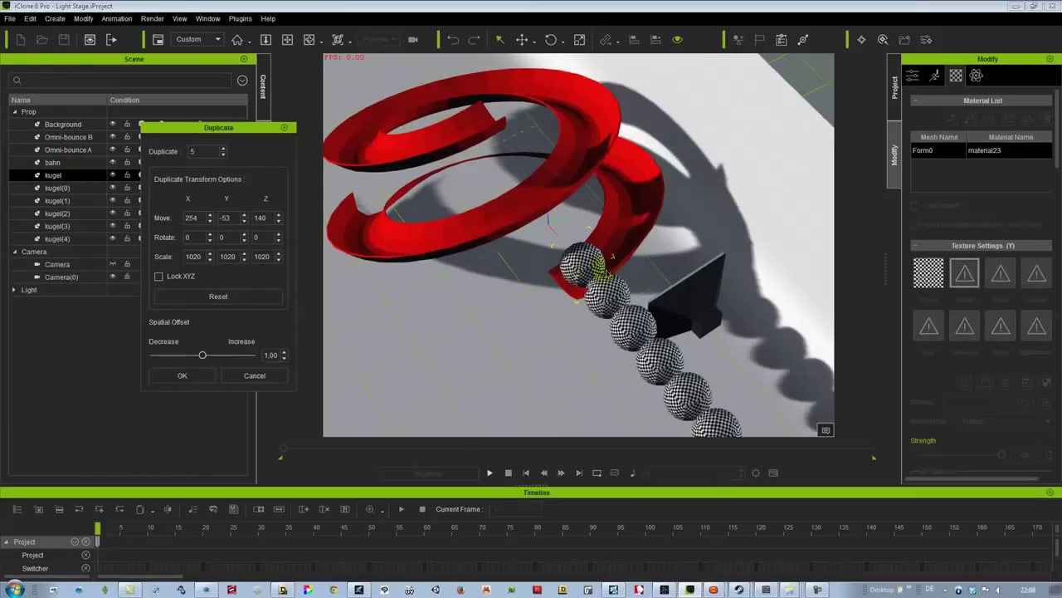
pyautogui.click(222, 149)
pyautogui.moveTo(390, 178); pyautogui.dragTo(548, 205, button='right')
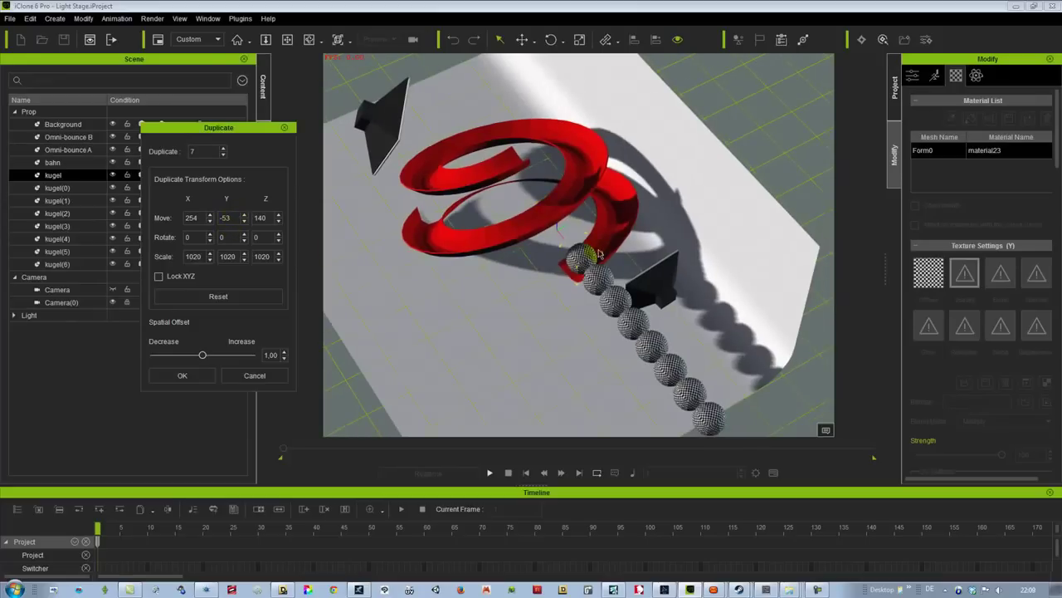
pyautogui.click(196, 371)
# Move the copies kugel(0), kugel(1) and kugel(2) from the row over to different parts of the spiral track
pyautogui.click(603, 279)
pyautogui.click(522, 39)
pyautogui.moveTo(623, 285); pyautogui.dragTo(639, 201)
pyautogui.click(624, 308)
pyautogui.moveTo(639, 307); pyautogui.dragTo(575, 196)
pyautogui.click(637, 324)
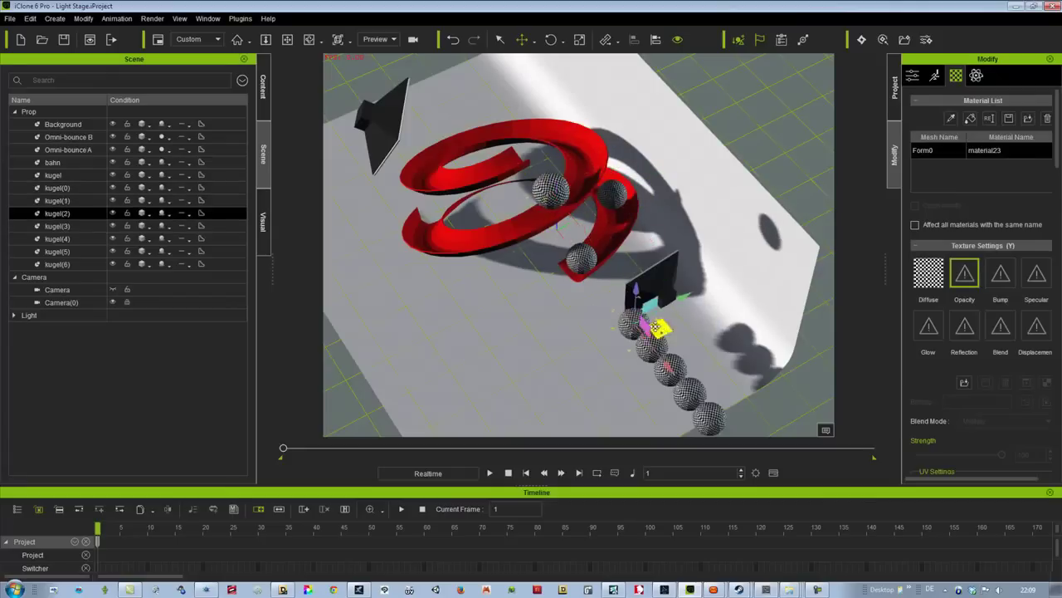
pyautogui.moveTo(655, 327); pyautogui.dragTo(519, 177)
# Move the remaining copies kugel(3) to kugel(6) from the row over to the spiral track
pyautogui.click(666, 350)
pyautogui.moveTo(672, 350); pyautogui.dragTo(473, 242)
pyautogui.click(671, 371)
pyautogui.moveTo(692, 373); pyautogui.dragTo(531, 169)
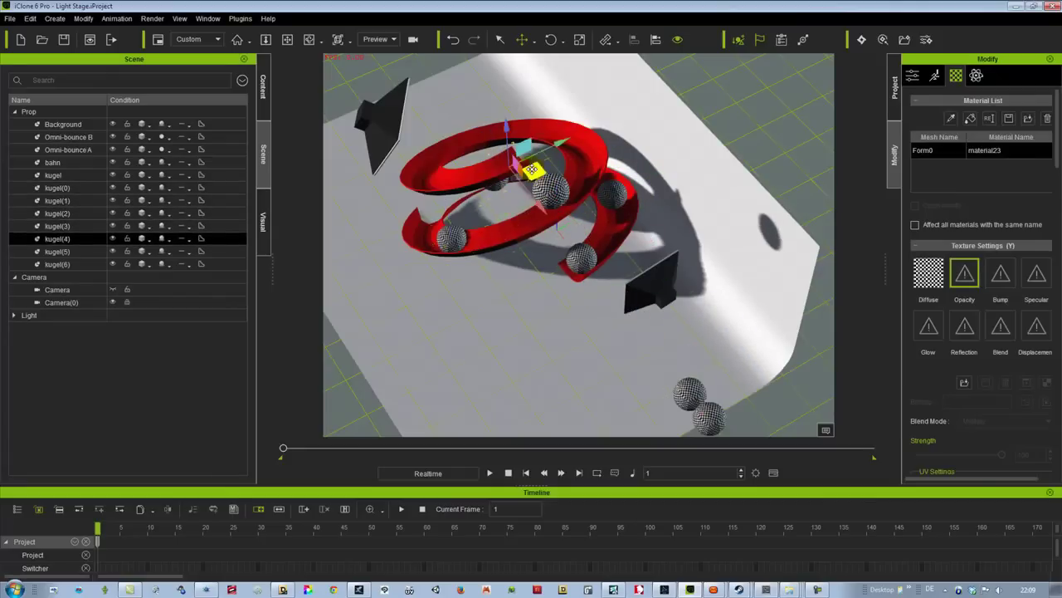
pyautogui.click(689, 395)
pyautogui.moveTo(689, 394); pyautogui.dragTo(473, 129)
pyautogui.click(707, 415)
pyautogui.moveTo(707, 415); pyautogui.dragTo(522, 172)
# Raise kugel(6) and position it in the groove at the upper end of the spiral track
pyautogui.press('Home')
pyautogui.scroll(-5, 581, 224)
pyautogui.moveTo(556, 203); pyautogui.dragTo(577, 208, button='right')
pyautogui.moveTo(580, 186); pyautogui.dragTo(591, 100)
pyautogui.moveTo(597, 99); pyautogui.dragTo(714, 56, button='right')
pyautogui.moveTo(736, 107); pyautogui.dragTo(664, 299, button='middle')
pyautogui.moveTo(539, 320); pyautogui.dragTo(634, 203)
pyautogui.moveTo(635, 203); pyautogui.dragTo(736, 218, button='right')
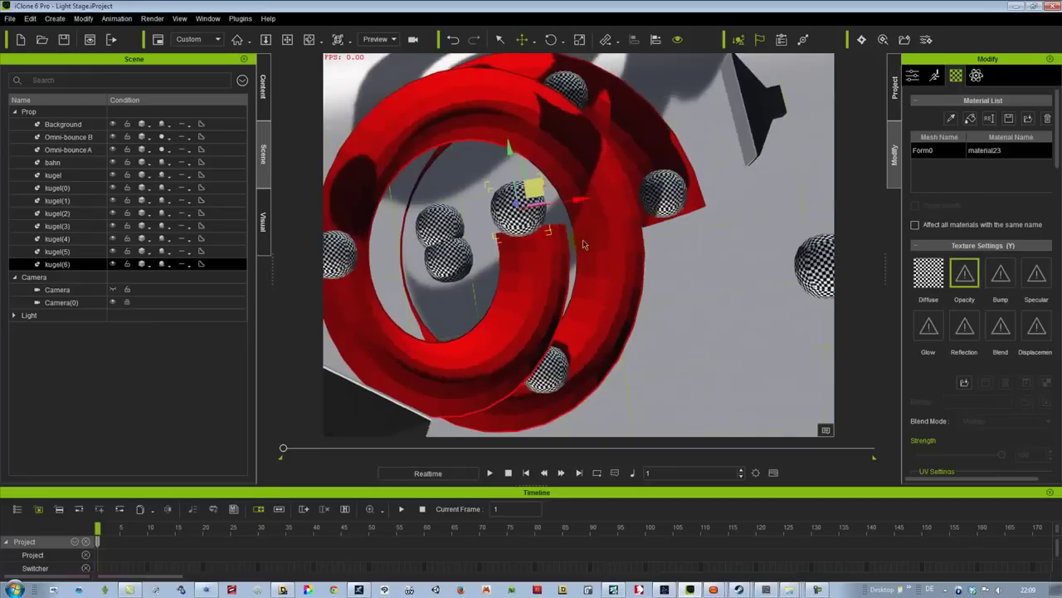
pyautogui.moveTo(535, 207); pyautogui.dragTo(585, 252, button='right')
pyautogui.scroll(-1, 723, 280)
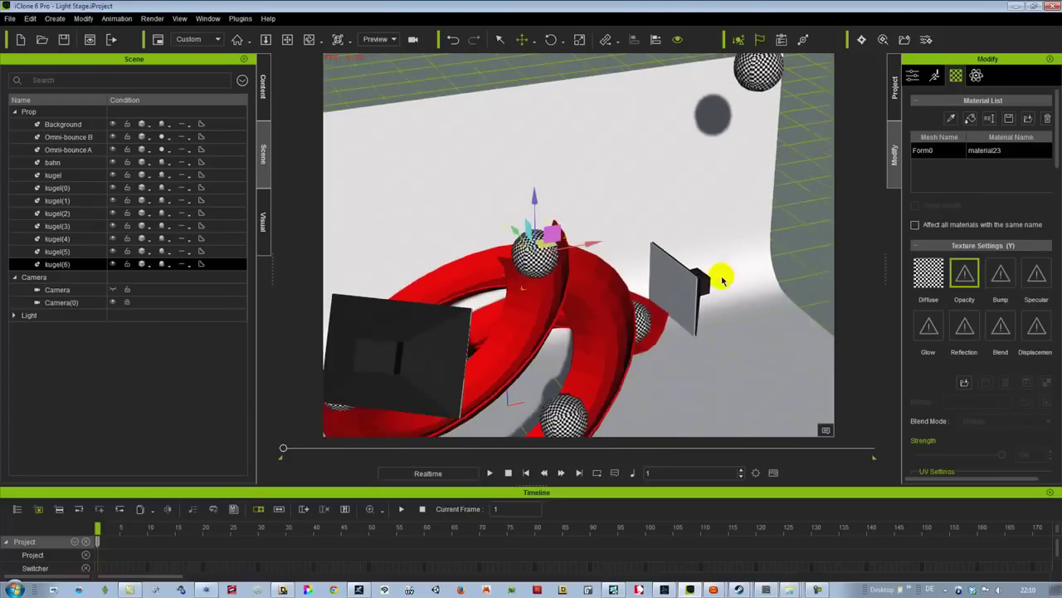
pyautogui.moveTo(723, 280); pyautogui.dragTo(510, 443, button='right')
# Reposition another of the copied balls along the groove of the spiral track
pyautogui.click(399, 325)
pyautogui.press('Home')
pyautogui.moveTo(538, 240); pyautogui.dragTo(696, 200, button='right')
pyautogui.moveTo(572, 200); pyautogui.dragTo(739, 377, button='right')
pyautogui.moveTo(575, 301); pyautogui.dragTo(625, 291)
pyautogui.moveTo(626, 291); pyautogui.dragTo(623, 261, button='right')
# Move kugel(4) away from the overlapping ball in the centre of the spiral and onto the red track
pyautogui.click(644, 171)
pyautogui.moveTo(646, 172); pyautogui.dragTo(516, 249, button='right')
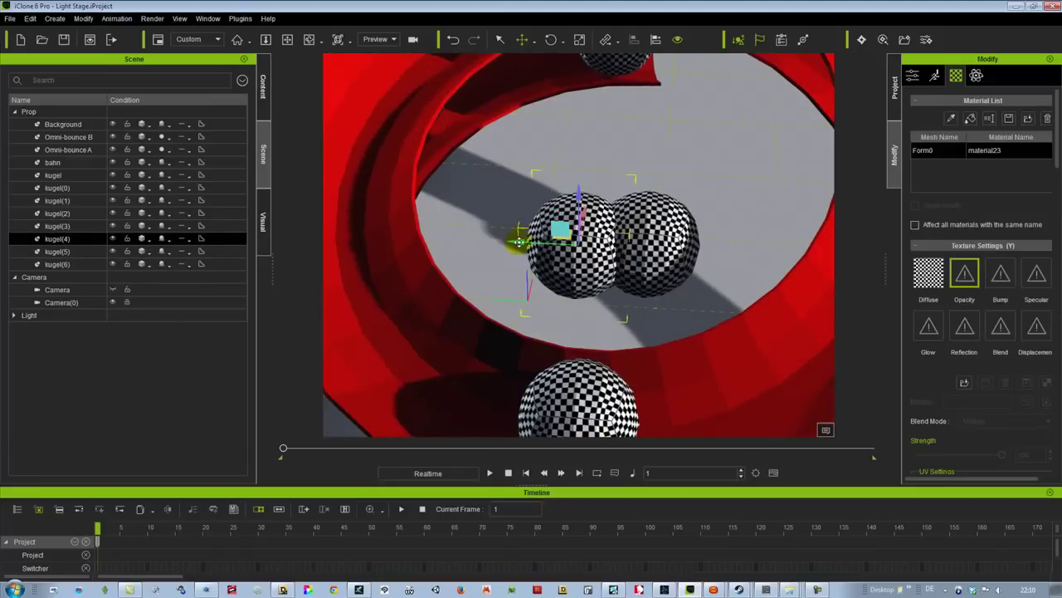
pyautogui.moveTo(519, 242); pyautogui.dragTo(320, 233)
pyautogui.scroll(-3, 390, 232)
pyautogui.moveTo(390, 232); pyautogui.dragTo(422, 181, button='right')
pyautogui.moveTo(422, 181); pyautogui.dragTo(423, 177)
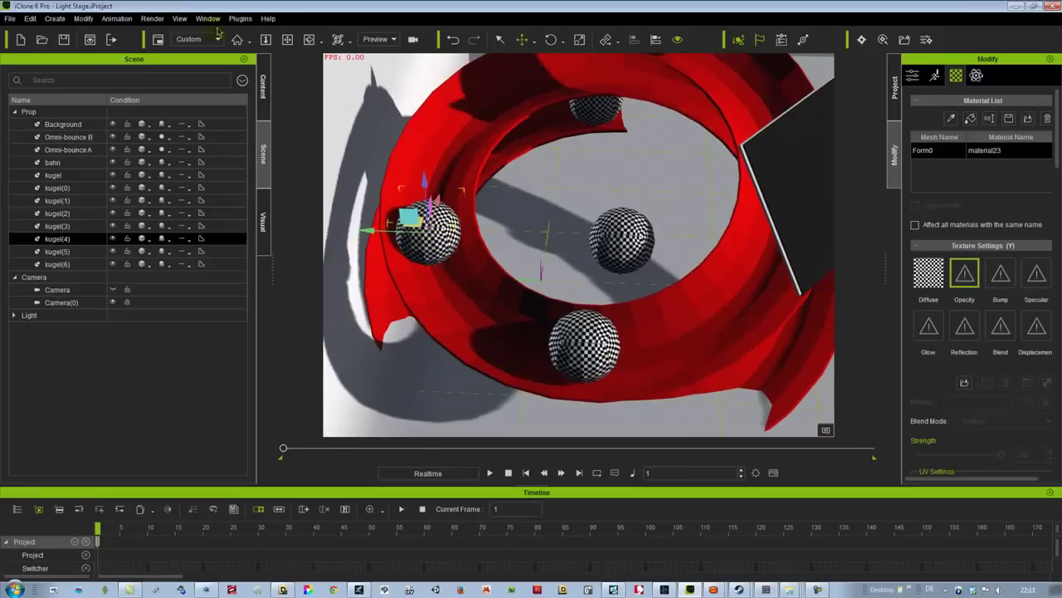
# Raise kugel(4) and fine-tune its position so it rests in the track's groove
pyautogui.click(237, 39)
pyautogui.moveTo(578, 181); pyautogui.dragTo(579, 118)
pyautogui.moveTo(579, 117); pyautogui.dragTo(872, 354, button='right')
pyautogui.moveTo(508, 184); pyautogui.dragTo(501, 183)
pyautogui.click(815, 590)
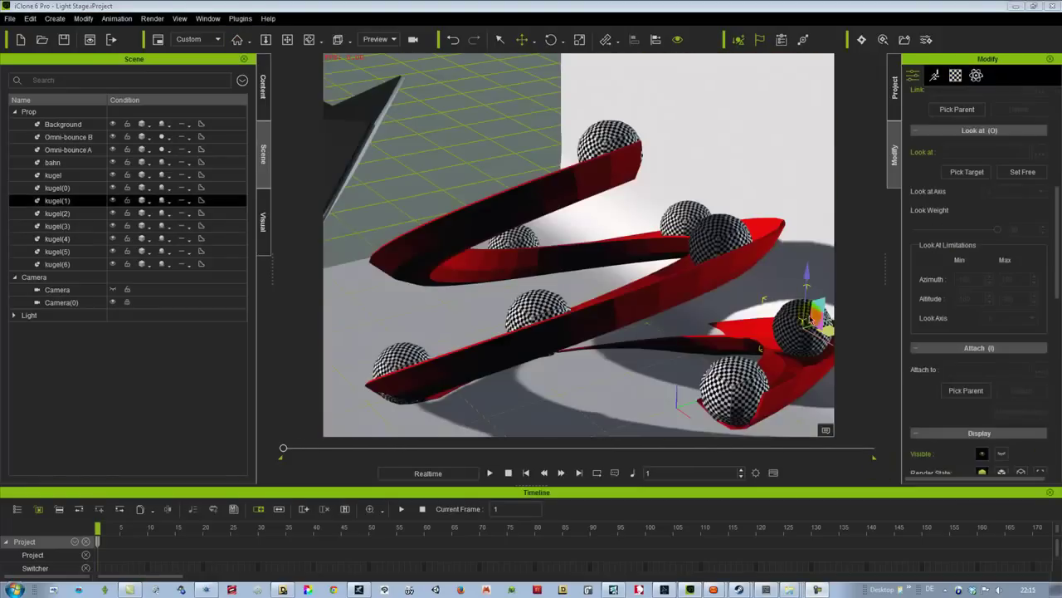
# Nudge kugel(1) in the track's groove and check the seating of the other balls from several angles
pyautogui.moveTo(812, 320); pyautogui.dragTo(809, 323)
pyautogui.moveTo(809, 323); pyautogui.dragTo(683, 308, button='right')
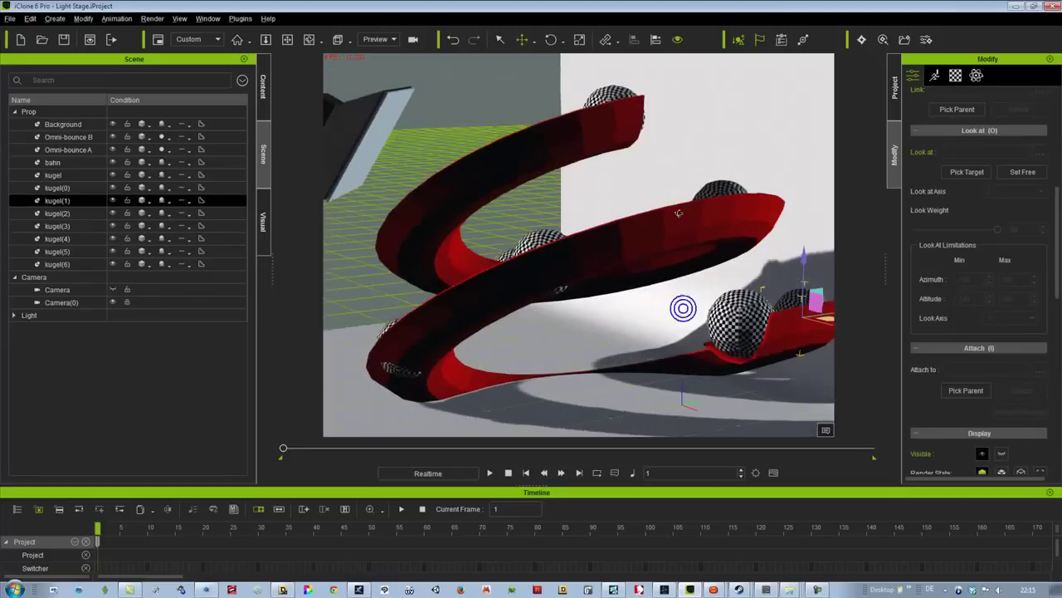
pyautogui.click(413, 332)
pyautogui.moveTo(457, 293); pyautogui.dragTo(489, 294, button='right')
pyautogui.click(550, 249)
pyautogui.click(554, 238)
pyautogui.moveTo(560, 238); pyautogui.dragTo(238, 230, button='right')
pyautogui.moveTo(539, 249); pyautogui.dragTo(792, 349, button='right')
# Switch the viewport to Camera(0) and set the render output size to 1000 x 700
pyautogui.click(388, 39)
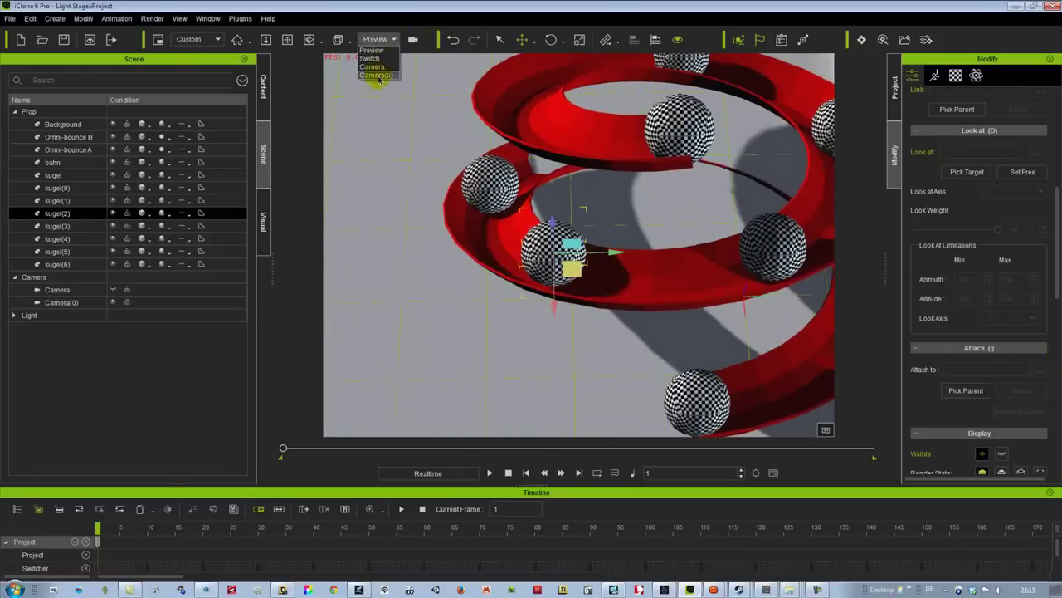
pyautogui.click(378, 69)
pyautogui.click(152, 18)
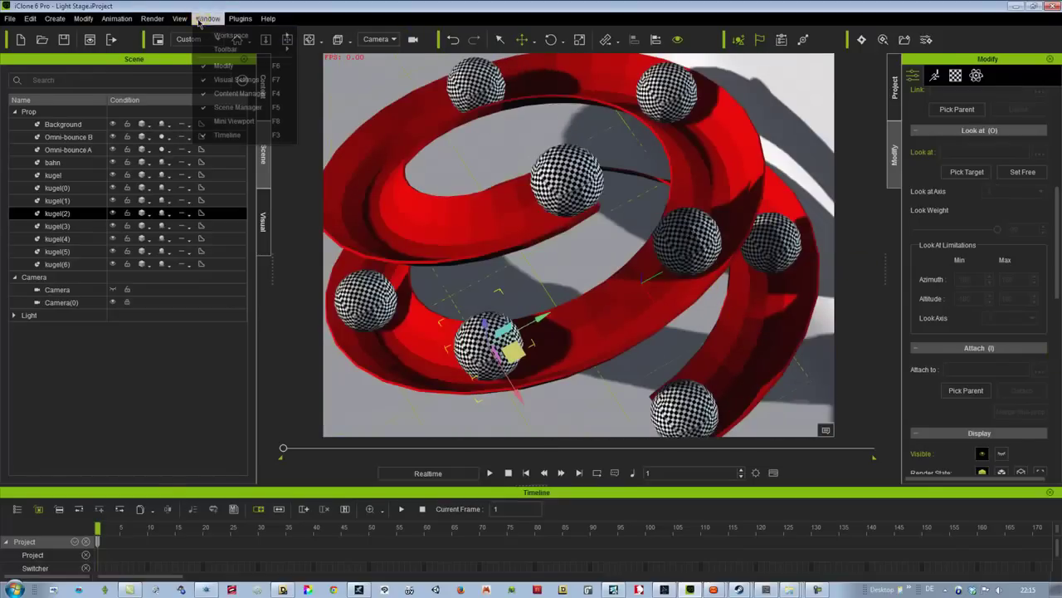
pyautogui.click(183, 51)
pyautogui.doubleClick(402, 354)
pyautogui.write('1000')
pyautogui.click(471, 354)
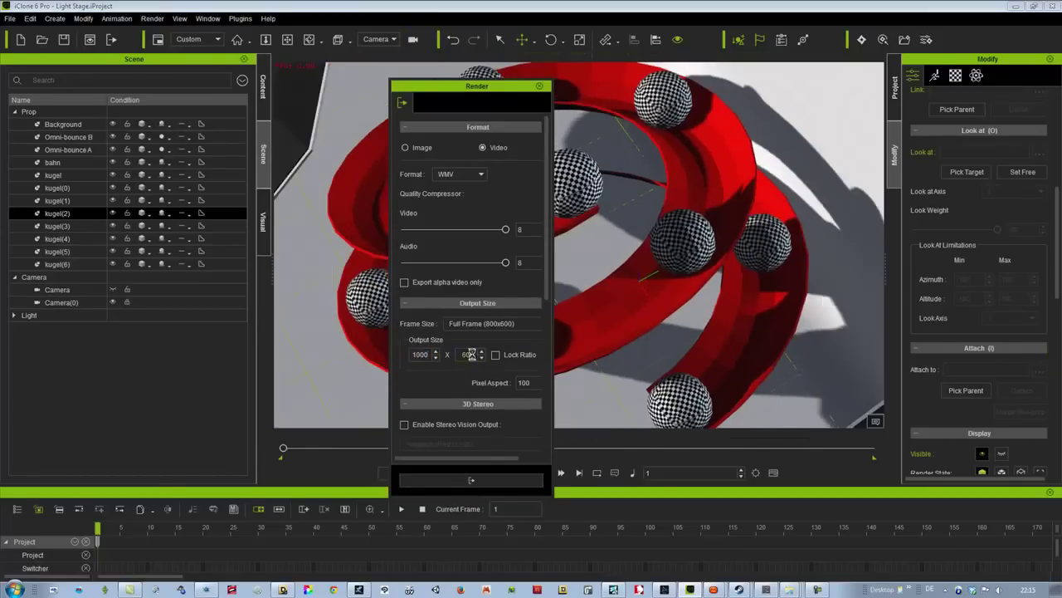
pyautogui.write('700')
pyautogui.press('Return')
pyautogui.click(596, 422)
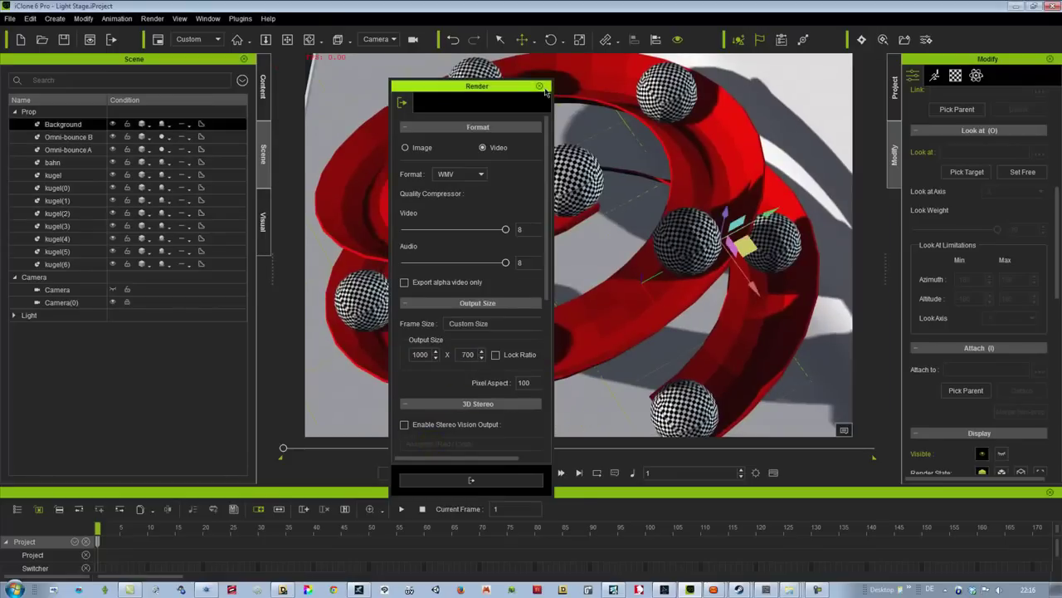
pyautogui.click(539, 86)
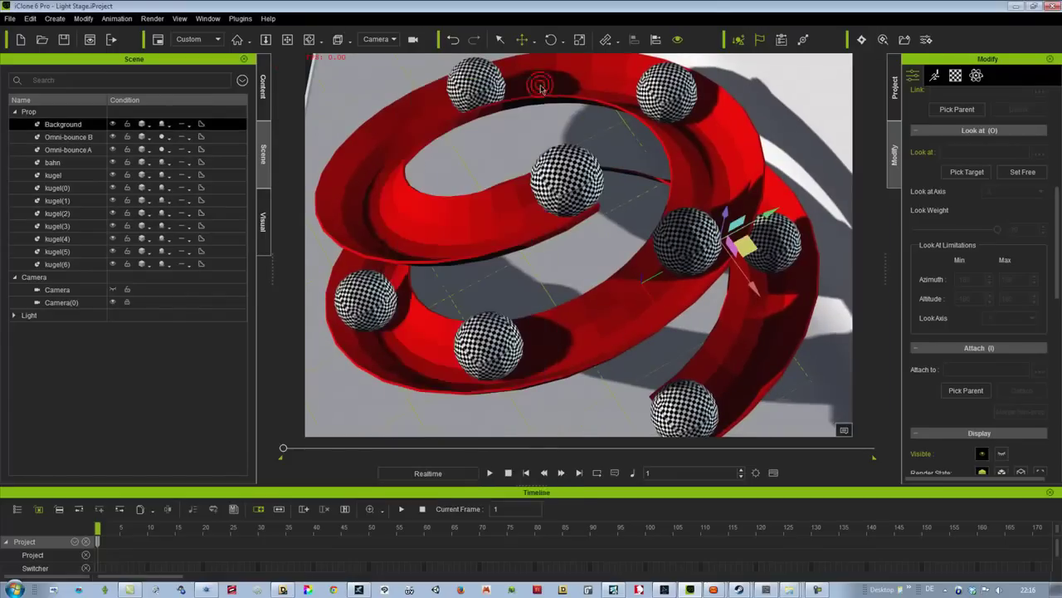
pyautogui.click(267, 39)
pyautogui.click(75, 302)
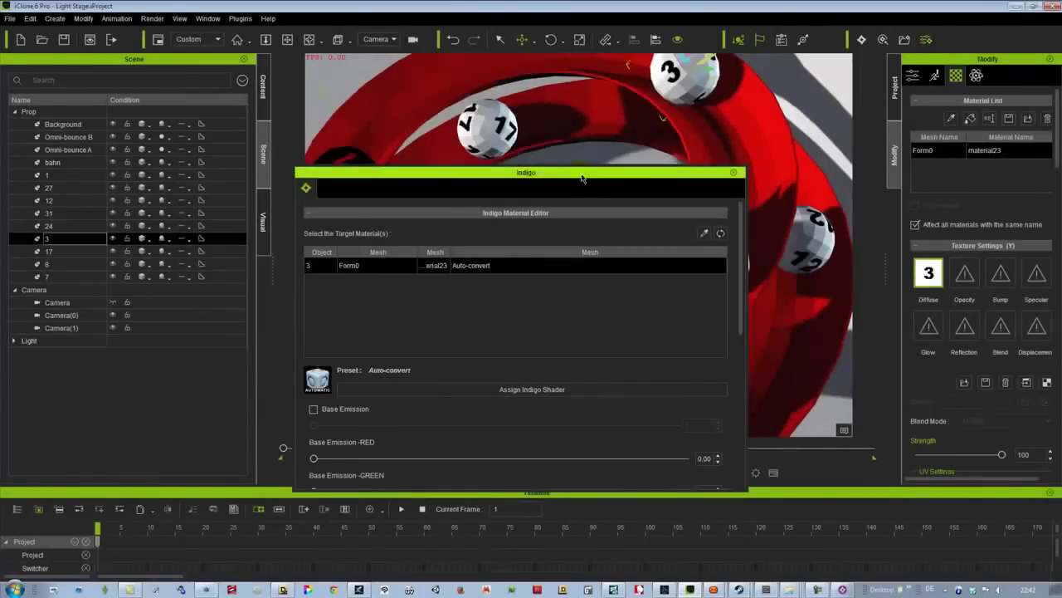
# Load the IGM material file 1 from the Lotto folder onto ball 1 in the Indigo Material Editor
pyautogui.moveTo(584, 178); pyautogui.dragTo(506, 79)
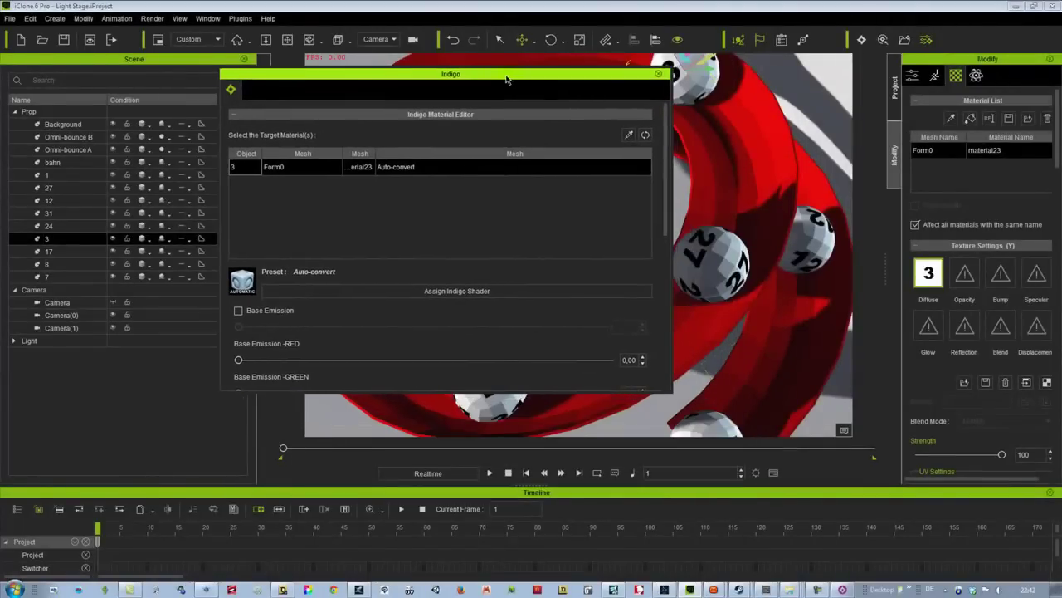
pyautogui.click(49, 176)
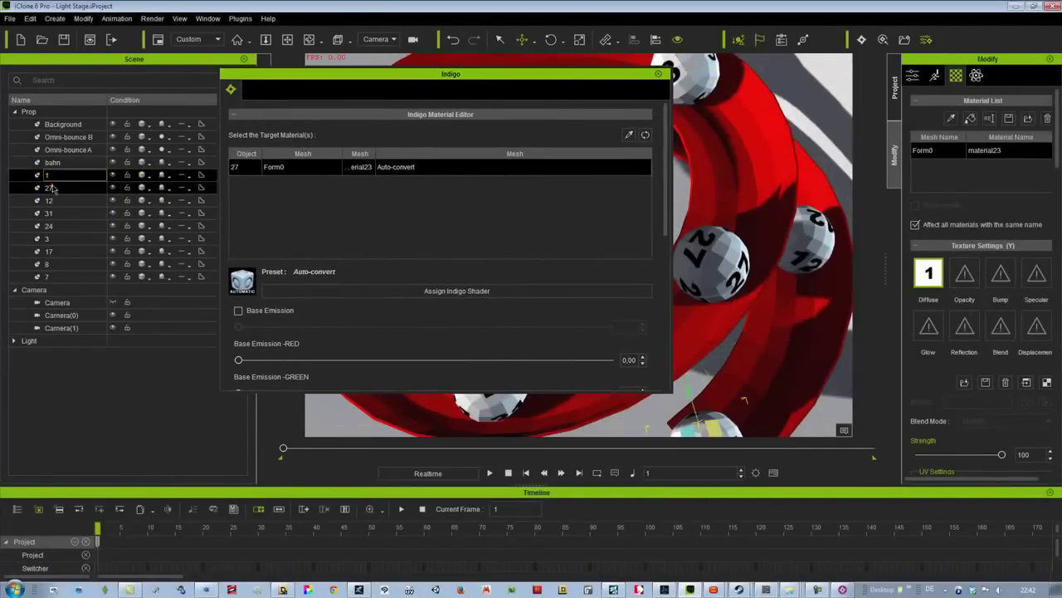
pyautogui.click(50, 188)
pyautogui.click(49, 200)
pyautogui.click(47, 175)
pyautogui.moveTo(456, 70); pyautogui.dragTo(485, 106)
pyautogui.click(274, 208)
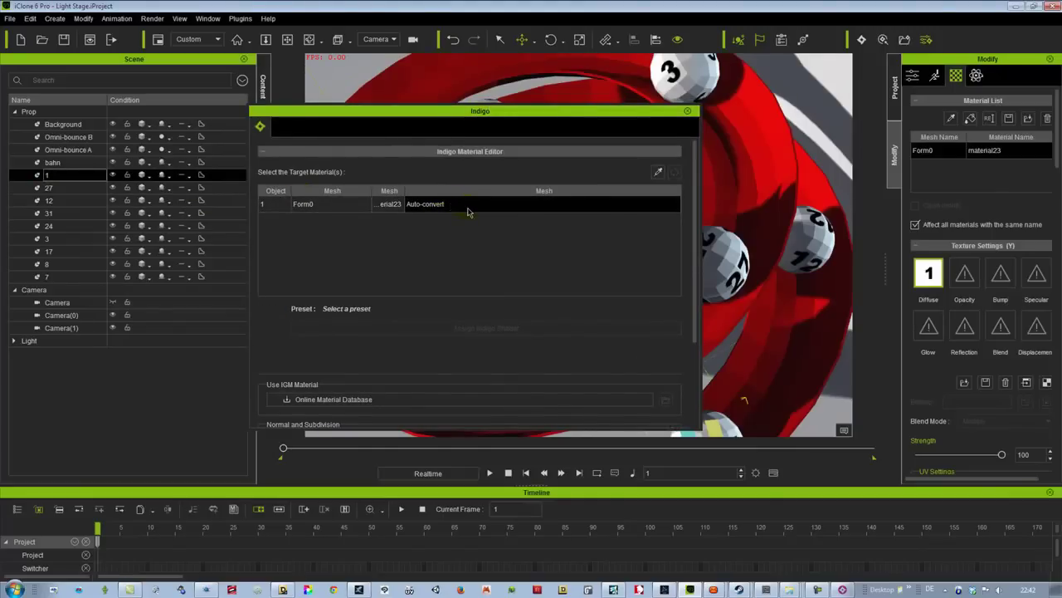
pyautogui.moveTo(695, 220); pyautogui.dragTo(659, 273)
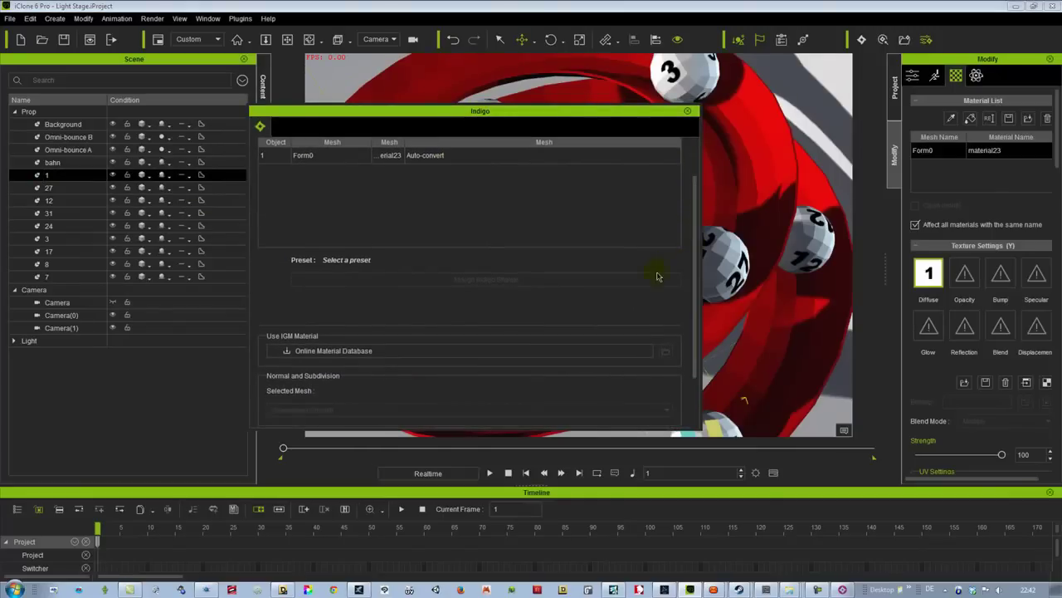
pyautogui.click(426, 160)
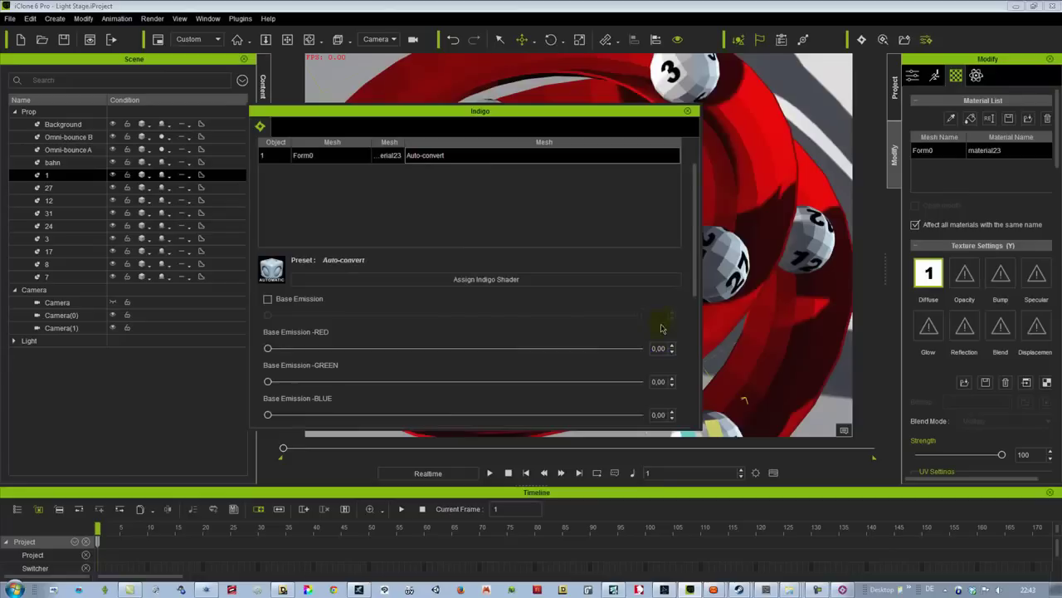
pyautogui.scroll(-5, 703, 291)
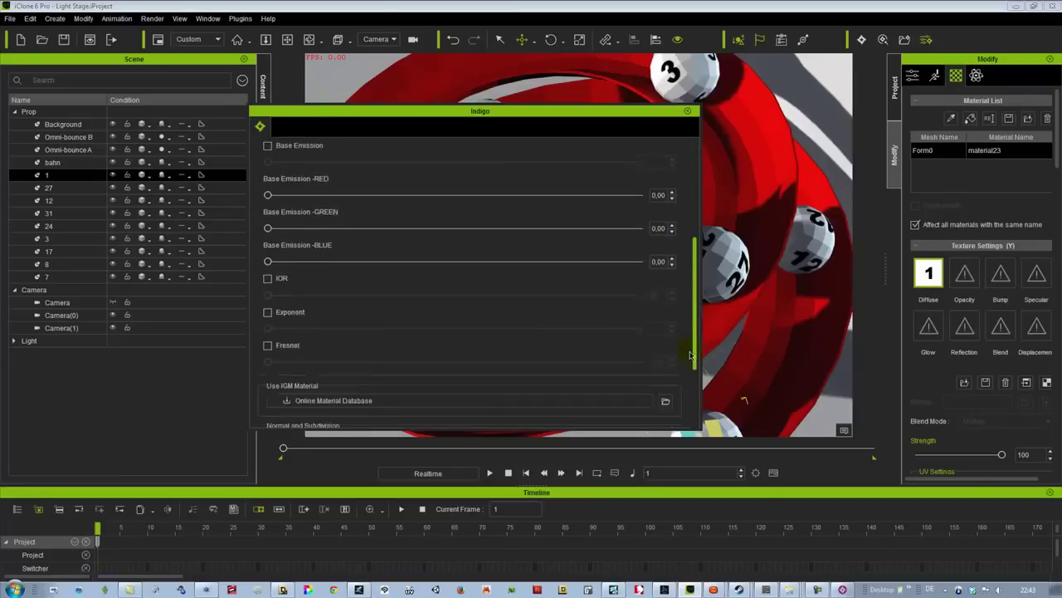
pyautogui.click(668, 373)
pyautogui.click(368, 266)
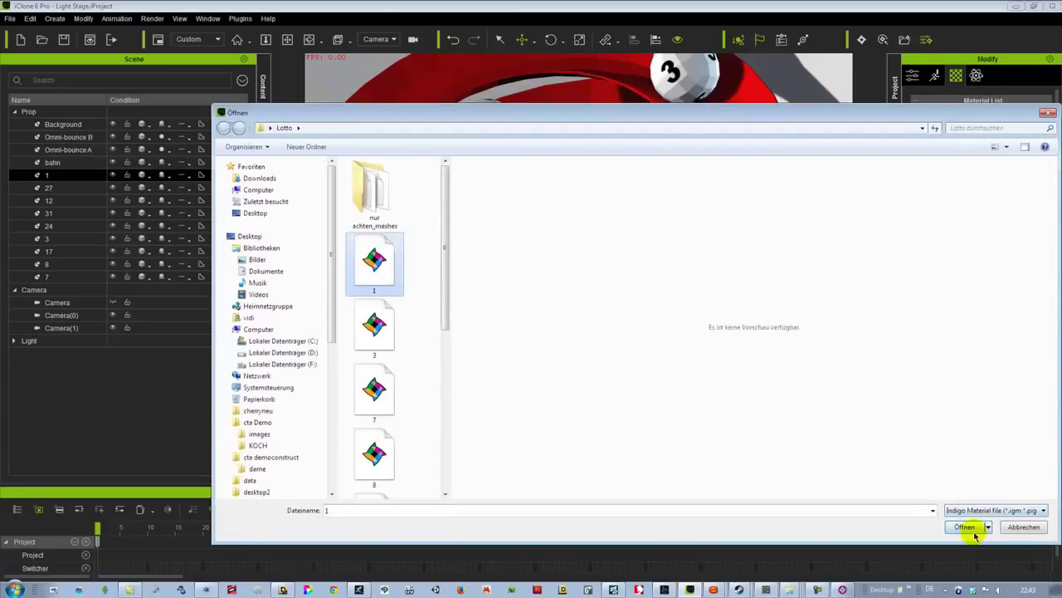
pyautogui.click(966, 528)
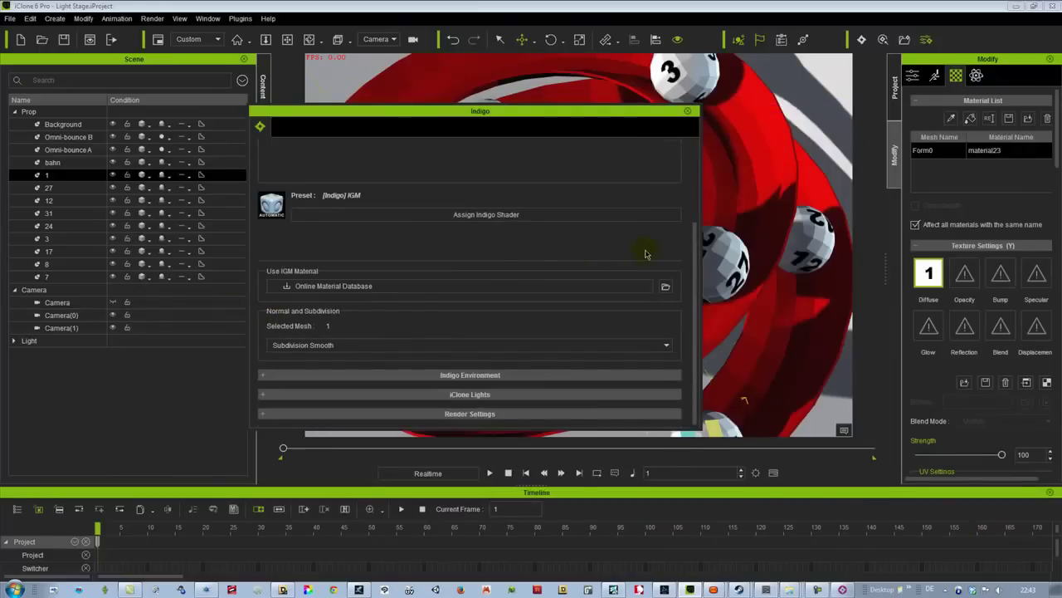
# Load the matching numbered IGM material file onto ball 27
pyautogui.click(50, 187)
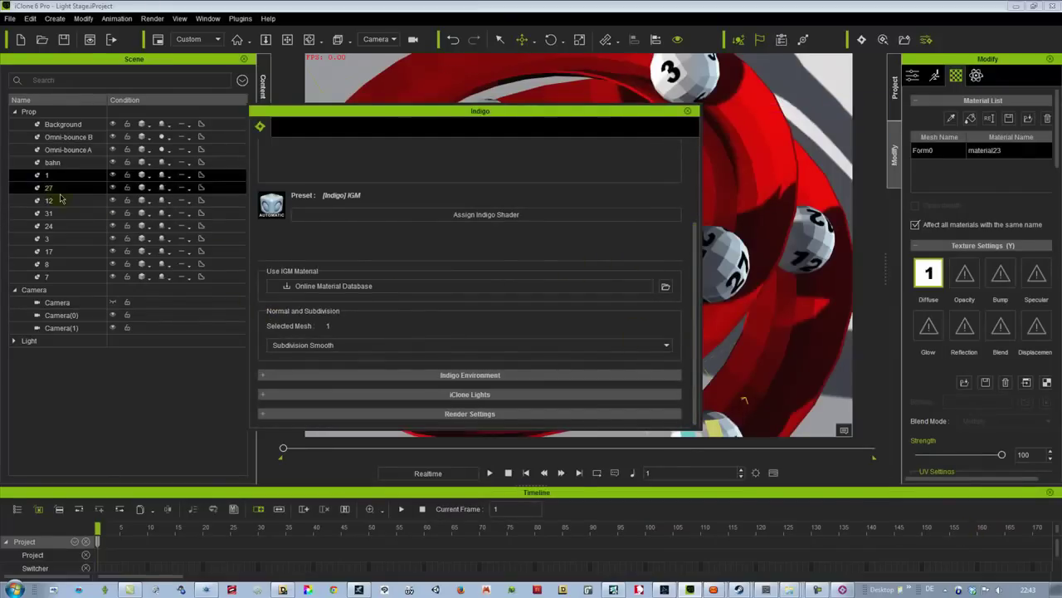
pyautogui.moveTo(695, 294); pyautogui.dragTo(678, 352)
pyautogui.click(667, 368)
pyautogui.scroll(-10, 441, 271)
pyautogui.doubleClick(373, 400)
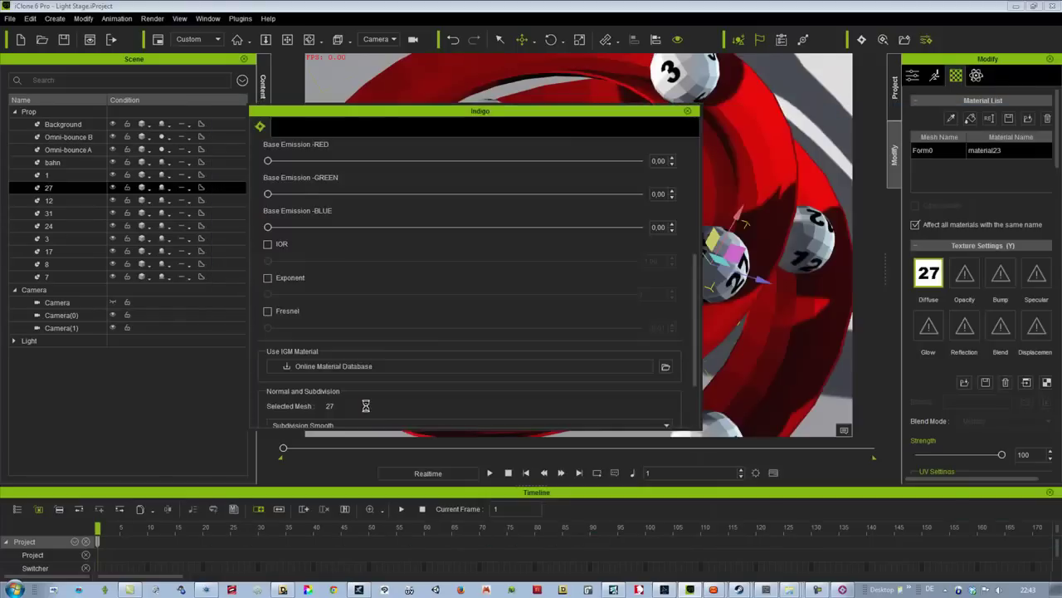
# Load the matching numbered IGM material file onto ball 31
pyautogui.click(309, 214)
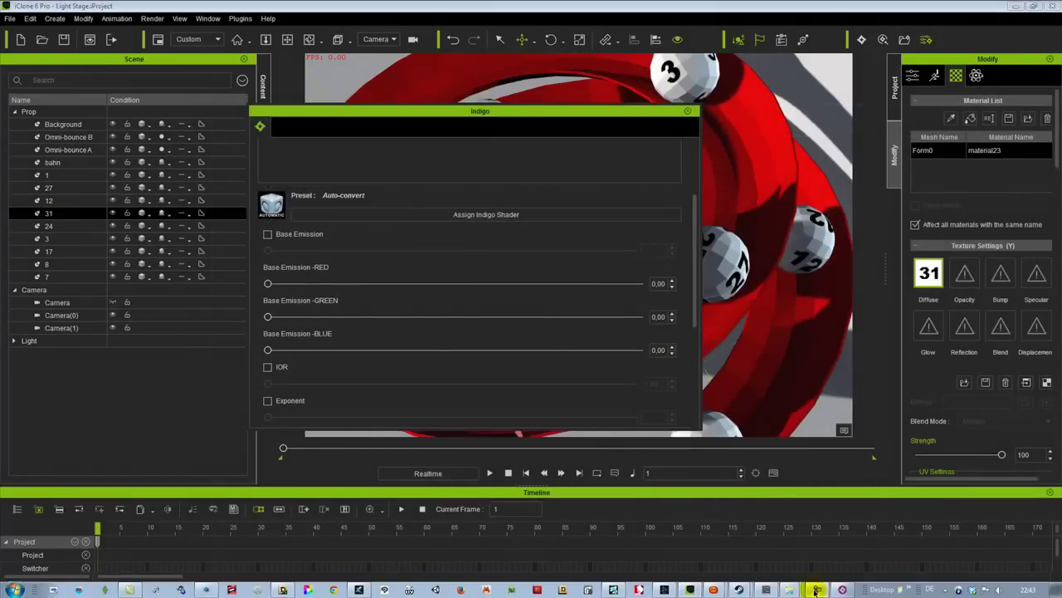
pyautogui.scroll(-3, 688, 326)
pyautogui.click(665, 372)
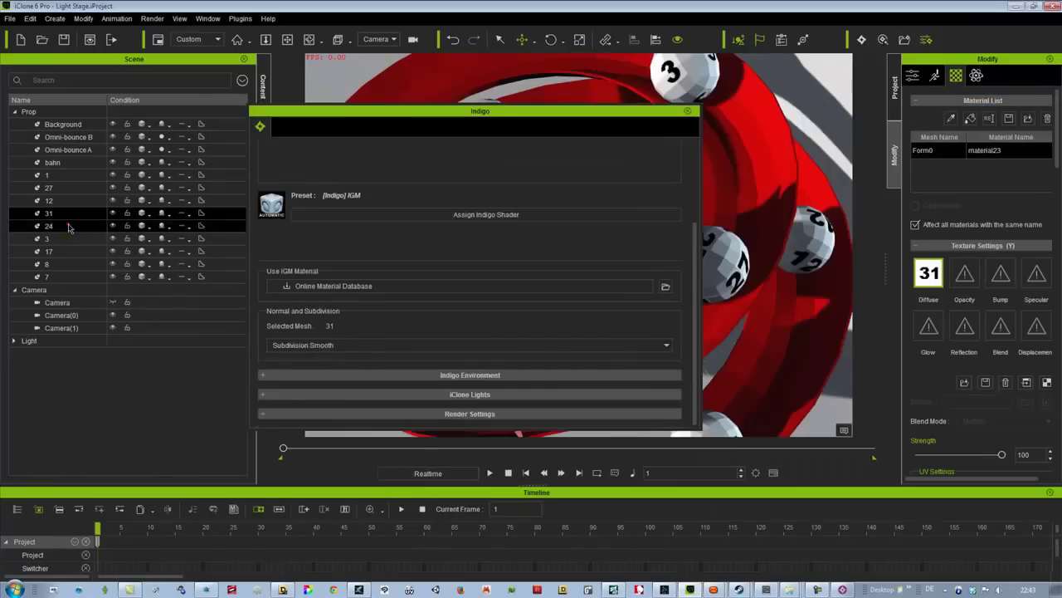
# Load the matching numbered IGM material file onto ball 24
pyautogui.click(69, 228)
pyautogui.scroll(-3, 664, 284)
pyautogui.click(664, 286)
pyautogui.scroll(-5, 378, 371)
pyautogui.doubleClick(378, 370)
# Load the matching numbered IGM material file onto ball 3
pyautogui.click(55, 239)
pyautogui.scroll(-3, 684, 249)
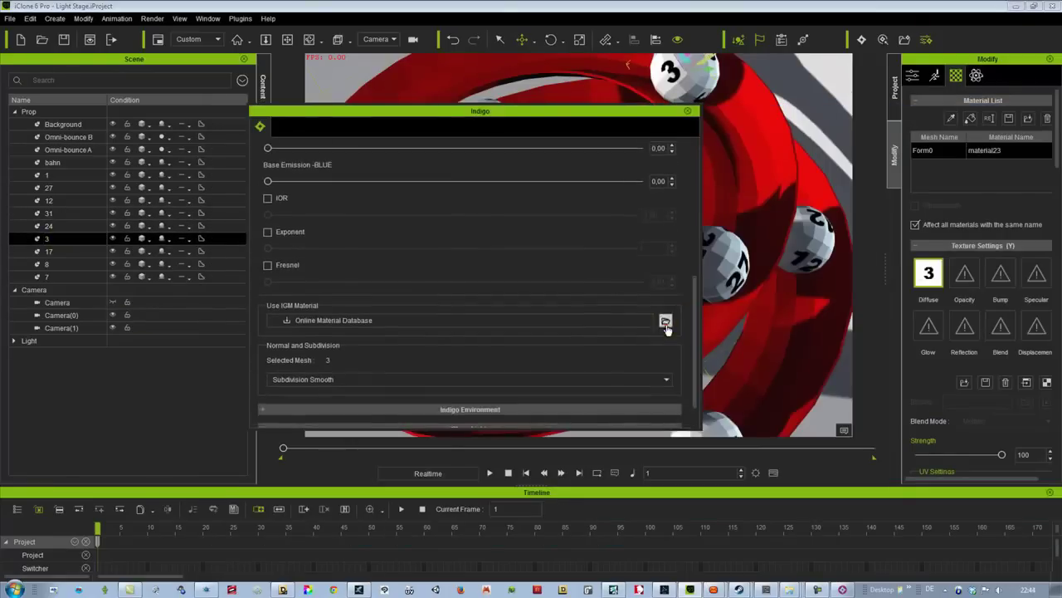
pyautogui.click(665, 322)
pyautogui.moveTo(445, 307); pyautogui.dragTo(445, 365)
pyautogui.doubleClick(374, 212)
# Load the matching numbered IGM material file onto ball 17
pyautogui.click(50, 251)
pyautogui.scroll(-3, 678, 353)
pyautogui.click(665, 296)
pyautogui.scroll(-4, 439, 427)
pyautogui.doubleClick(373, 348)
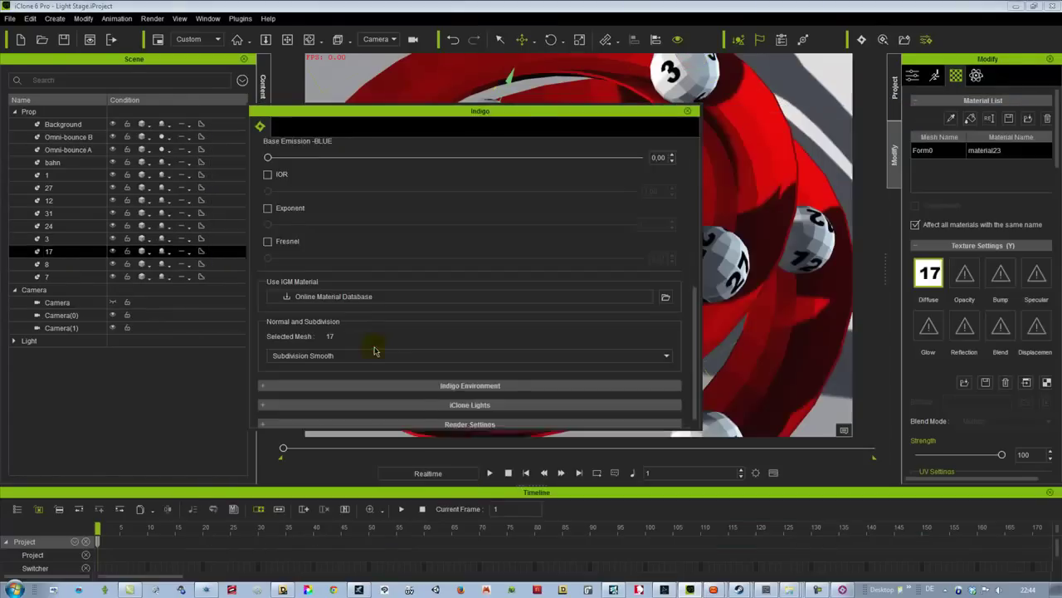
# Load the IGM material file 8 from the Lotto folder onto ball 8
pyautogui.click(46, 264)
pyautogui.scroll(-3, 673, 332)
pyautogui.click(666, 339)
pyautogui.scroll(-3, 443, 406)
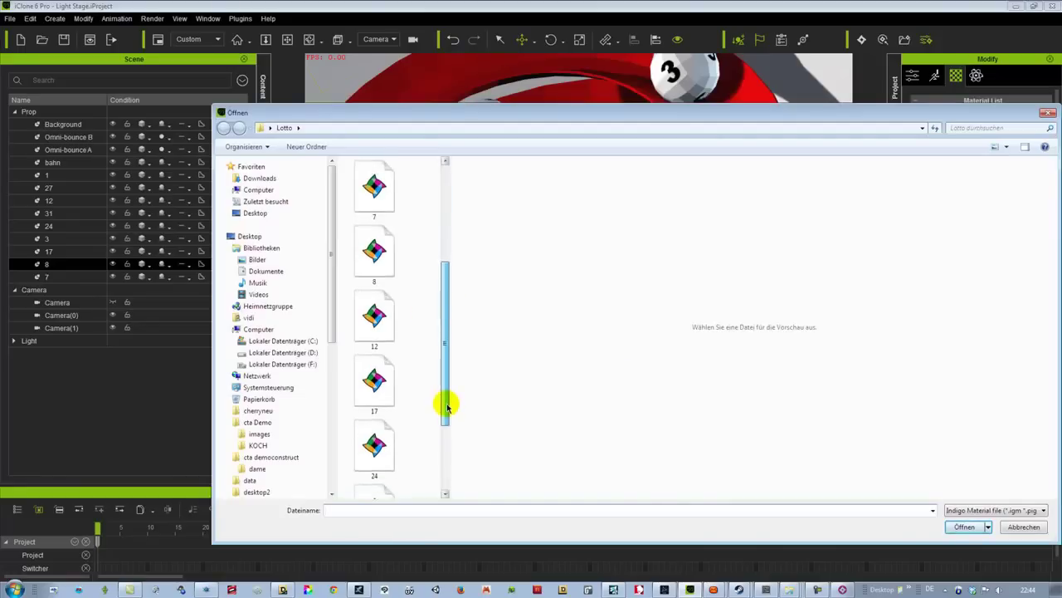
pyautogui.doubleClick(379, 265)
# Load the IGM material file 7 onto ball 7 and close the Indigo material editor
pyautogui.click(83, 277)
pyautogui.scroll(-3, 699, 270)
pyautogui.click(667, 344)
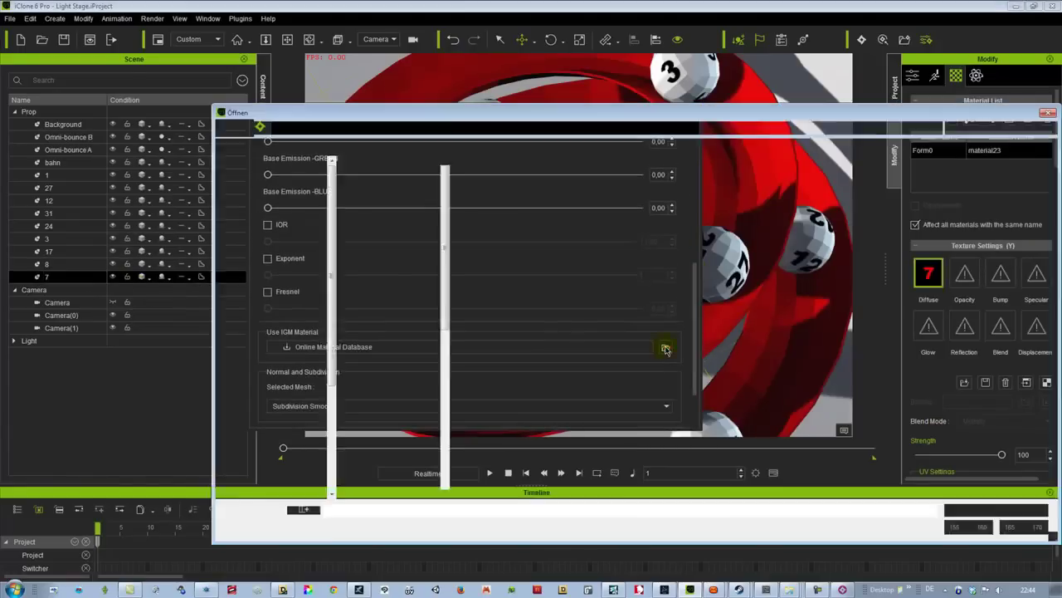
pyautogui.moveTo(447, 308); pyautogui.dragTo(440, 372)
pyautogui.click(404, 297)
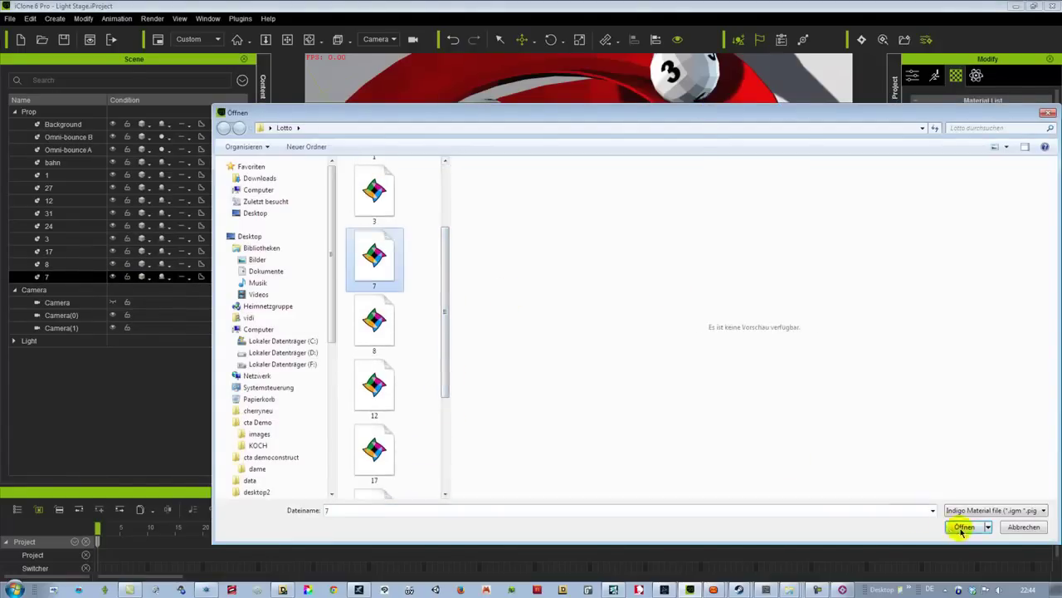
pyautogui.click(960, 528)
pyautogui.click(687, 111)
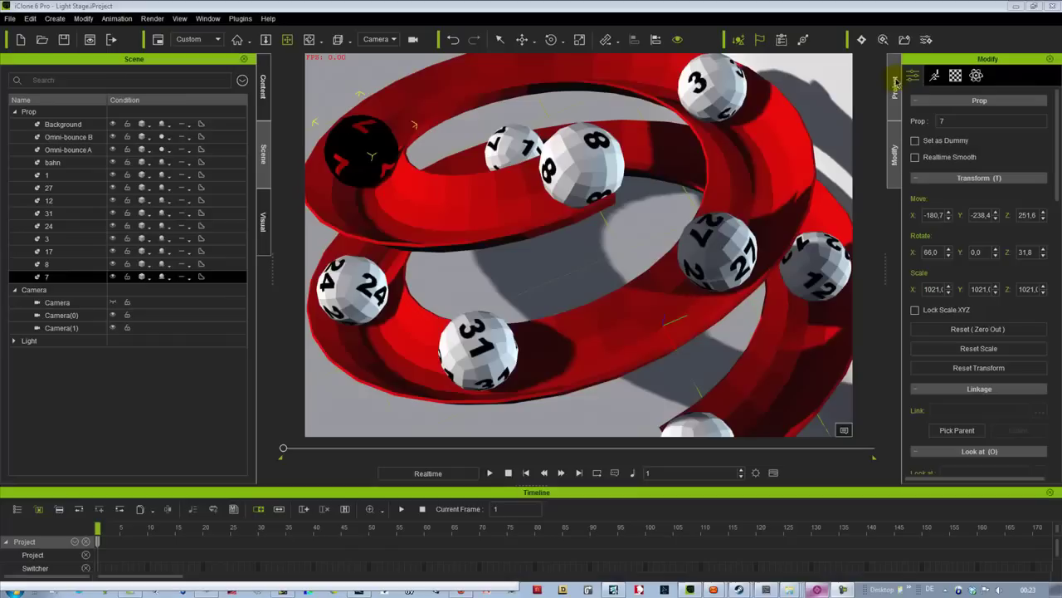
# Render the scene in Indigo RT and assign material 7 to the black ball
pyautogui.click(862, 40)
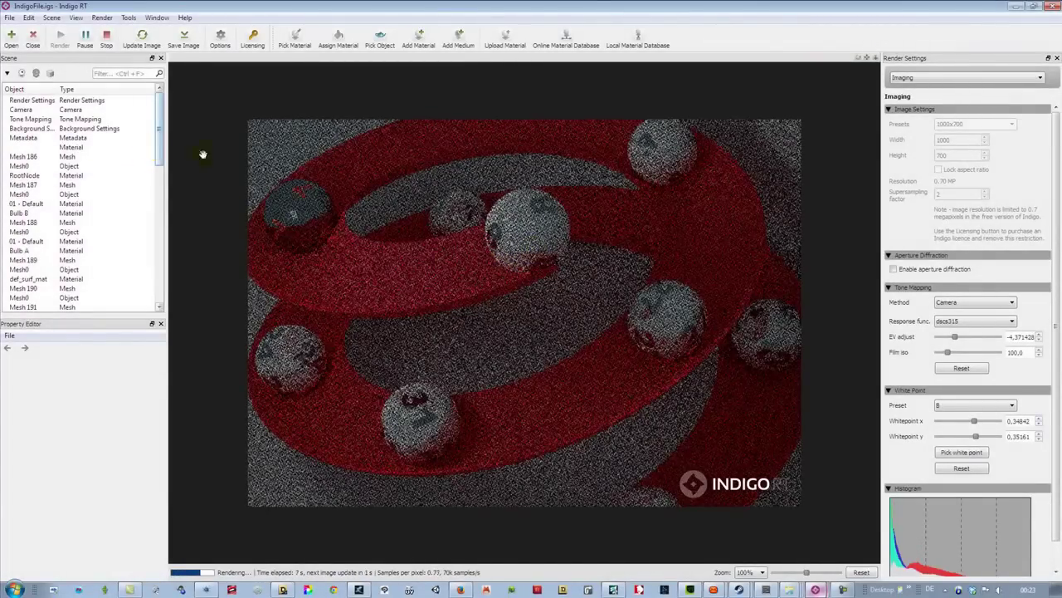
pyautogui.moveTo(157, 147); pyautogui.dragTo(127, 318)
pyautogui.click(71, 306)
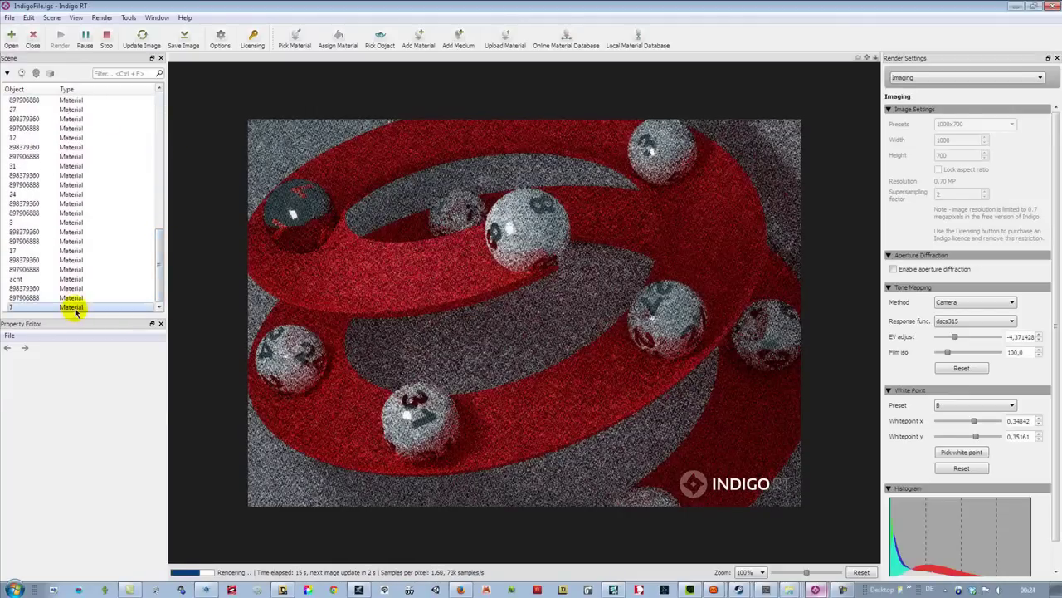
pyautogui.click(331, 38)
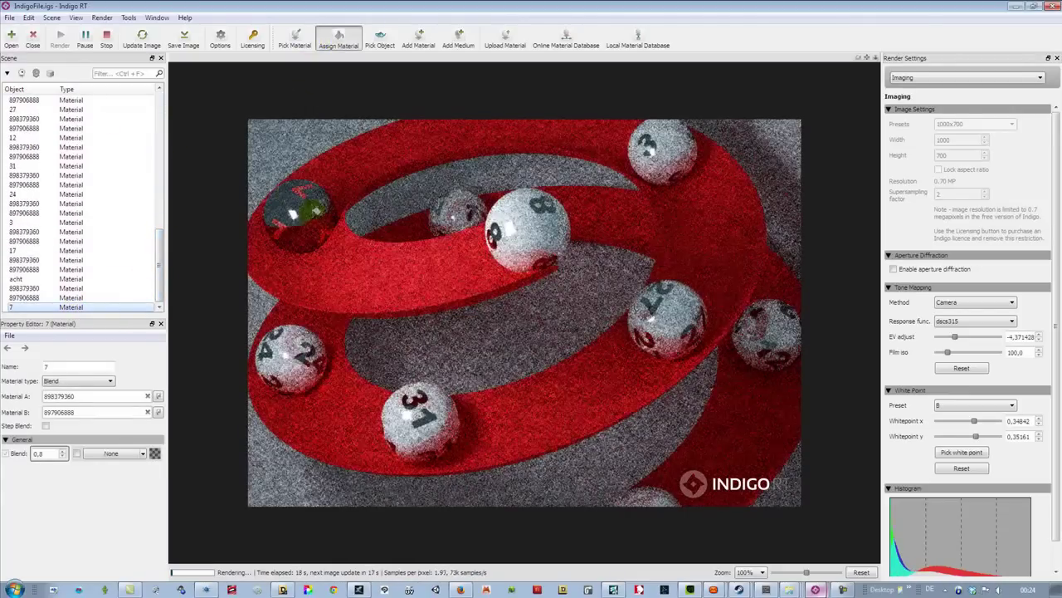
pyautogui.click(316, 211)
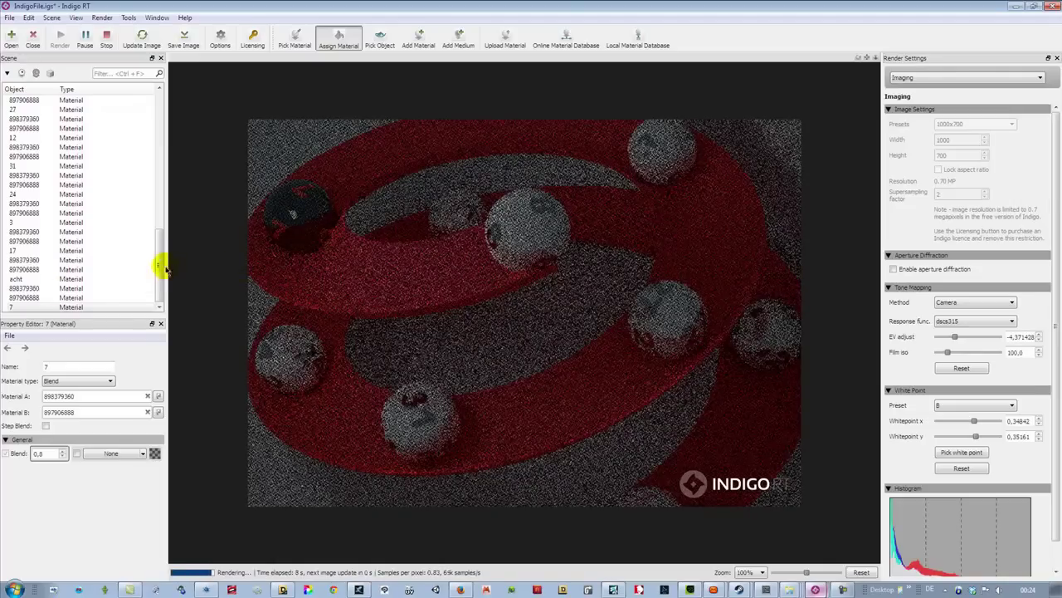
# Assign the material acht to the ball marked 8 and material 17 to the small ball behind it
pyautogui.click(17, 279)
pyautogui.click(523, 218)
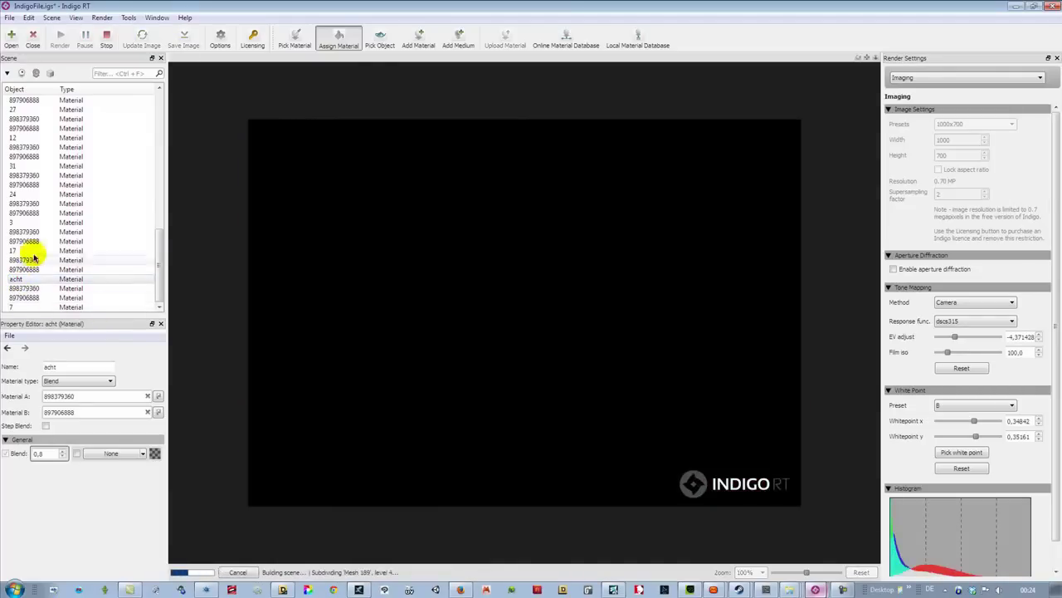
pyautogui.click(32, 251)
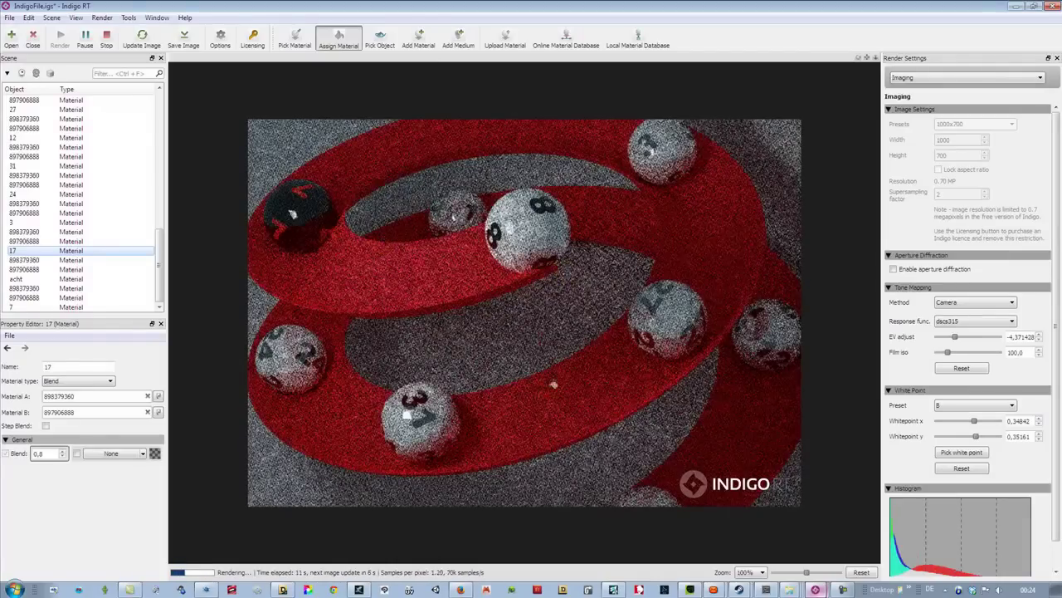
# Assign material 3 and then material 24 to the ball at the upper right of the spiral
pyautogui.click(26, 221)
pyautogui.click(668, 166)
pyautogui.click(39, 193)
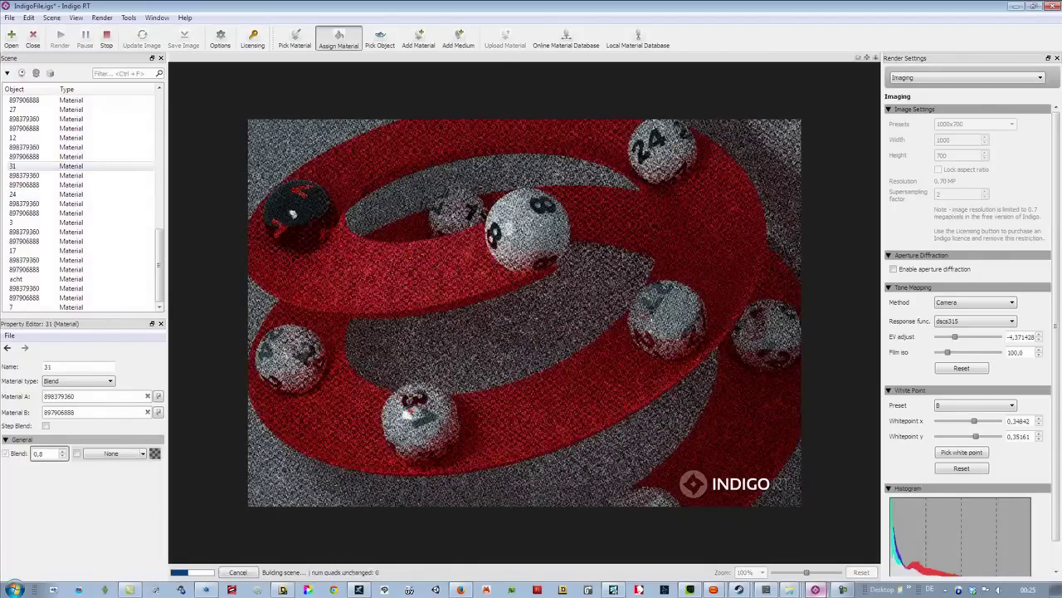
# Assign material 12 to the ball at the right edge of the render and material 27 to the ball marked 27
pyautogui.moveTo(19, 137); pyautogui.dragTo(764, 330)
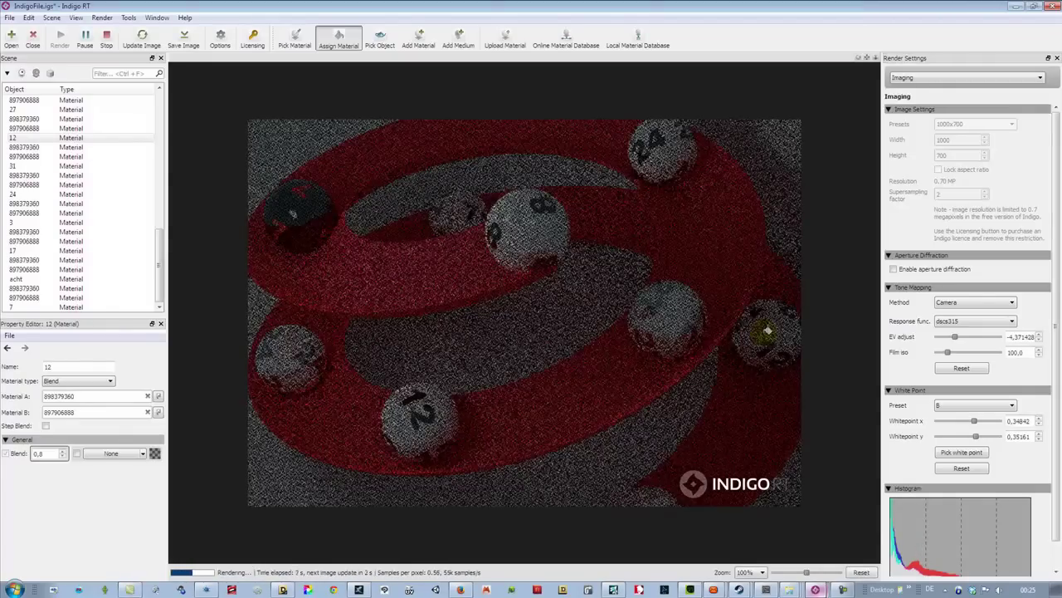
pyautogui.click(25, 108)
pyautogui.click(671, 310)
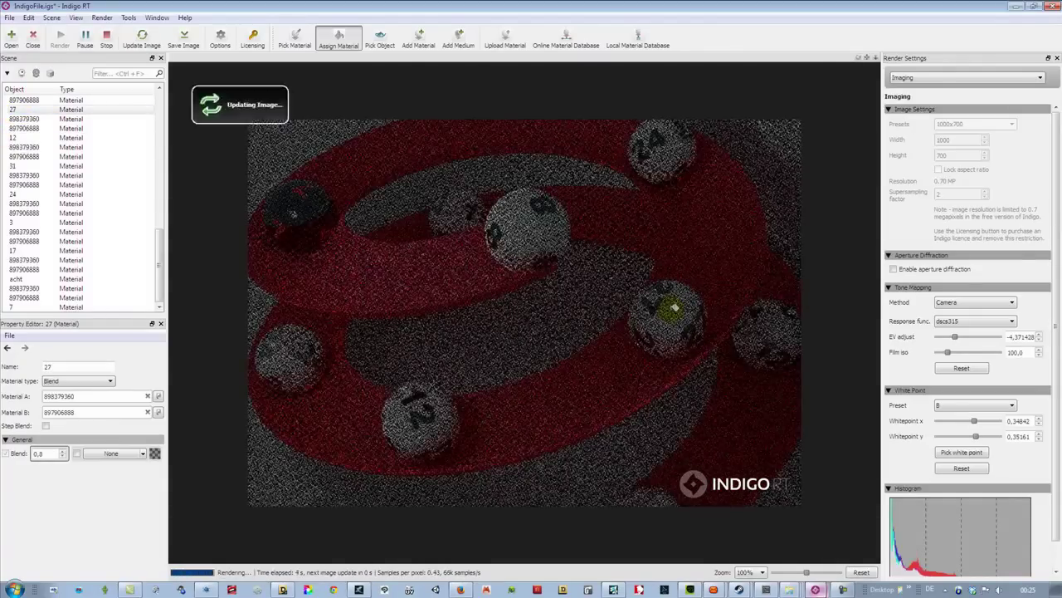
# Assign material 24 to the ball at the lower left of the spiral track
pyautogui.scroll(2, 144, 102)
pyautogui.click(124, 232)
pyautogui.click(285, 355)
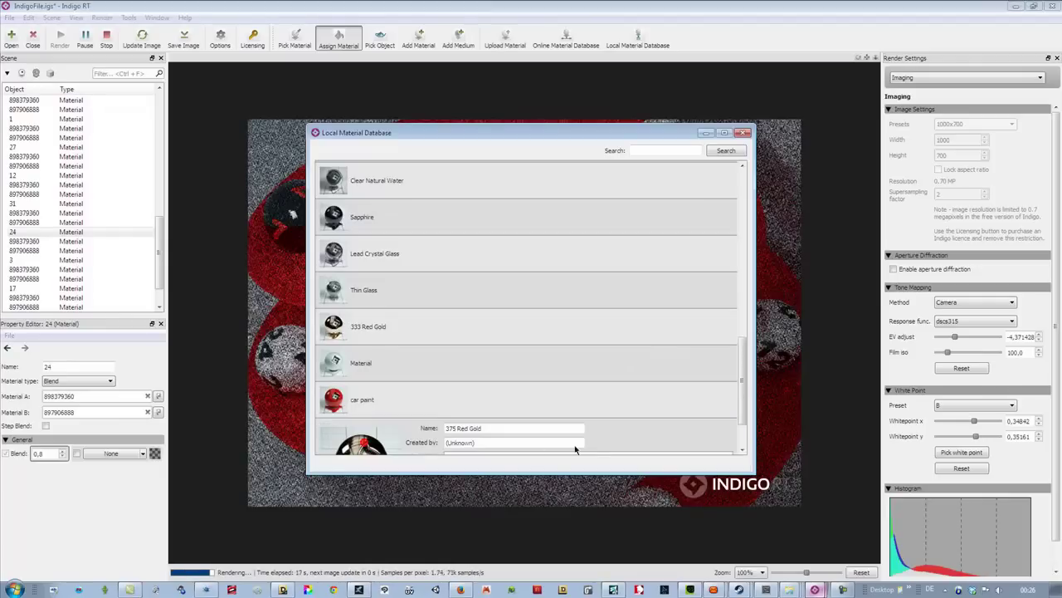
# Apply the 375 Red Gold material from the local material database to the spiral track and stop the render
pyautogui.scroll(-2, 747, 358)
pyautogui.click(450, 434)
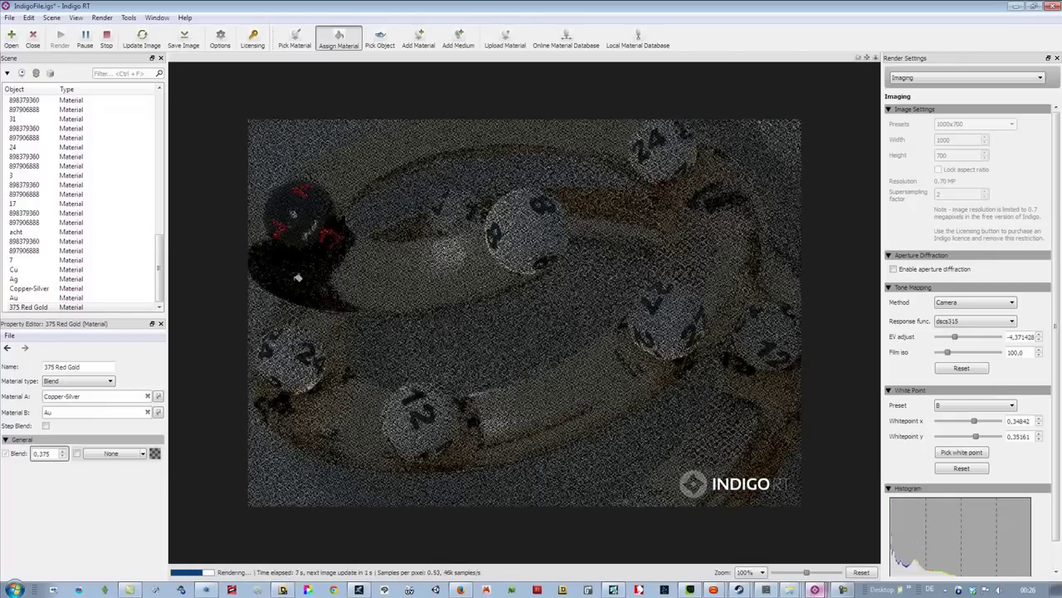
pyautogui.click(106, 38)
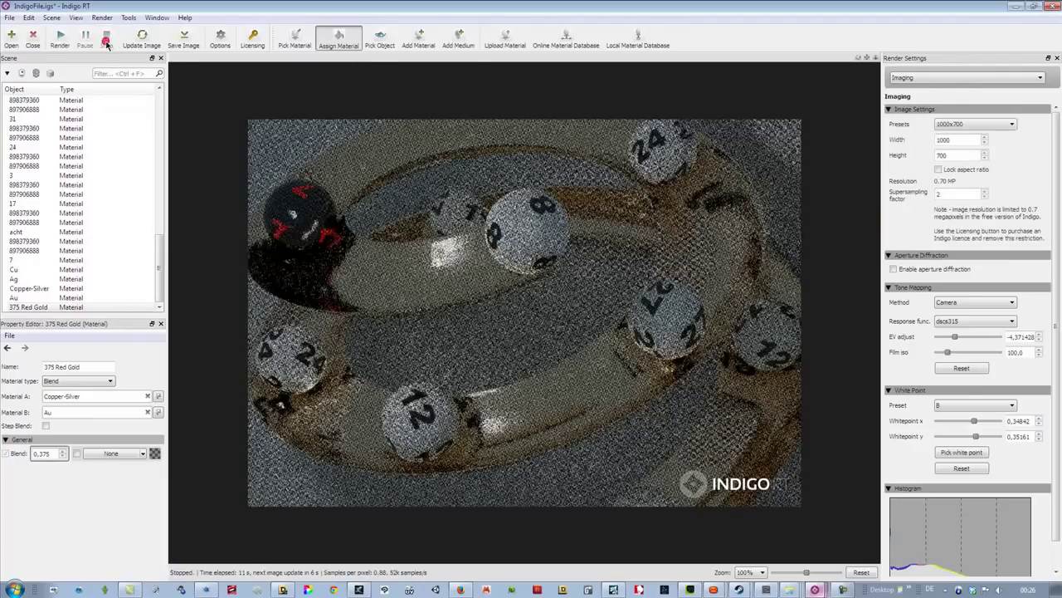
# Set the render's supersampling factor to 5 in the imaging settings
pyautogui.click(936, 75)
pyautogui.click(931, 94)
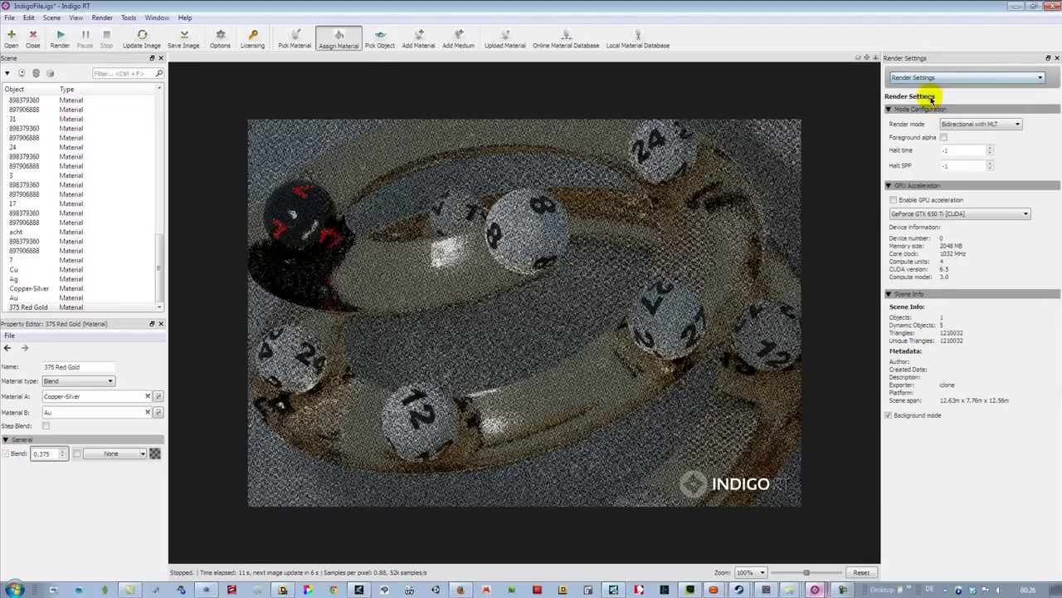
pyautogui.click(960, 83)
pyautogui.click(904, 78)
pyautogui.click(984, 192)
# Use windowStudio.jpg from the Desktop as the environment map texture in the background settings
pyautogui.moveTo(158, 249); pyautogui.dragTo(156, 107)
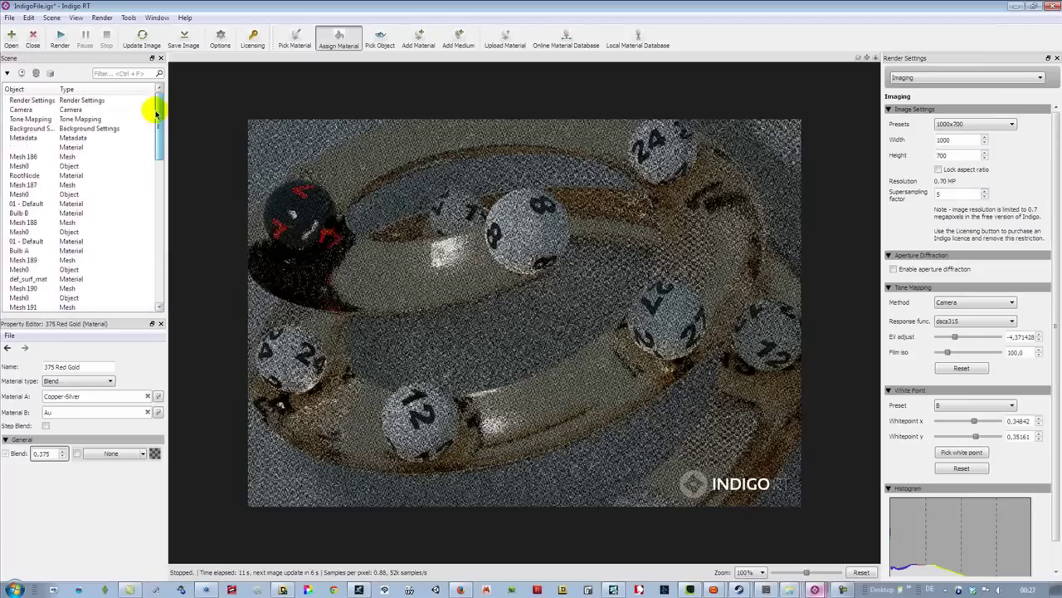
pyautogui.click(107, 131)
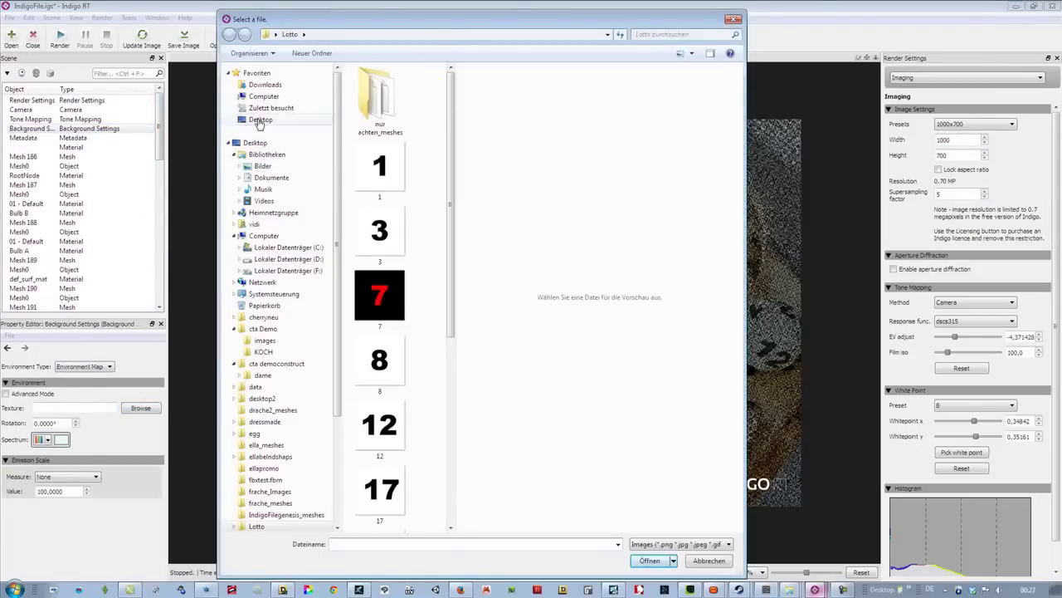
pyautogui.moveTo(441, 114); pyautogui.dragTo(434, 359)
pyautogui.click(390, 257)
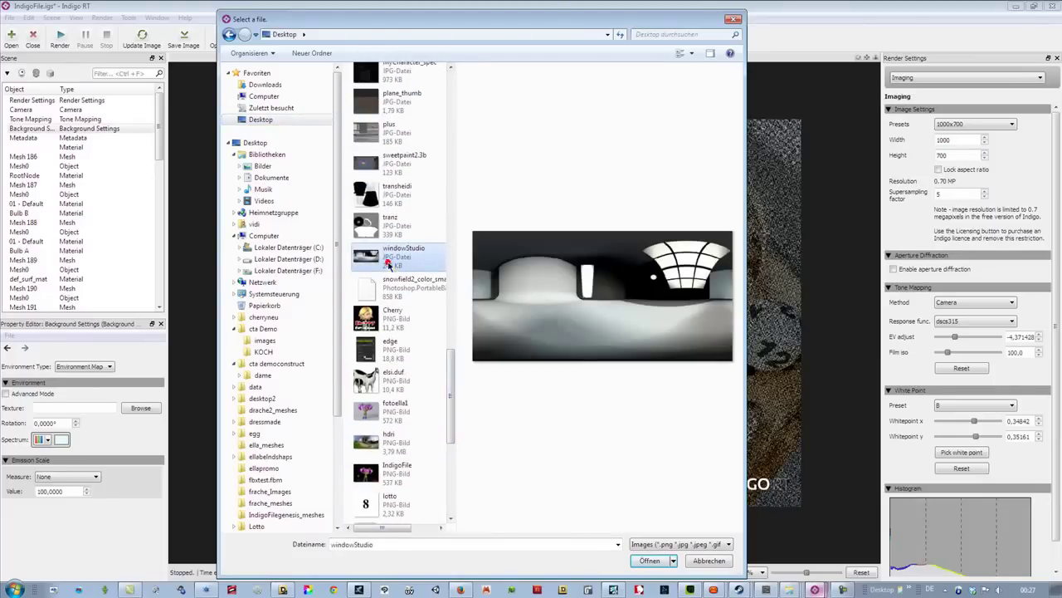
pyautogui.click(644, 558)
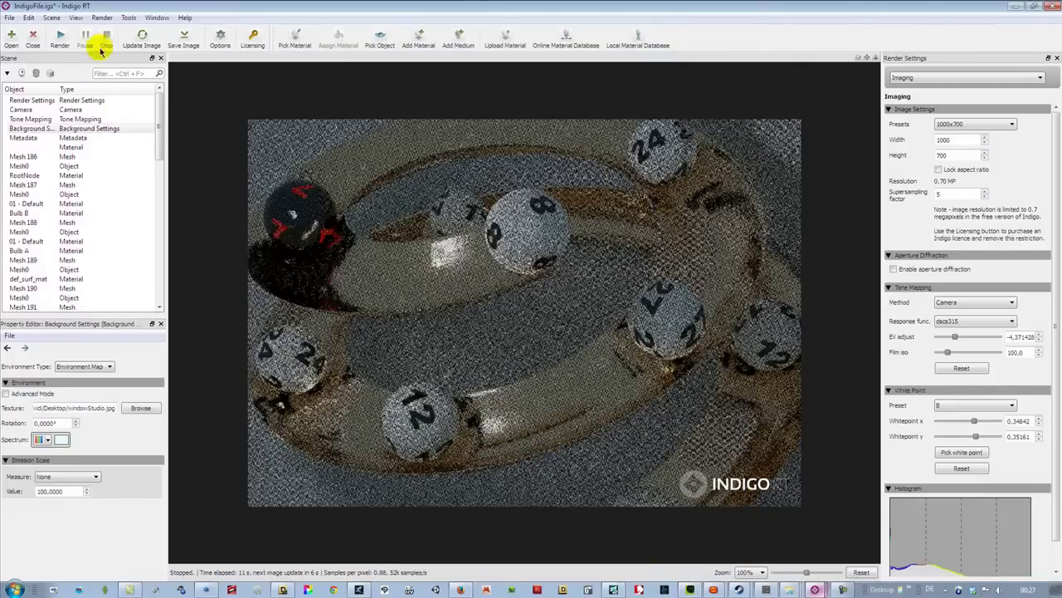
# Render the scene with the camera response function Advantix-100CD, and stop the render once the image has cleared up
pyautogui.click(59, 36)
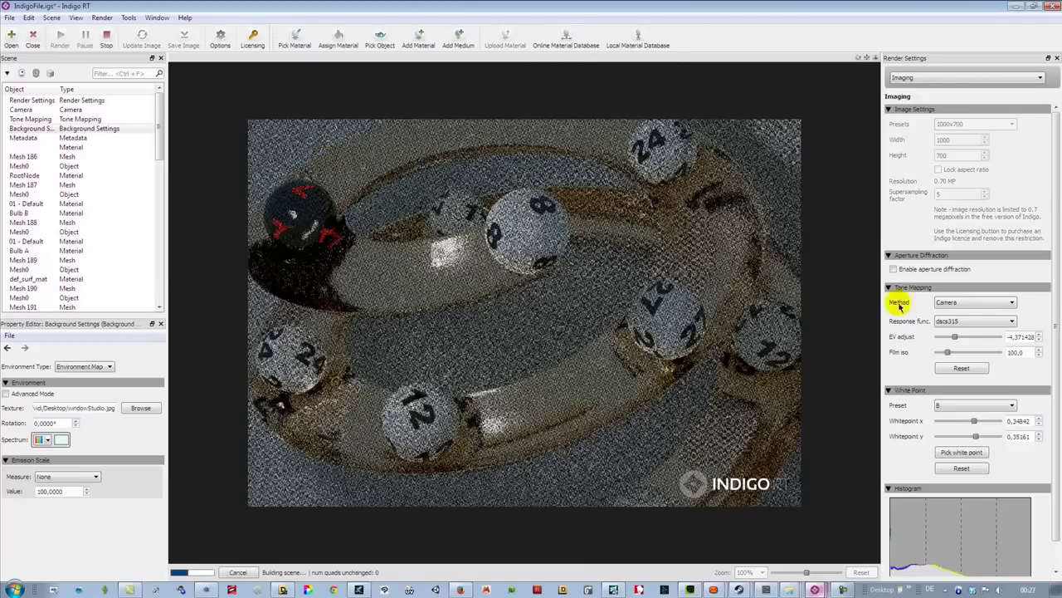
pyautogui.click(991, 302)
pyautogui.click(993, 326)
pyautogui.click(1006, 322)
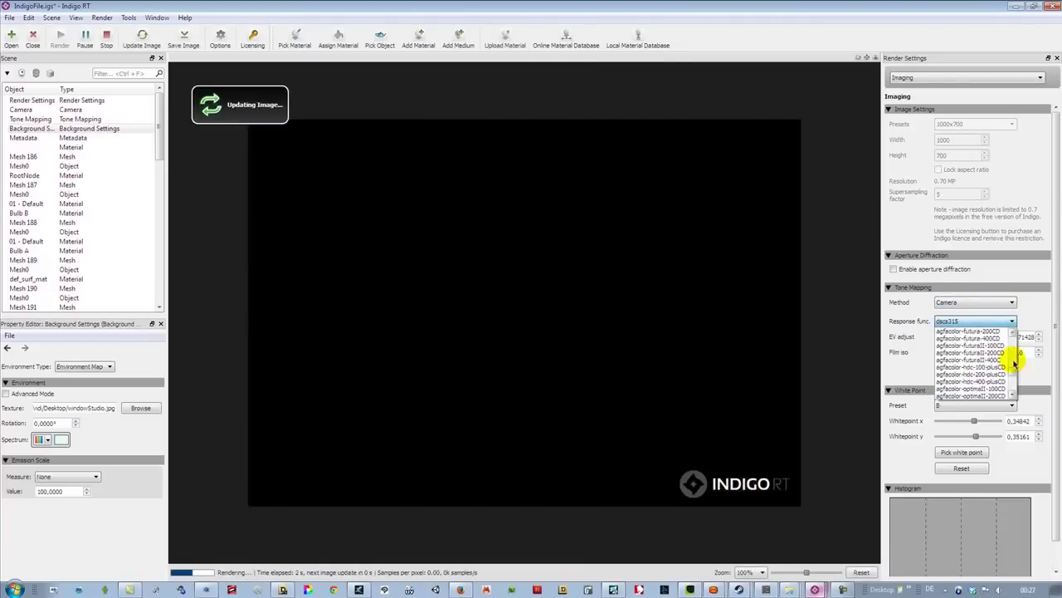
pyautogui.moveTo(1012, 367); pyautogui.dragTo(1016, 341)
pyautogui.click(973, 331)
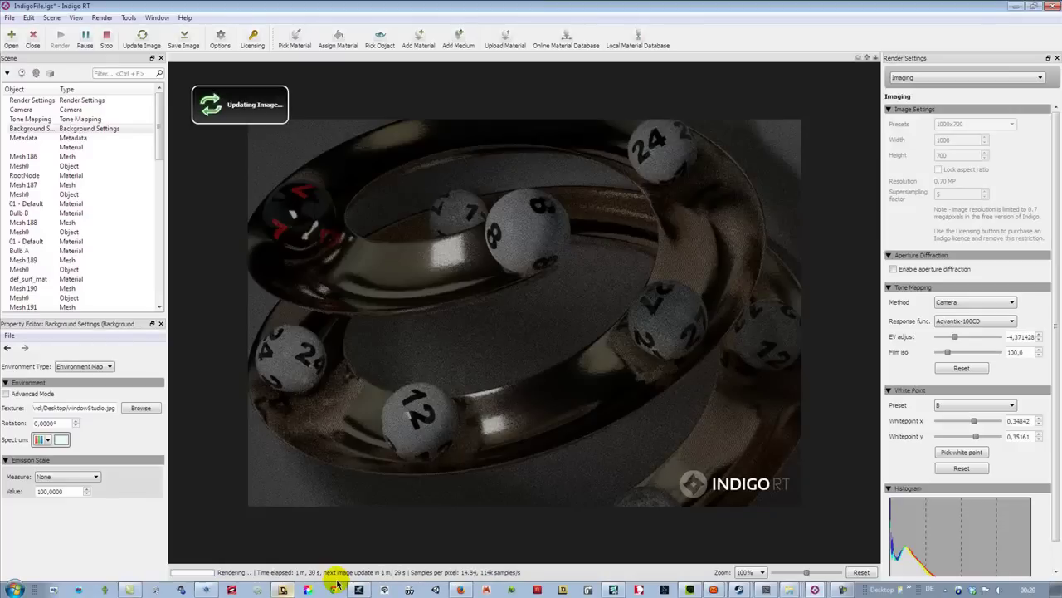
pyautogui.click(106, 37)
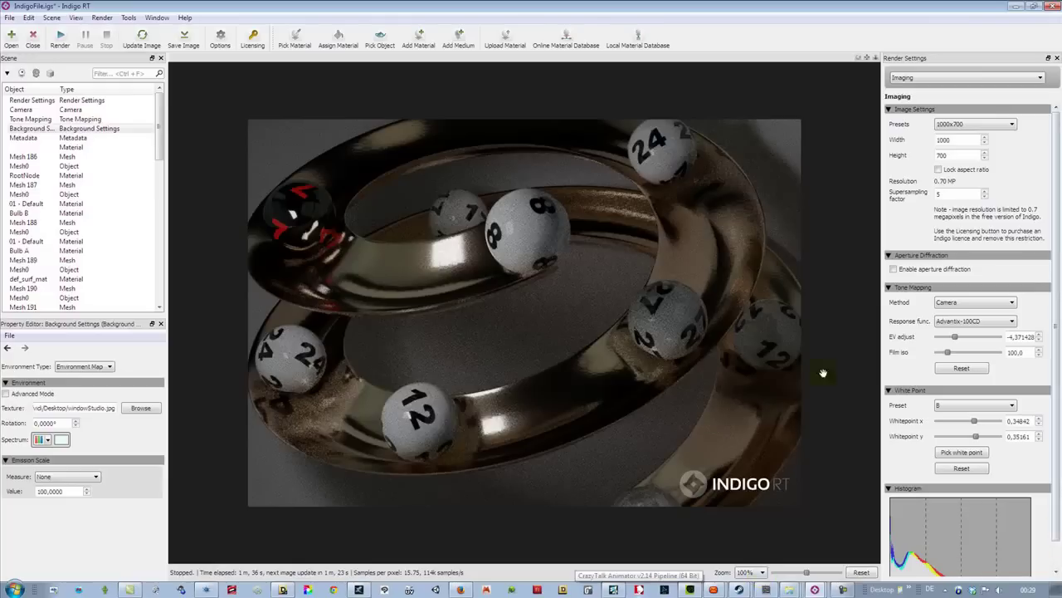